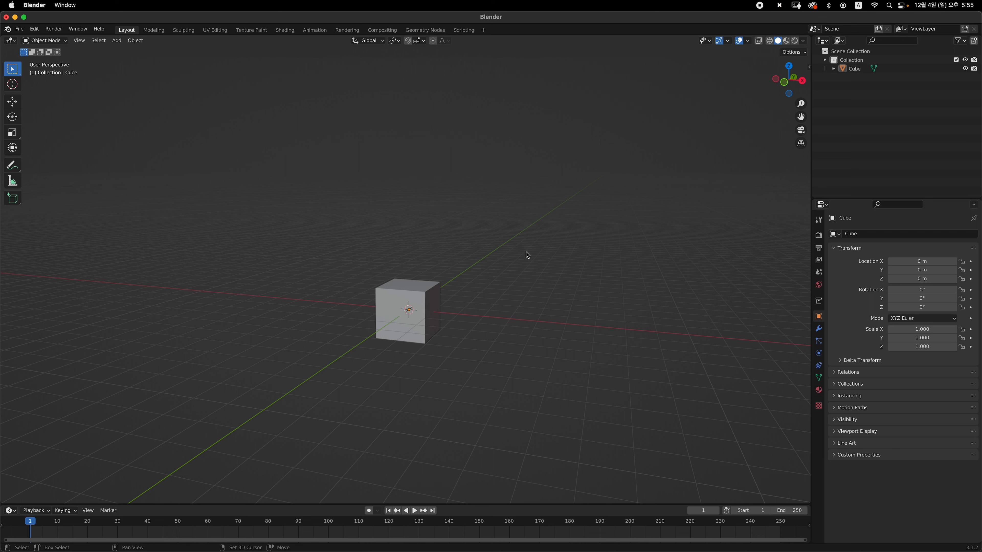
{"action": "key", "text": "shift+a"}
{"action": "mouse_move", "coordinate": [527, 251]}
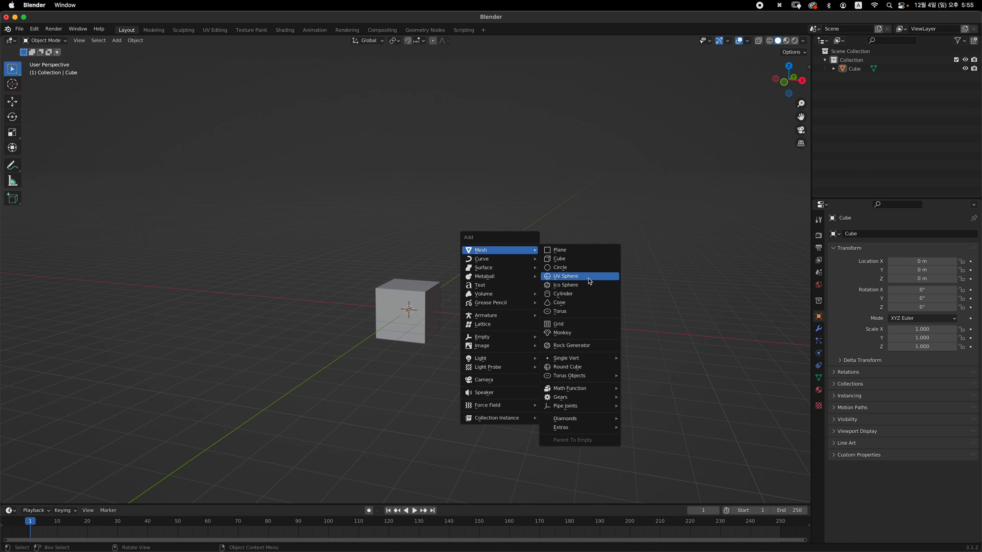
{"action": "key", "text": "Escape"}
- Add a level 2 Catmull-Clark Subdivision modifier to the cube
{"action": "mouse_move", "coordinate": [522, 283]}
{"action": "middle_mouse_down", "text": "shift"}
{"action": "mouse_move", "coordinate": [545, 267]}
{"action": "mouse_move", "coordinate": [529, 277]}
{"action": "middle_mouse_up", "text": "shift"}
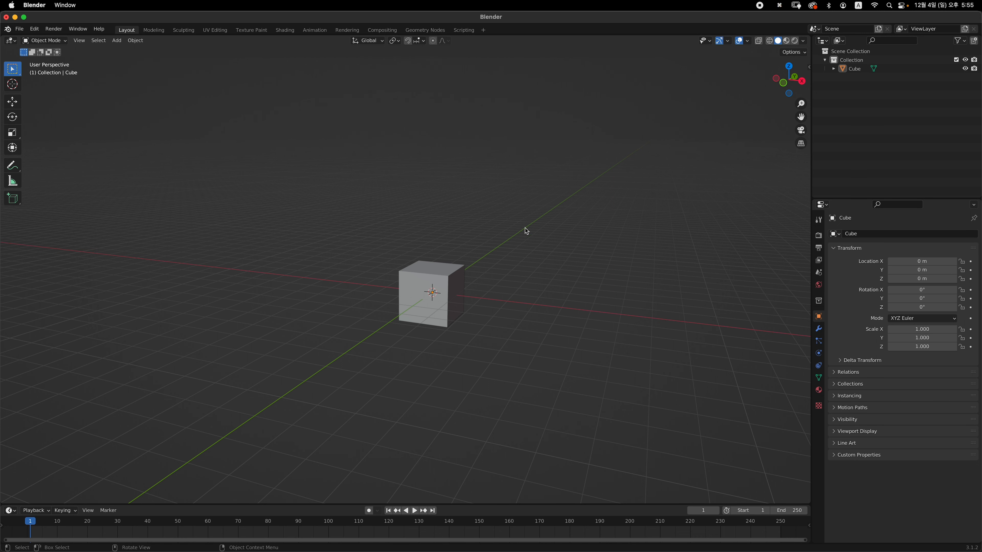
{"action": "middle_click_drag", "start_coordinate": [507, 272], "coordinate": [490, 279]}
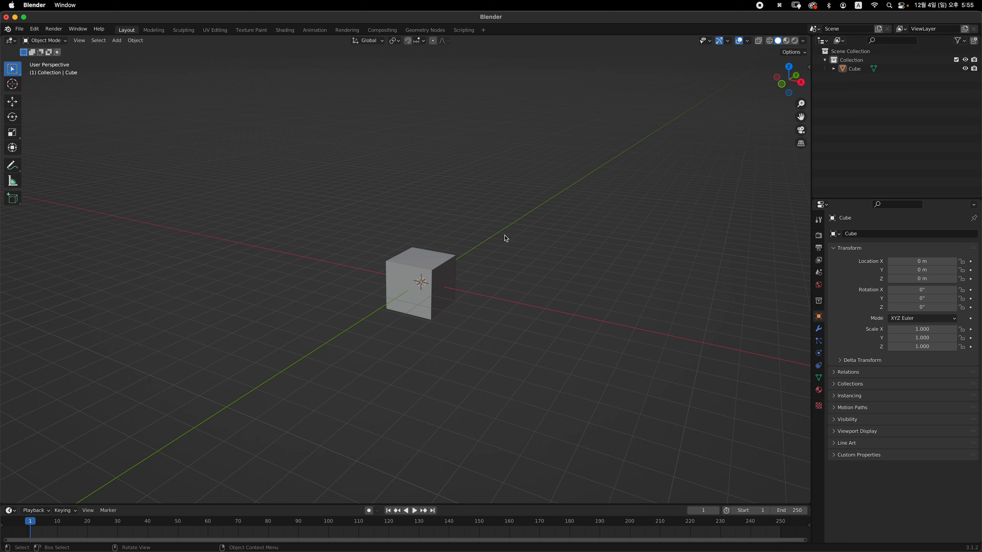
{"action": "middle_click_drag", "start_coordinate": [488, 254], "coordinate": [518, 240], "text": "shift"}
{"action": "key", "text": "grave"}
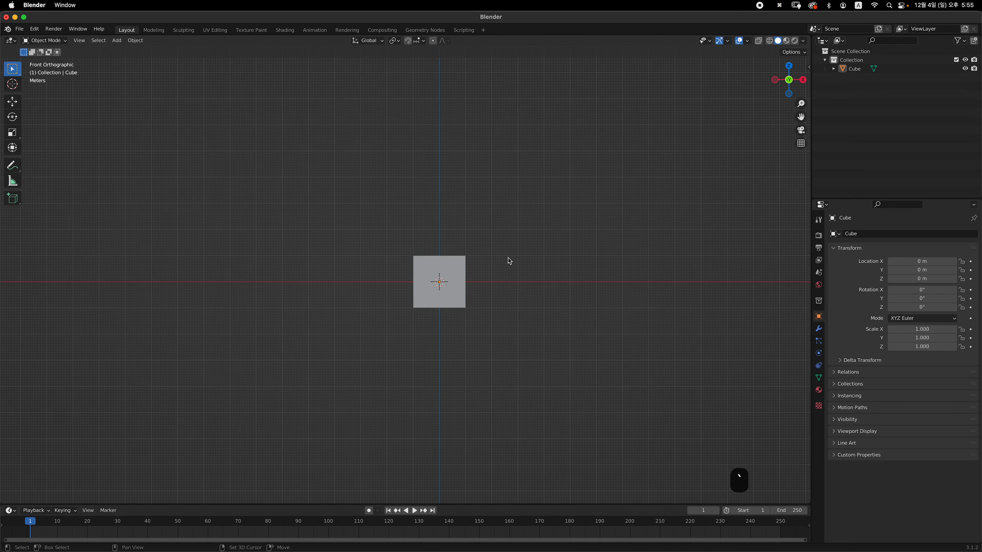
{"action": "middle_click_drag", "start_coordinate": [498, 274], "coordinate": [469, 276], "text": "shift"}
{"action": "scroll", "coordinate": [478, 266], "scroll_direction": "up", "scroll_amount": 1}
{"action": "left_click", "coordinate": [479, 265]}
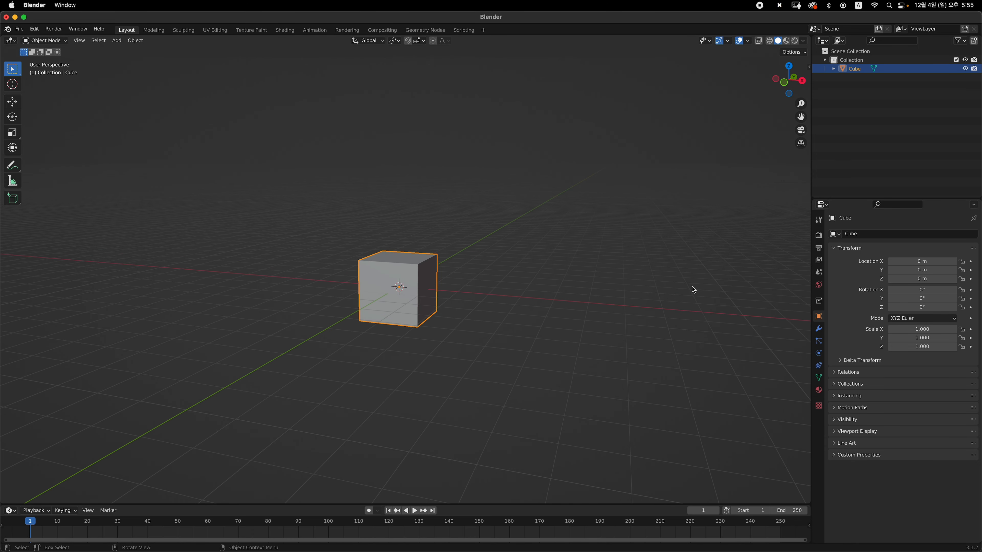
{"action": "key", "text": "super+2"}
{"action": "middle_click_drag", "start_coordinate": [491, 288], "coordinate": [504, 280], "text": "shift"}
- Add a Cast modifier with the Sphere shape to the cube and set its factor to 1
{"action": "key", "text": "grave"}
{"action": "left_click", "coordinate": [470, 269]}
{"action": "scroll", "coordinate": [471, 272], "scroll_direction": "up", "scroll_amount": 4}
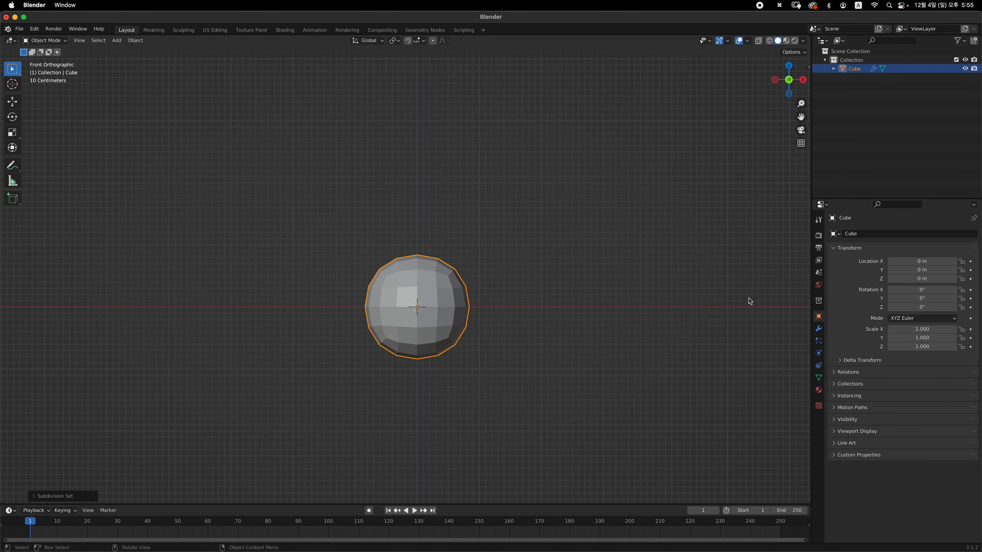
{"action": "left_click", "coordinate": [819, 328]}
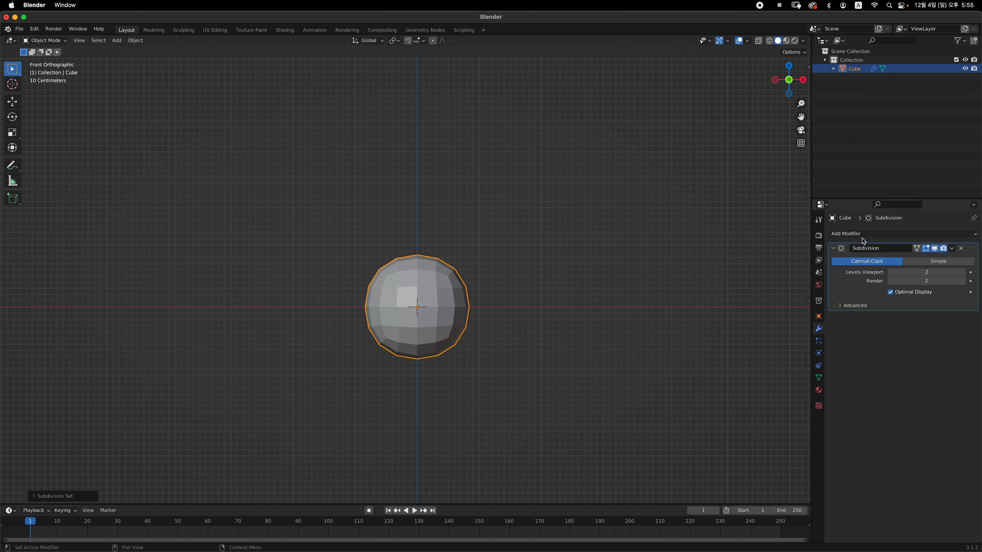
{"action": "left_click", "coordinate": [872, 234]}
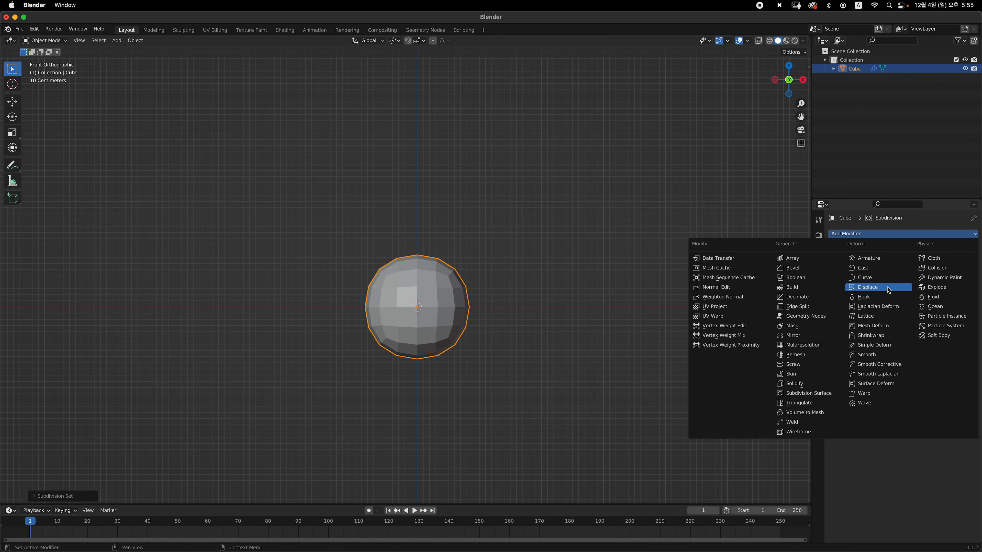
{"action": "left_click", "coordinate": [885, 268]}
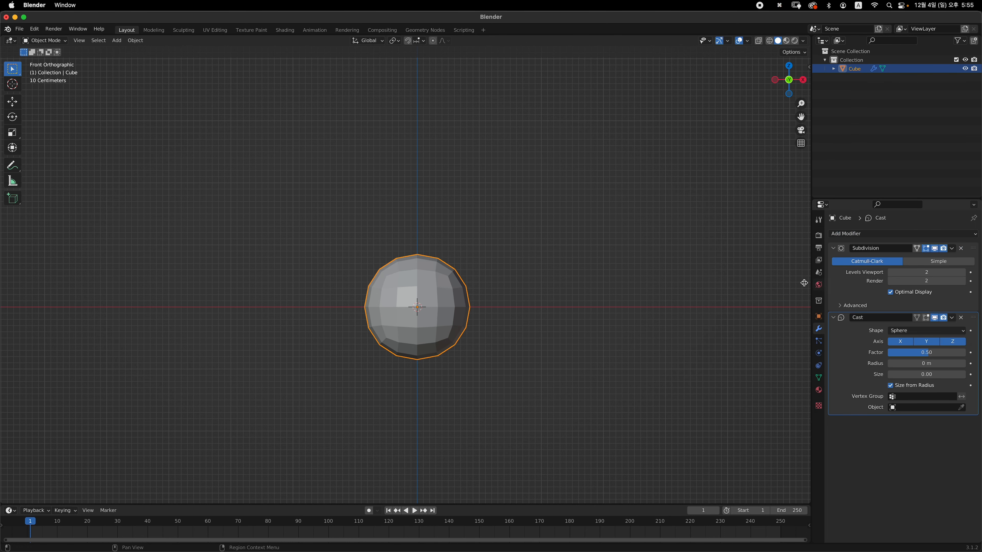
{"action": "scroll", "coordinate": [534, 294], "scroll_direction": "up", "scroll_amount": 2}
{"action": "middle_click_drag", "start_coordinate": [542, 285], "coordinate": [567, 317]}
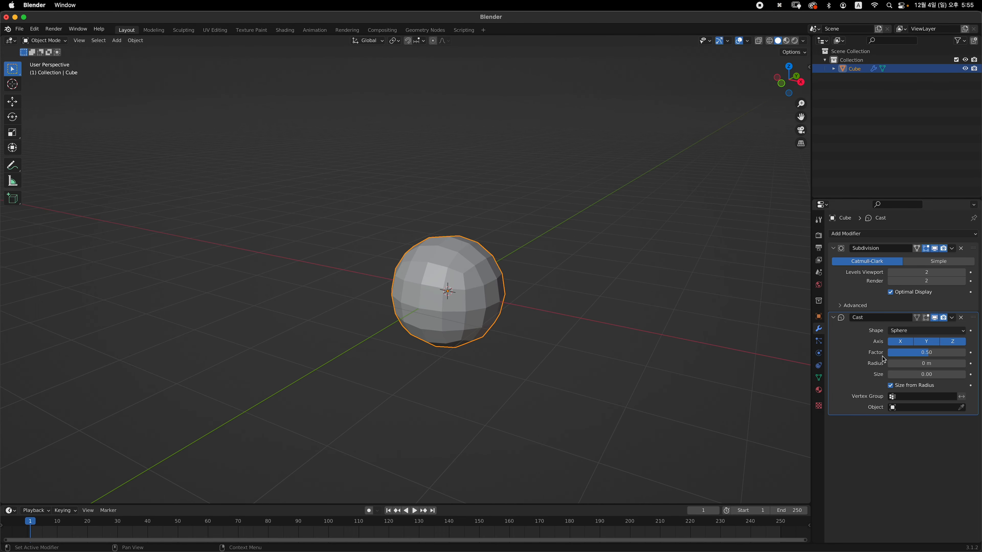
{"action": "left_click", "coordinate": [935, 354]}
{"action": "type", "text": "1"}
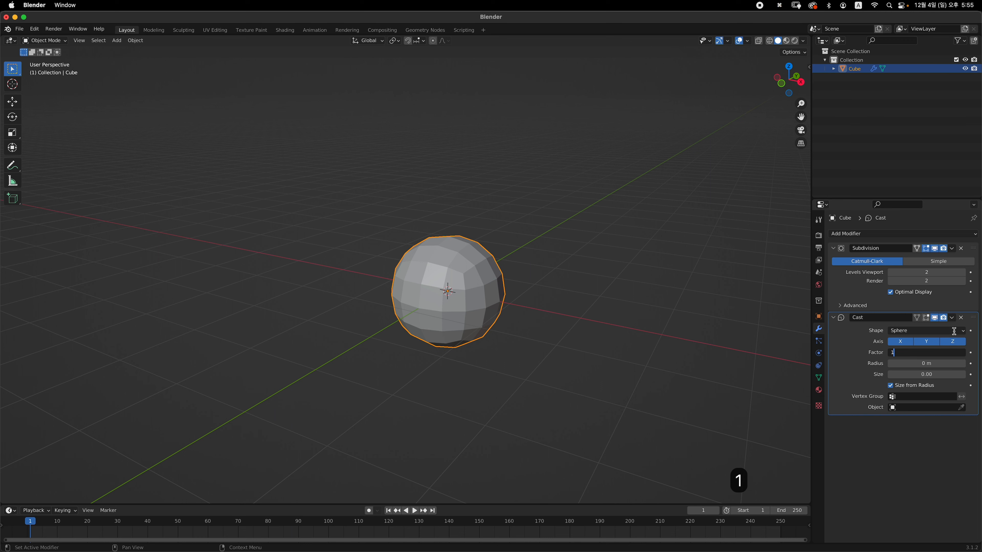
{"action": "key", "text": "Return"}
- Apply the Subdivision modifier and the Cast modifier to the cube's mesh
{"action": "middle_click_drag", "start_coordinate": [576, 285], "coordinate": [453, 248]}
{"action": "key", "text": "grave"}
{"action": "left_click", "coordinate": [870, 279]}
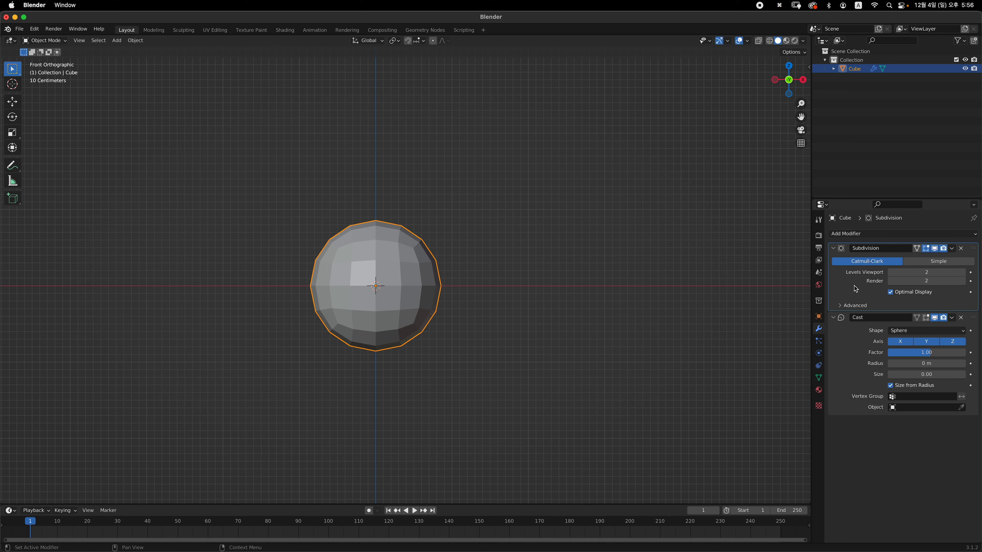
{"action": "key", "text": "super+a"}
{"action": "key", "text": "super+a"}
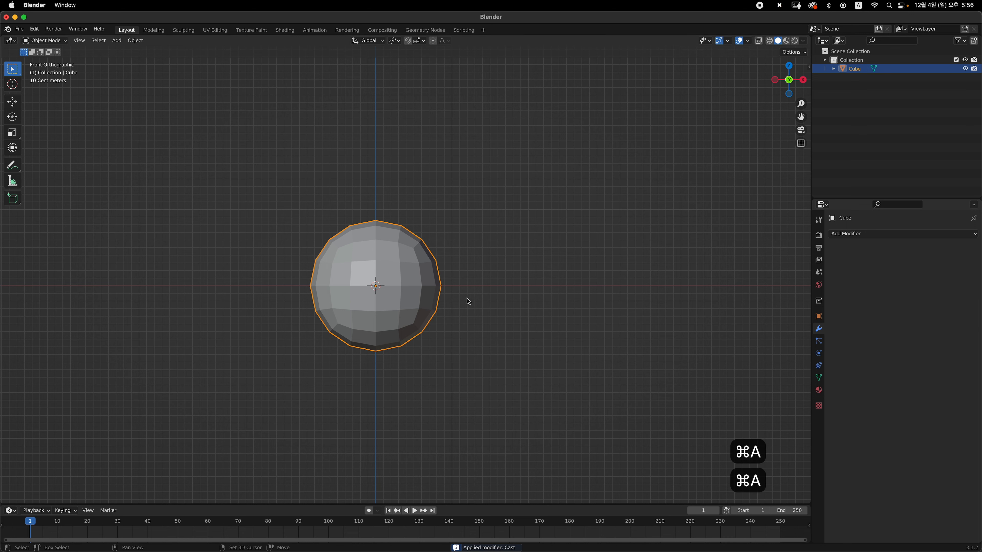
- Put the sphere into Edit Mode with edge selection active, keeping the front view
{"action": "middle_click_drag", "start_coordinate": [468, 302], "coordinate": [515, 274], "text": "shift"}
{"action": "left_click", "coordinate": [591, 253]}
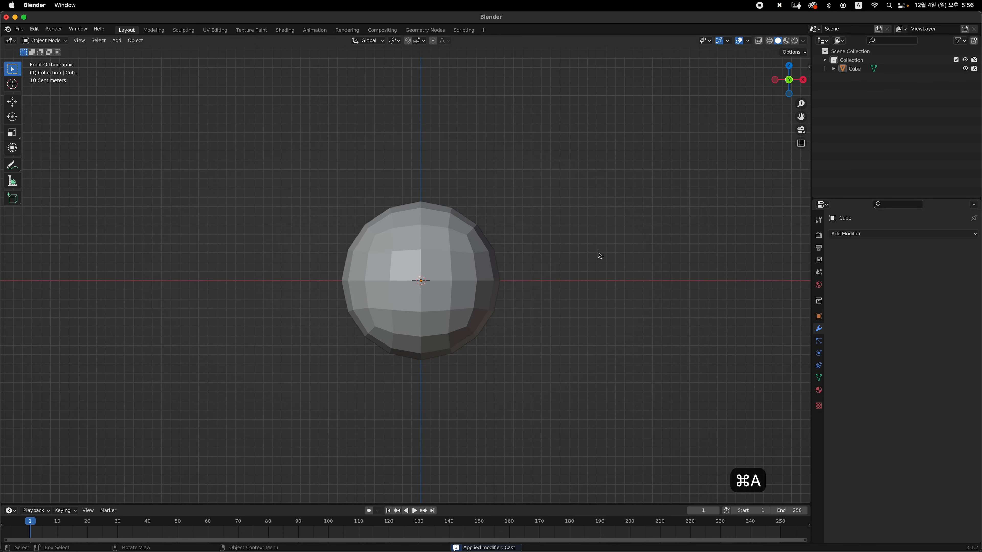
{"action": "left_click", "coordinate": [460, 269]}
{"action": "key", "text": "Tab"}
{"action": "middle_click_drag", "start_coordinate": [488, 257], "coordinate": [514, 250], "text": "shift"}
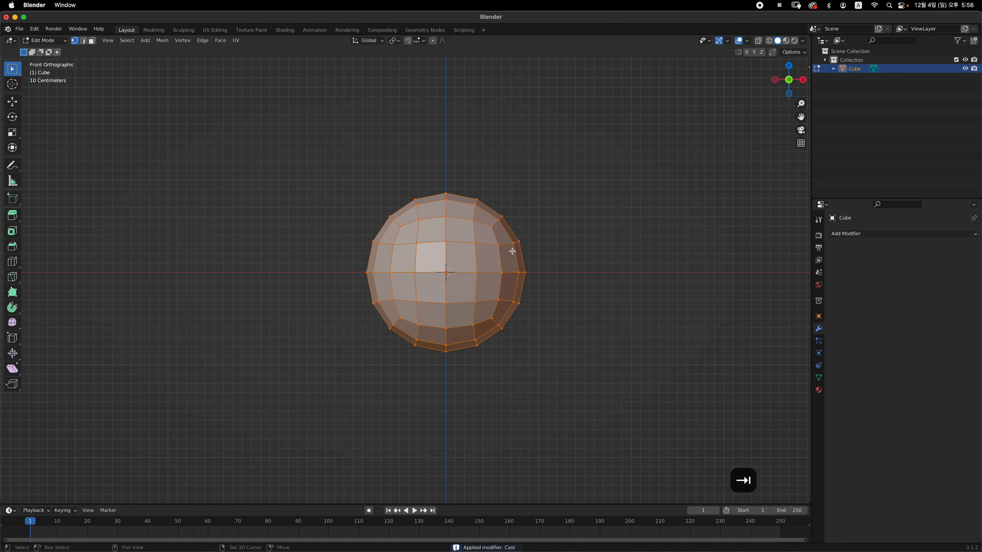
{"action": "middle_click_drag", "start_coordinate": [472, 286], "coordinate": [480, 265], "text": "ctrl"}
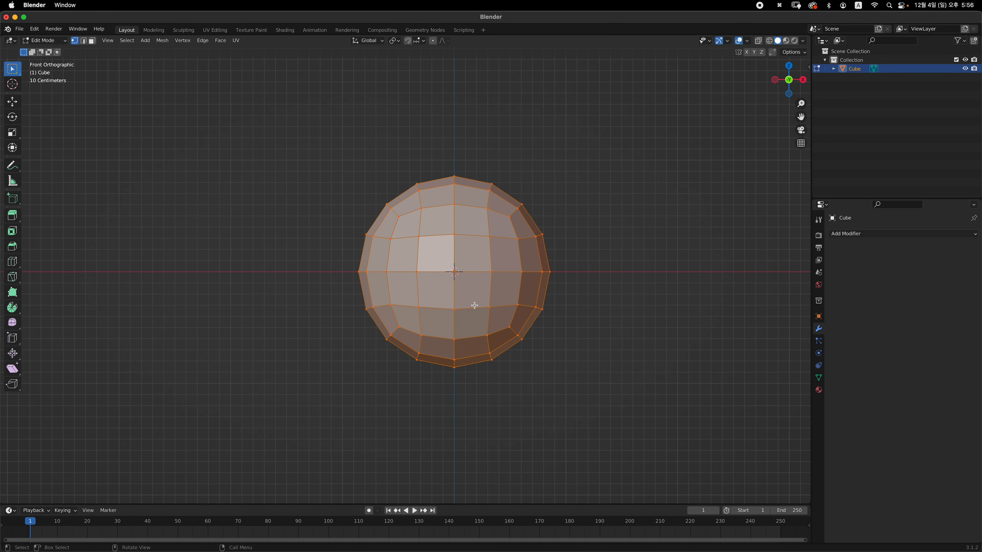
{"action": "middle_click_drag", "start_coordinate": [471, 246], "coordinate": [464, 250], "text": "shift"}
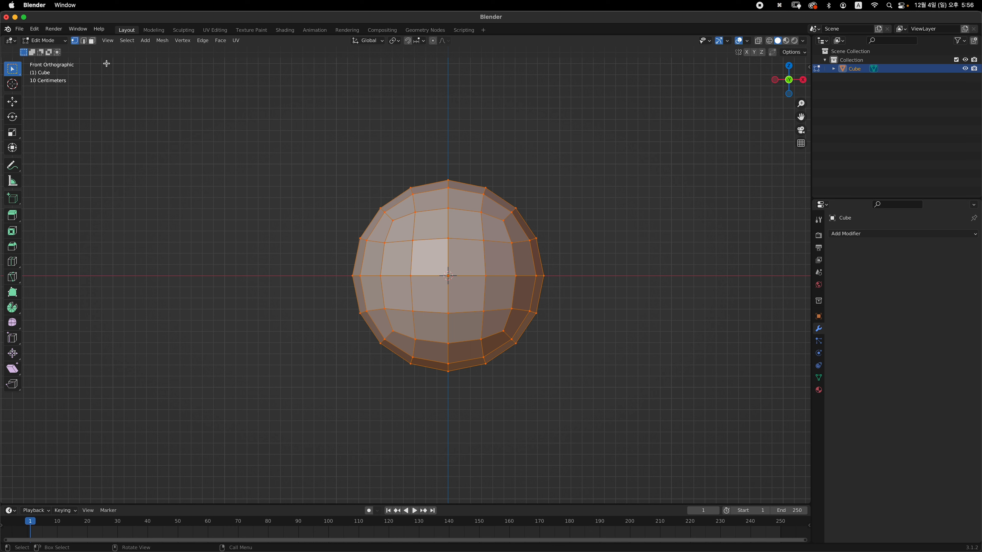
{"action": "left_click", "coordinate": [84, 41]}
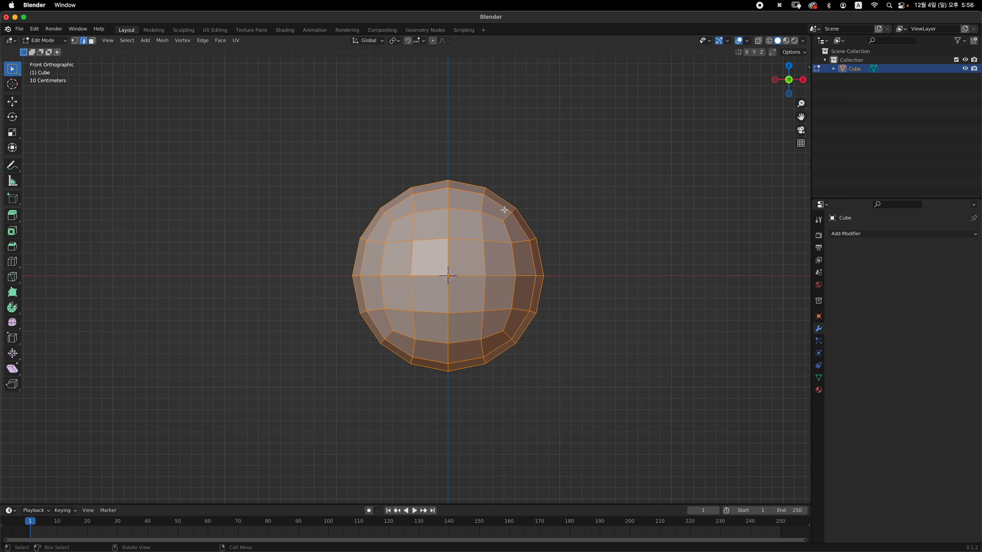
- Mark a seam along the closed edge loop surrounding the sphere's front four-by-four block of faces
{"action": "left_click", "coordinate": [493, 214]}
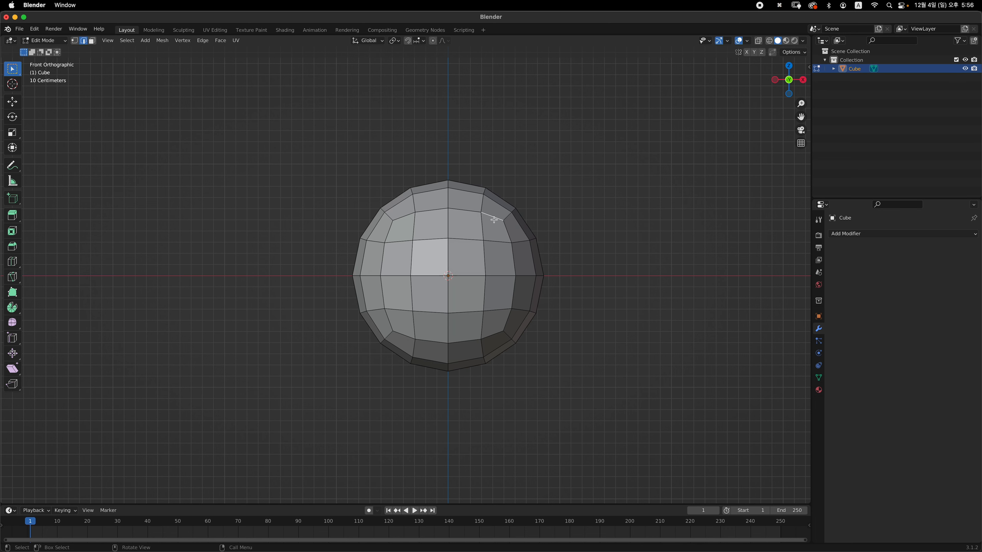
{"action": "left_click", "coordinate": [464, 211], "text": "shift"}
{"action": "left_click", "coordinate": [431, 211], "text": "shift"}
{"action": "left_click", "coordinate": [404, 217], "text": "shift"}
{"action": "left_click", "coordinate": [389, 232], "text": "alt"}
{"action": "left_click", "coordinate": [411, 335], "text": "alt+shift"}
{"action": "left_click", "coordinate": [506, 325], "text": "alt+shift"}
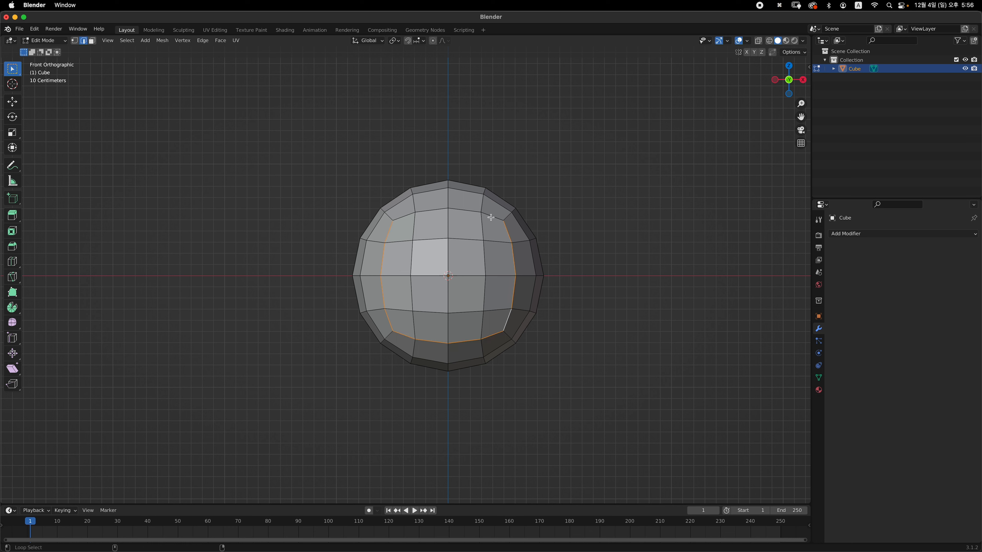
{"action": "key", "text": "KP_Decimal"}
{"action": "right_click", "coordinate": [464, 225]}
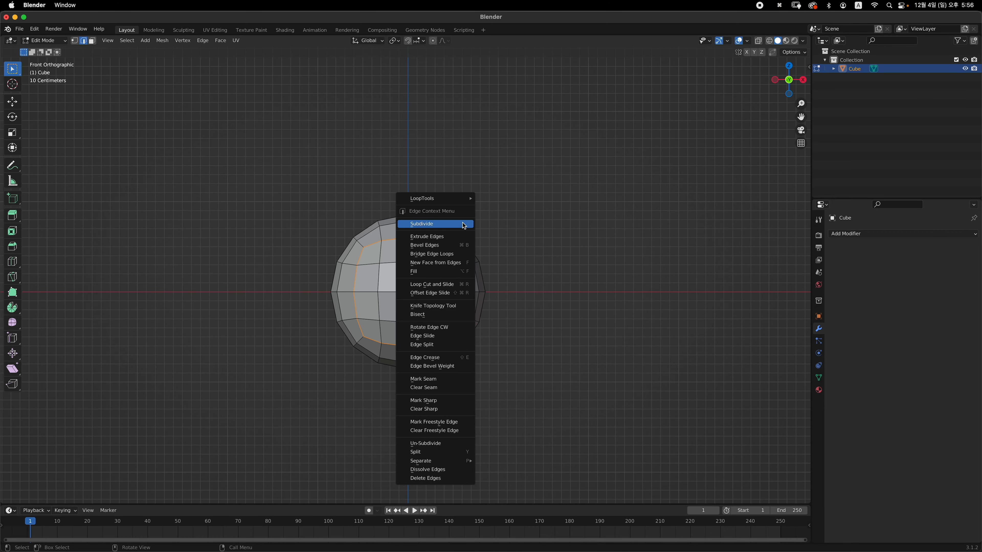
{"action": "left_click", "coordinate": [453, 383]}
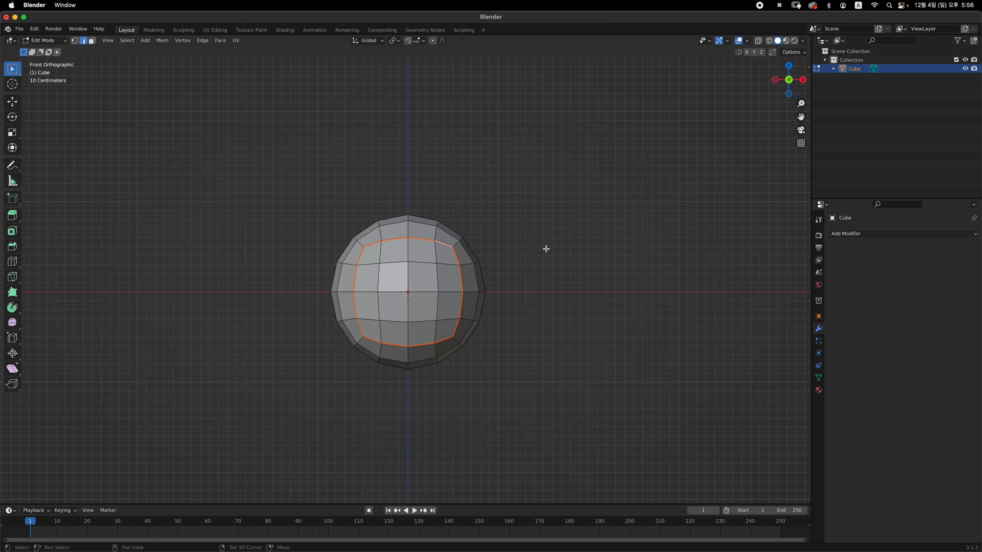
{"action": "middle_click_drag", "start_coordinate": [546, 247], "coordinate": [476, 253], "text": "shift"}
{"action": "left_click", "coordinate": [577, 235]}
- Unwrap the whole sphere mesh along the marked seam and return to Object Mode
{"action": "middle_click_drag", "start_coordinate": [464, 330], "coordinate": [426, 326]}
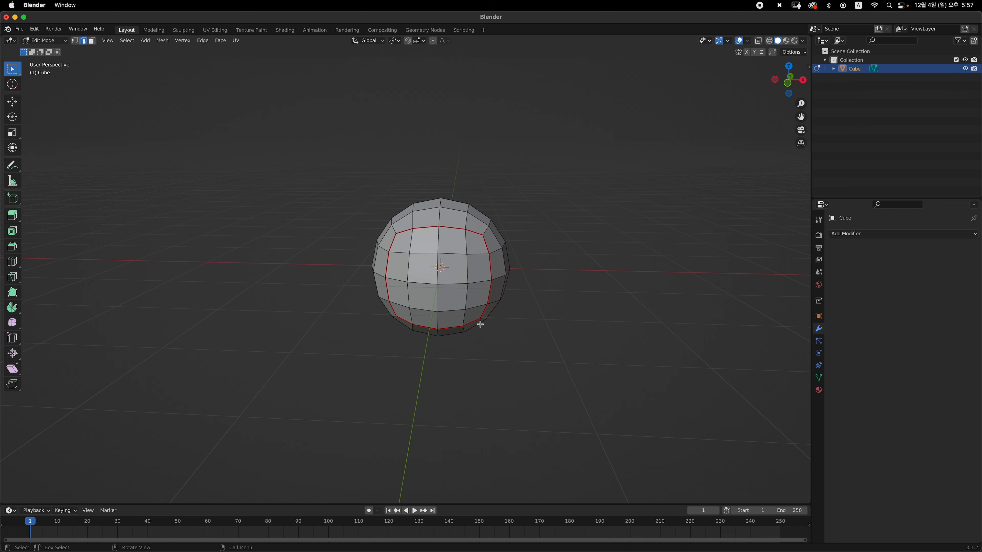
{"action": "key", "text": "grave"}
{"action": "middle_click_drag", "start_coordinate": [458, 270], "coordinate": [442, 278], "text": "shift"}
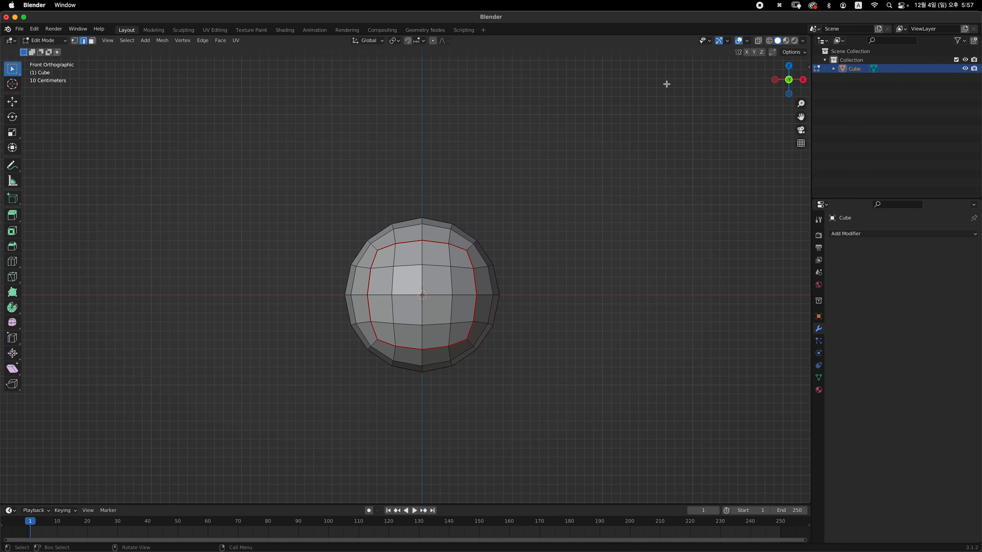
{"action": "key", "text": "a"}
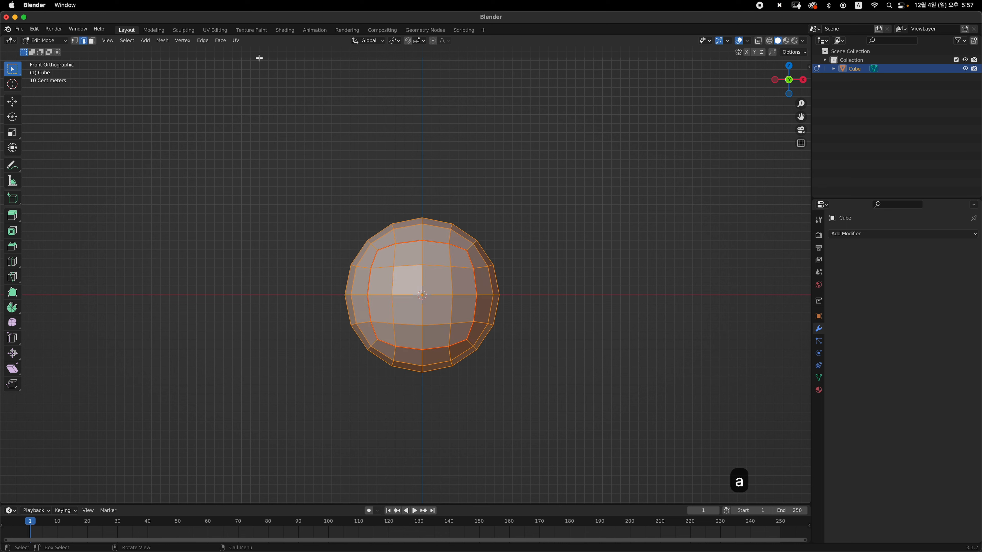
{"action": "left_click", "coordinate": [243, 43]}
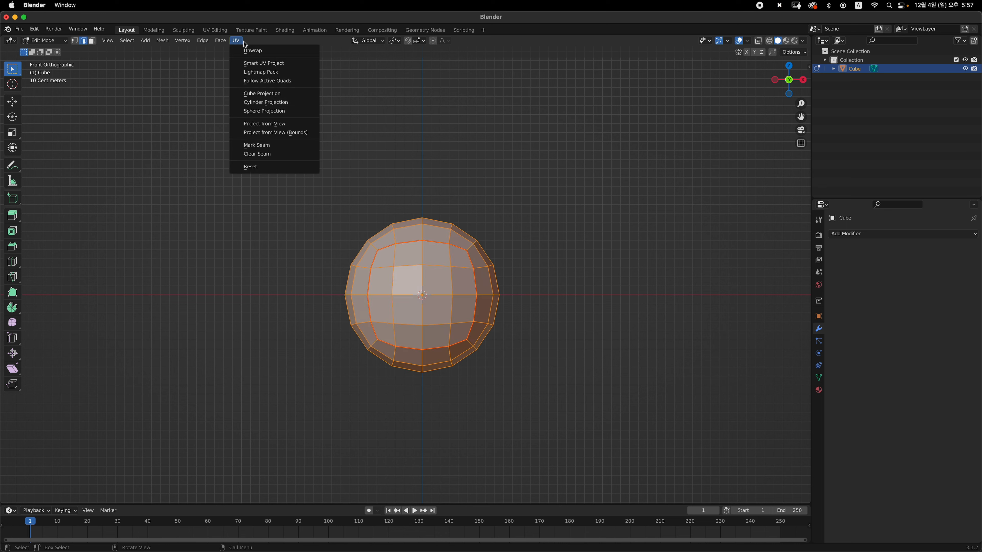
{"action": "left_click", "coordinate": [273, 51]}
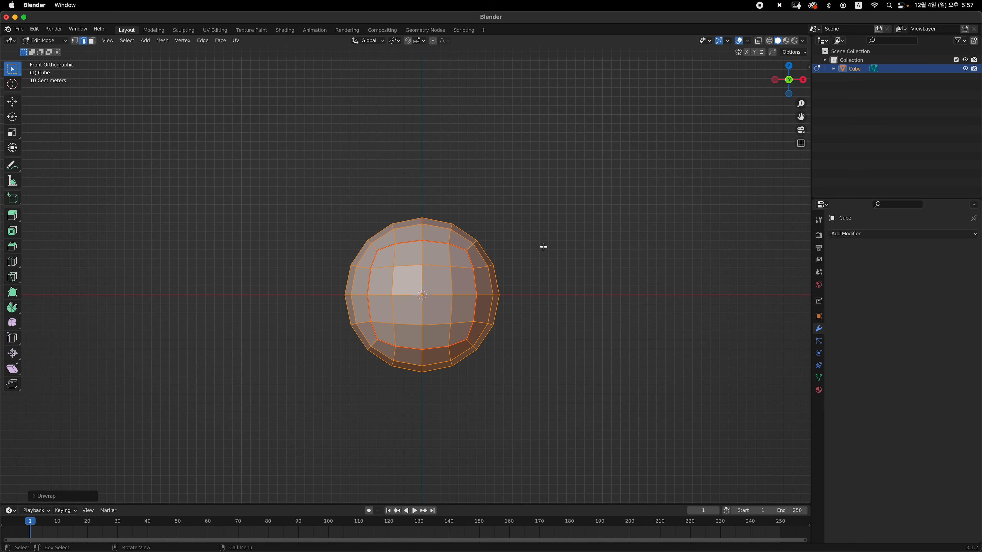
{"action": "key", "text": "Tab"}
- Put the sphere back into Edit Mode and switch to the UV Editing workspace
{"action": "middle_click_drag", "start_coordinate": [528, 229], "coordinate": [547, 219], "text": "shift"}
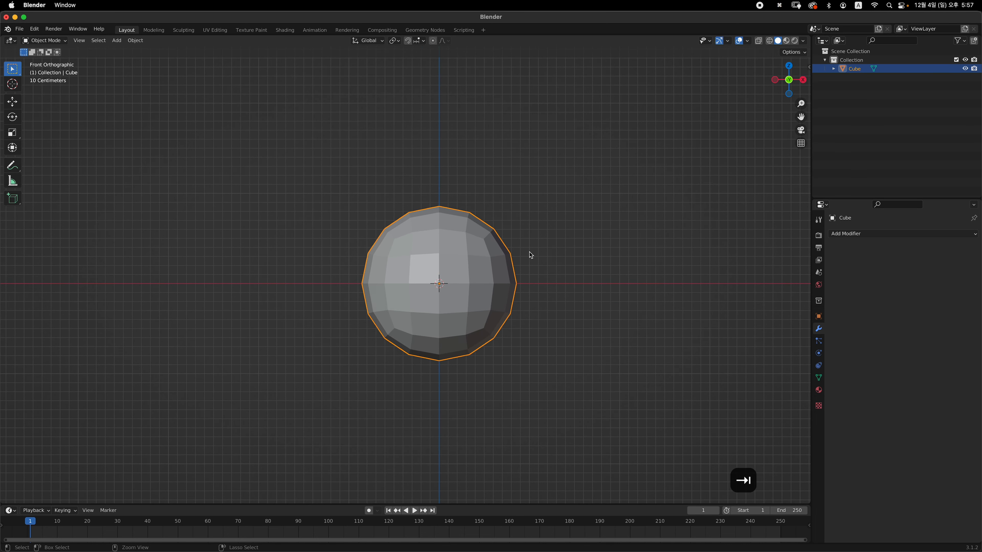
{"action": "scroll", "coordinate": [508, 265], "scroll_direction": "down", "scroll_amount": 2}
{"action": "key", "text": "Tab"}
{"action": "middle_click_drag", "start_coordinate": [502, 246], "coordinate": [453, 223]}
{"action": "key", "text": "grave"}
{"action": "left_click", "coordinate": [393, 200]}
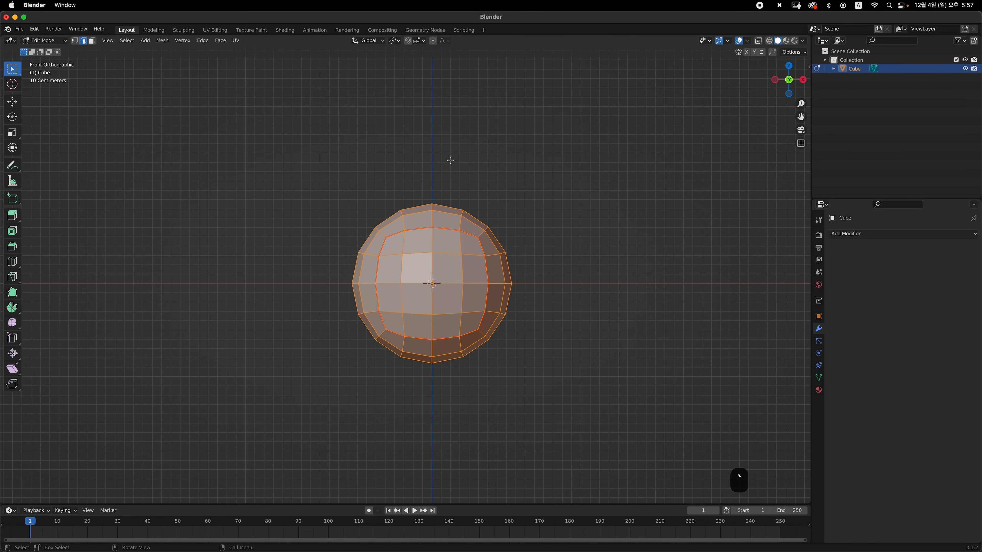
{"action": "left_click", "coordinate": [222, 32]}
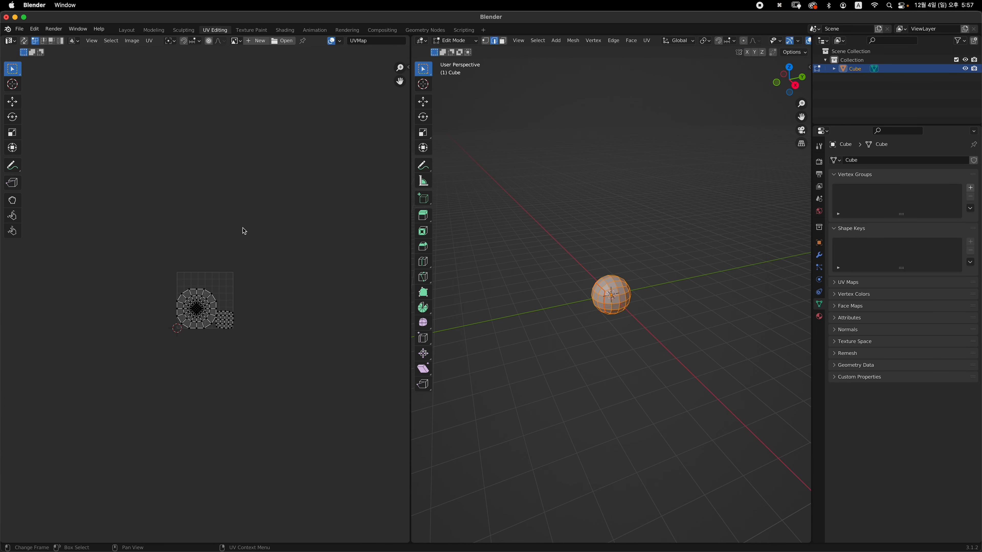
- Examine the unwrapped UV islands alongside the sphere's front orthographic view
{"action": "middle_click_drag", "start_coordinate": [243, 228], "coordinate": [246, 253], "text": "ctrl"}
{"action": "key", "text": "KP_1"}
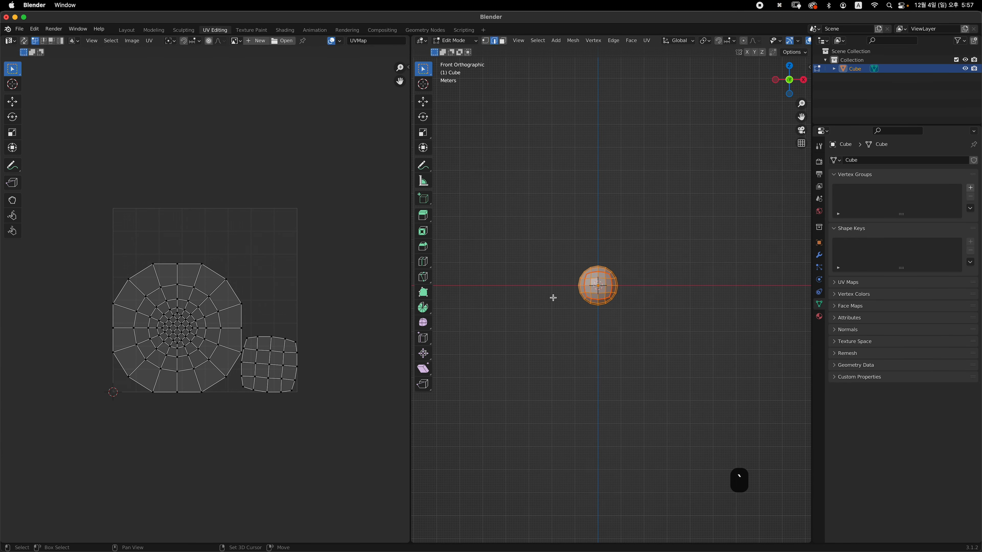
{"action": "scroll", "coordinate": [552, 298], "scroll_direction": "up", "scroll_amount": 6}
{"action": "middle_click_drag", "start_coordinate": [628, 287], "coordinate": [681, 322], "text": "shift"}
{"action": "middle_click_drag", "start_coordinate": [681, 322], "coordinate": [680, 288], "text": "ctrl"}
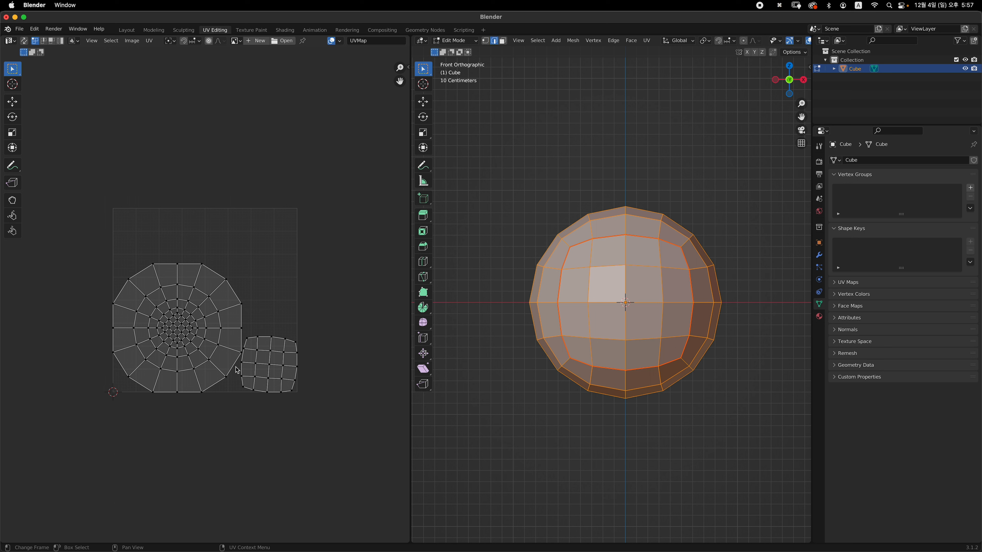
{"action": "middle_click_drag", "start_coordinate": [677, 274], "coordinate": [606, 290], "text": "shift"}
{"action": "middle_click_drag", "start_coordinate": [607, 290], "coordinate": [597, 338], "text": "ctrl"}
{"action": "middle_click_drag", "start_coordinate": [584, 303], "coordinate": [595, 288], "text": "shift"}
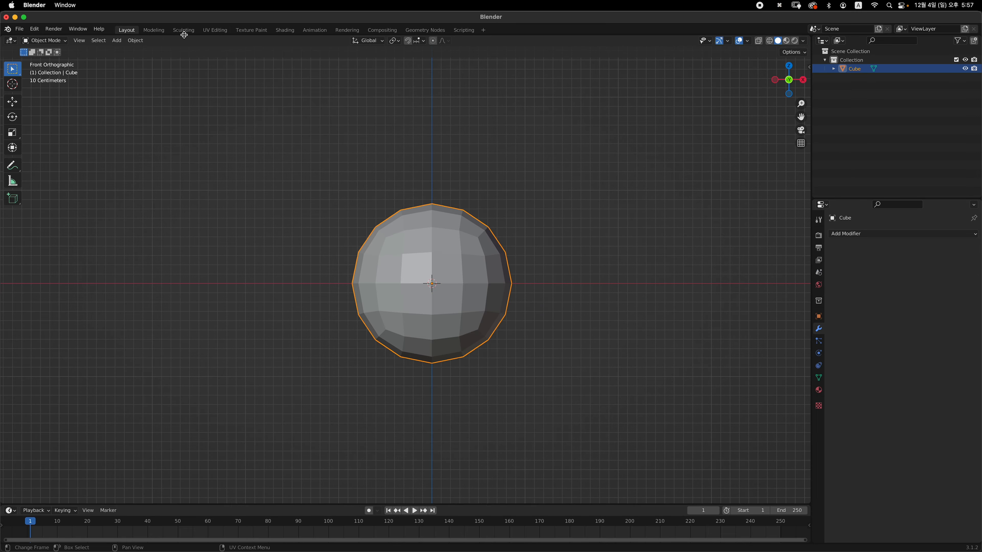
- Give the sphere a new material and connect an Image Texture to its Base Color
{"action": "left_click", "coordinate": [538, 275]}
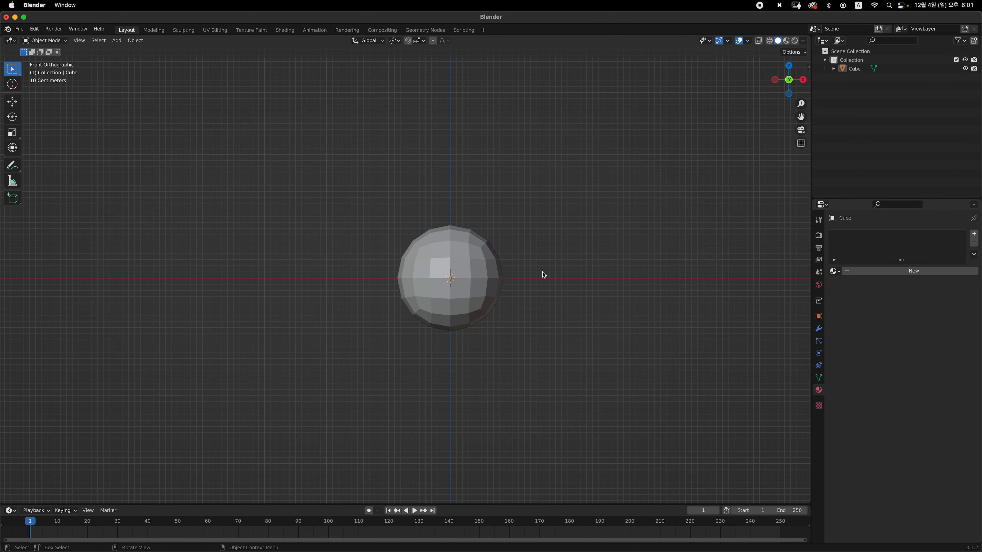
{"action": "left_click", "coordinate": [496, 265]}
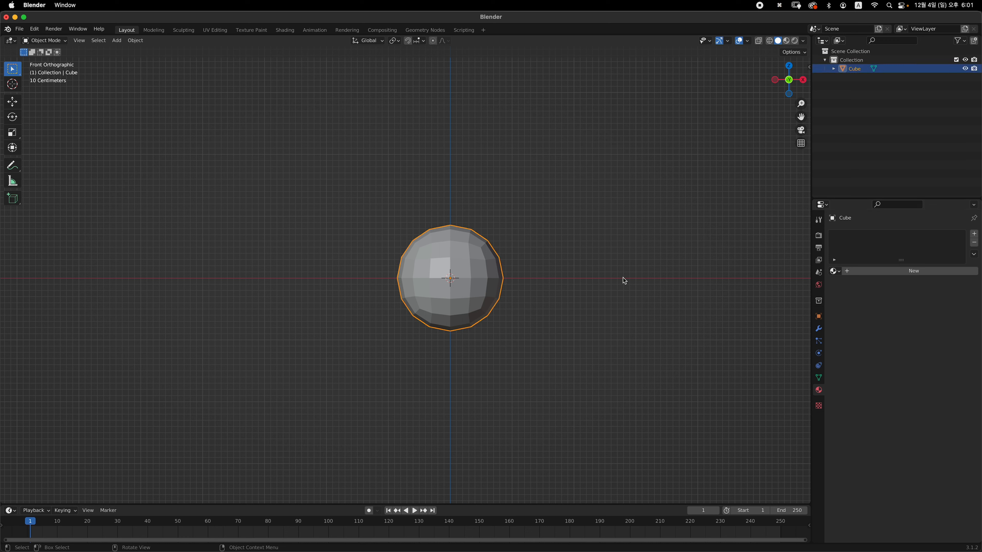
{"action": "left_click", "coordinate": [893, 272]}
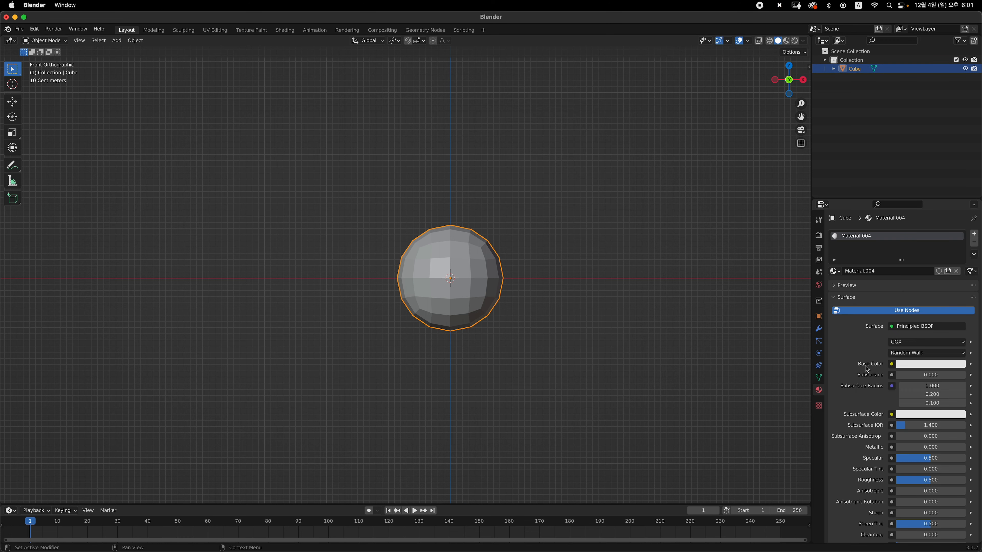
{"action": "left_click", "coordinate": [892, 365]}
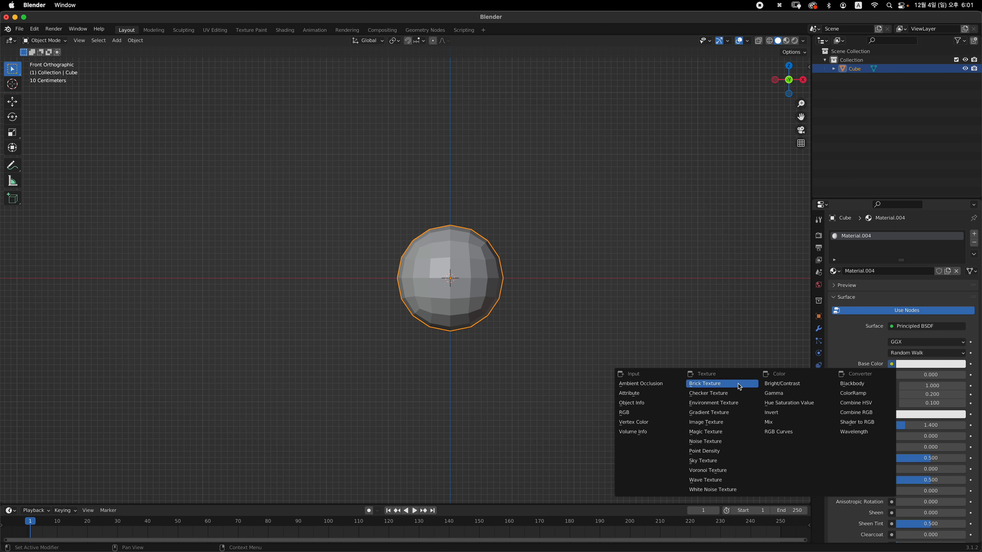
{"action": "left_click", "coordinate": [735, 423]}
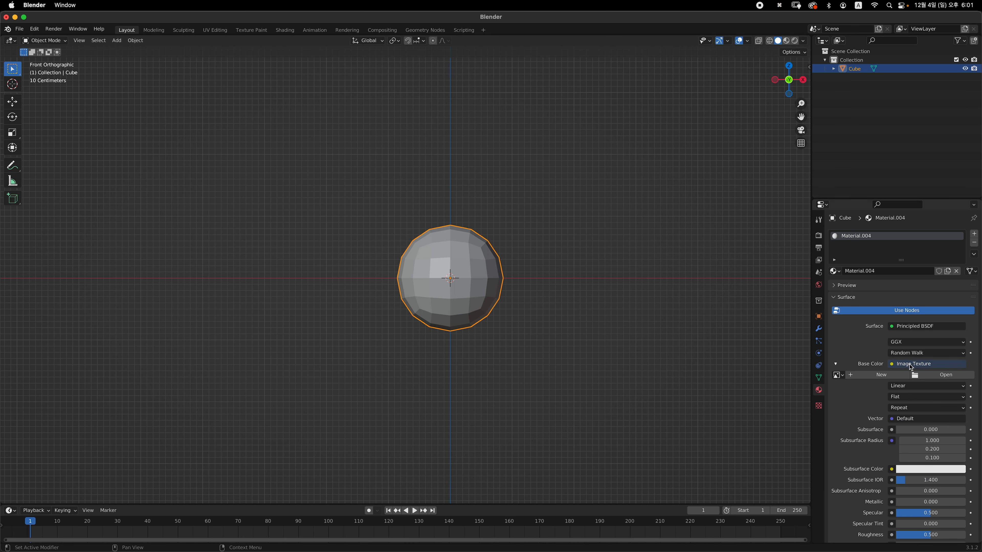
- Load ball.png from the 07_shrinkwrap folder as the Base Color image
{"action": "left_click", "coordinate": [943, 375]}
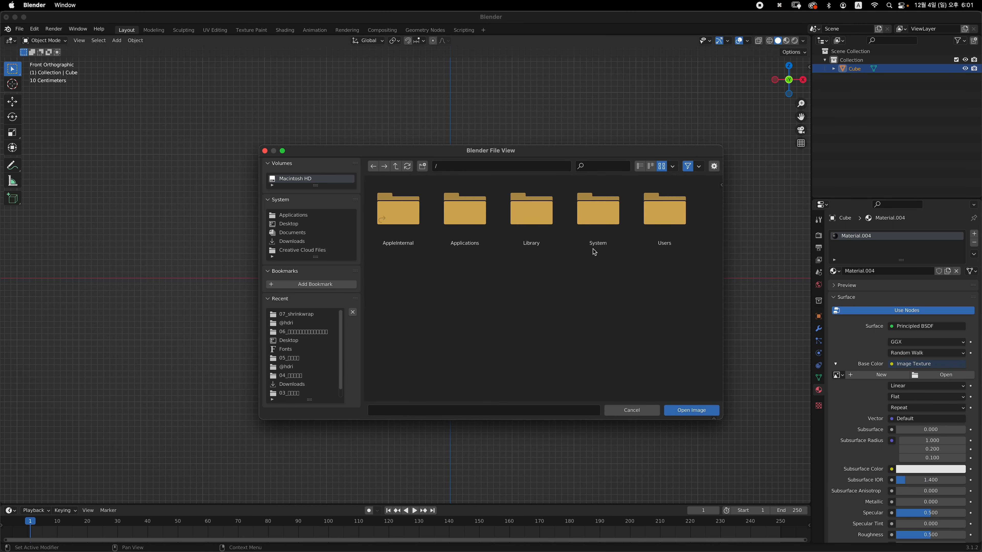
{"action": "left_click", "coordinate": [329, 316]}
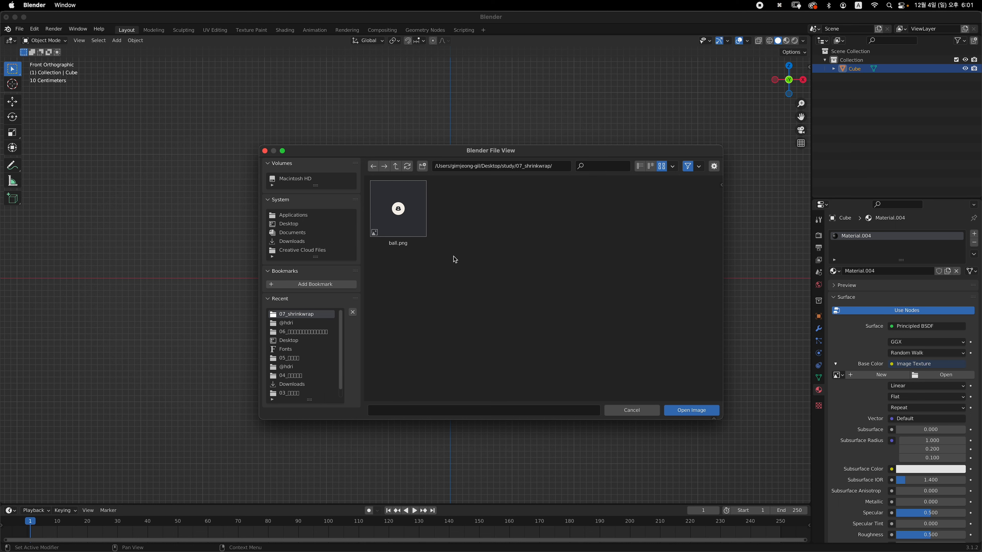
{"action": "left_click", "coordinate": [418, 215]}
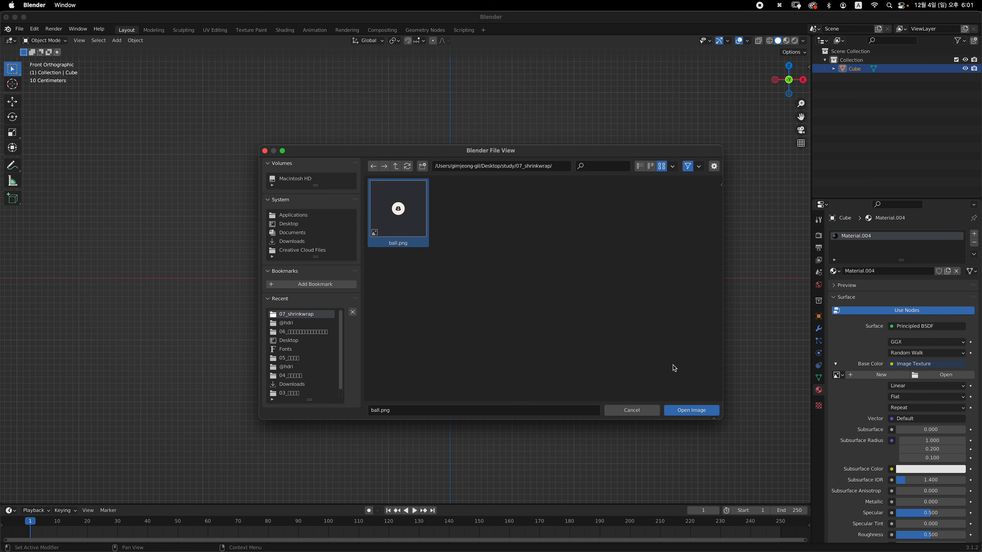
{"action": "left_click", "coordinate": [692, 411]}
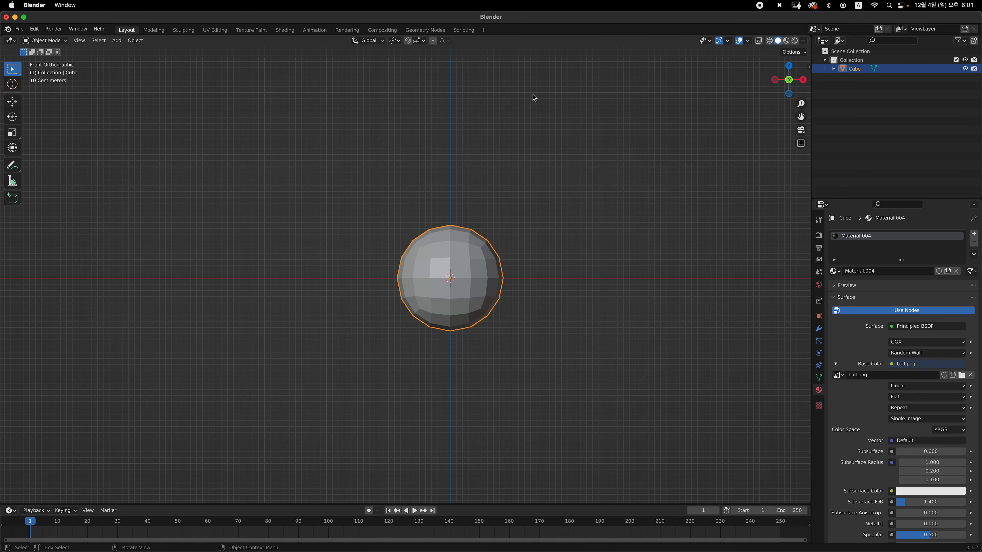
- Switch to the UV Editing workspace and select the sphere's whole mesh in front view to display its UVs over ball.png
{"action": "left_click", "coordinate": [215, 29]}
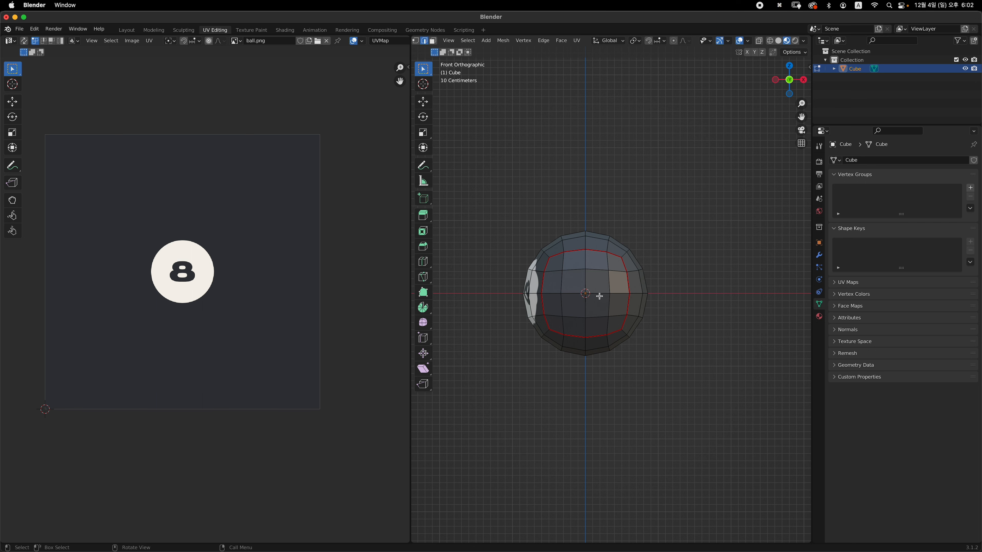
{"action": "middle_click_drag", "start_coordinate": [605, 273], "coordinate": [548, 318], "text": "shift"}
{"action": "mouse_move", "coordinate": [626, 292]}
{"action": "middle_mouse_down"}
{"action": "mouse_move", "coordinate": [662, 306]}
{"action": "mouse_move", "coordinate": [641, 300]}
{"action": "mouse_move", "coordinate": [635, 281]}
{"action": "mouse_move", "coordinate": [609, 283]}
{"action": "middle_mouse_up"}
{"action": "key", "text": "grave"}
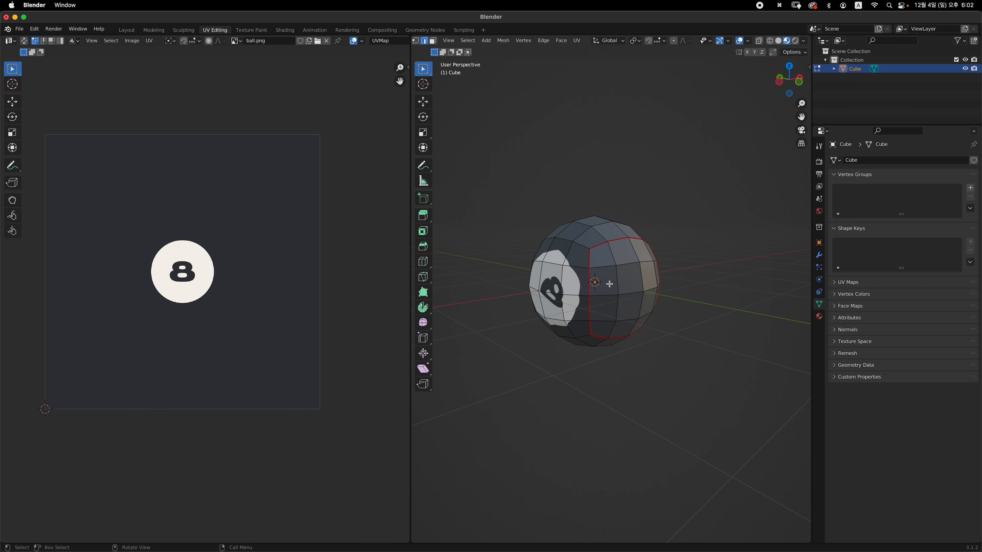
{"action": "key", "text": "grave"}
{"action": "key", "text": "grave"}
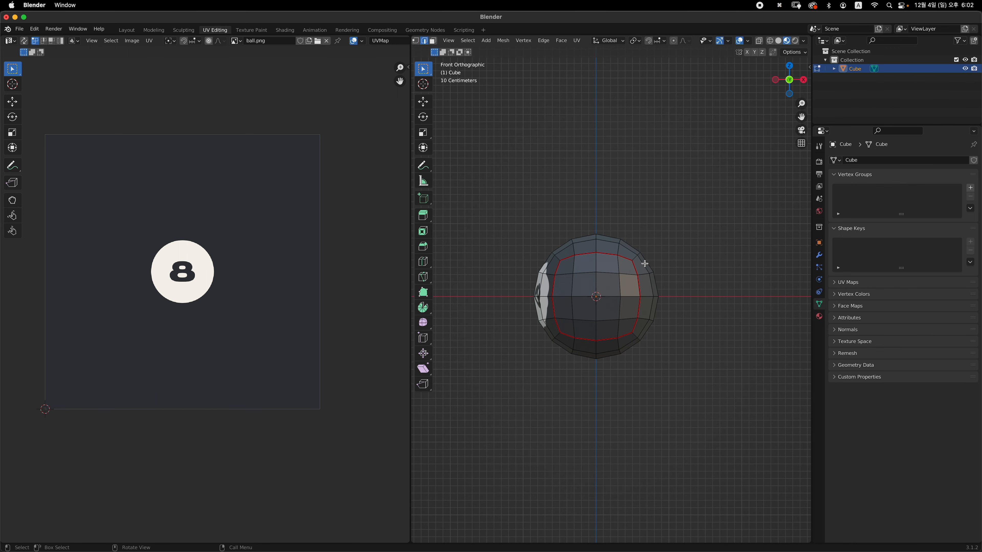
{"action": "key", "text": "a"}
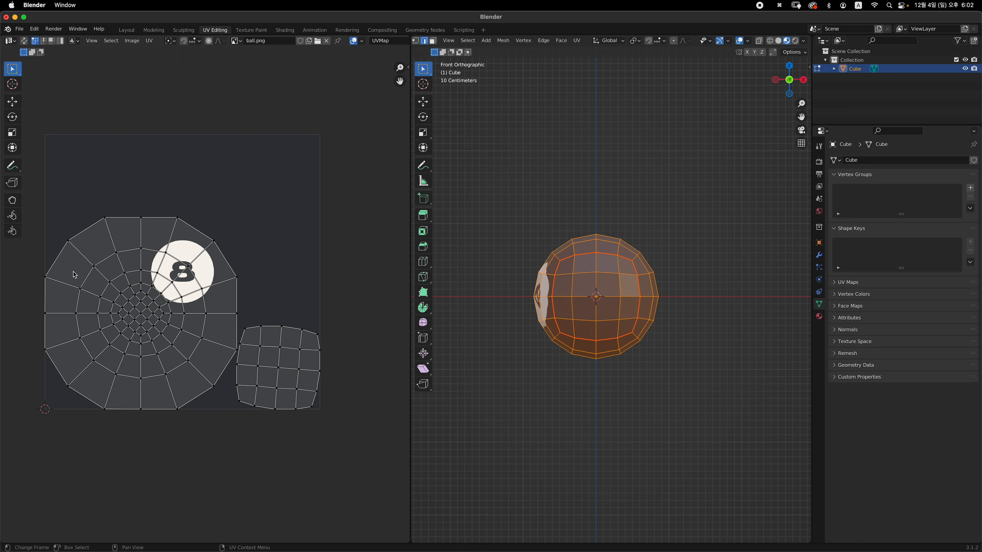
{"action": "left_click_drag", "start_coordinate": [81, 287], "coordinate": [81, 287]}
{"action": "left_click", "coordinate": [662, 281]}
{"action": "left_click_drag", "start_coordinate": [575, 268], "coordinate": [623, 295]}
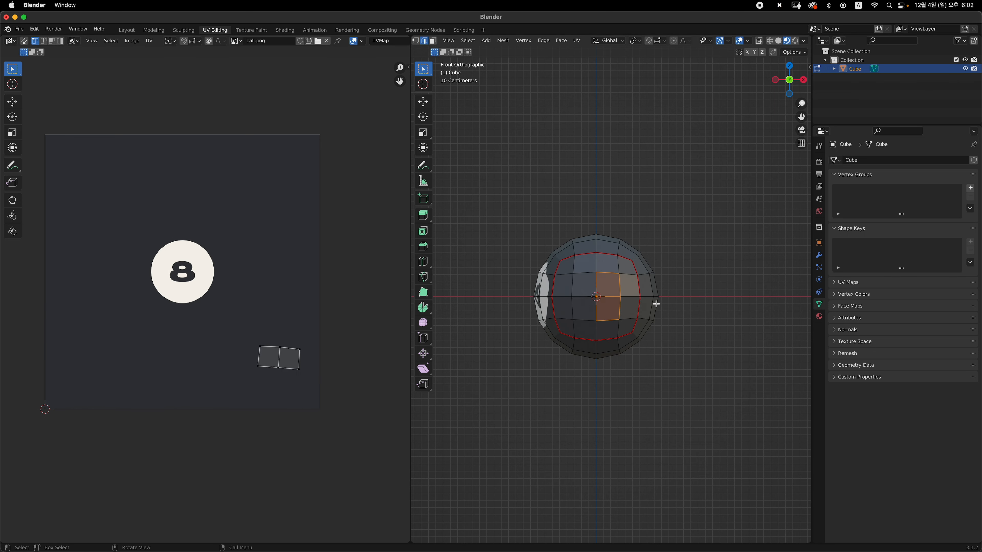
{"action": "middle_click_drag", "start_coordinate": [656, 305], "coordinate": [609, 253]}
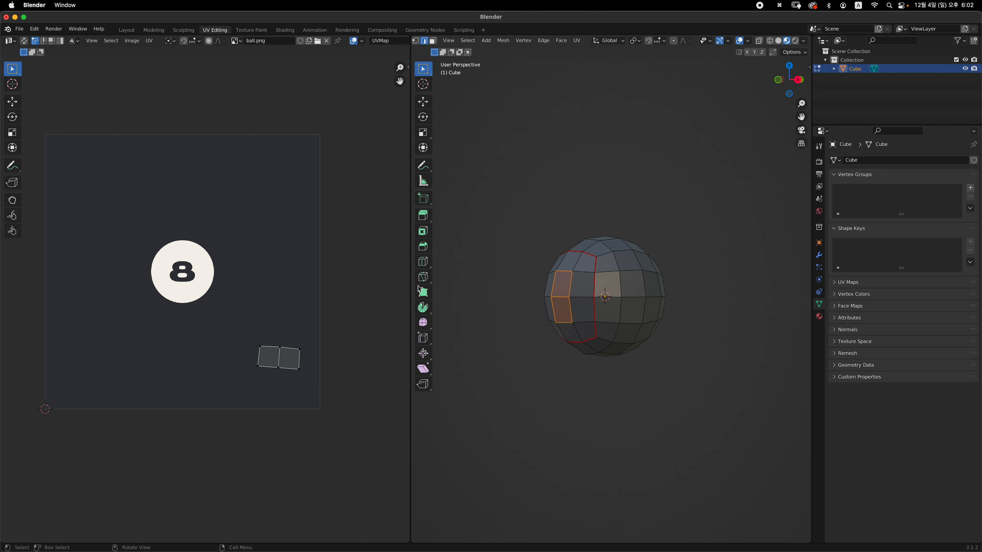
- Select the entire sphere mesh again and frame all UV islands beside the front orthographic view
{"action": "key", "text": "a"}
{"action": "key", "text": "KP_Decimal"}
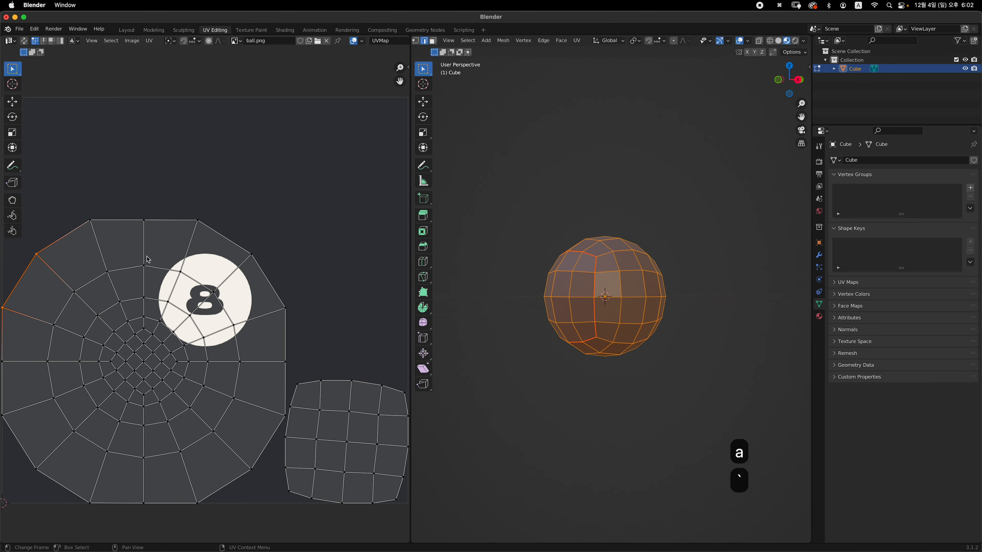
{"action": "middle_click_drag", "start_coordinate": [671, 275], "coordinate": [673, 294], "text": "ctrl"}
{"action": "key", "text": "grave"}
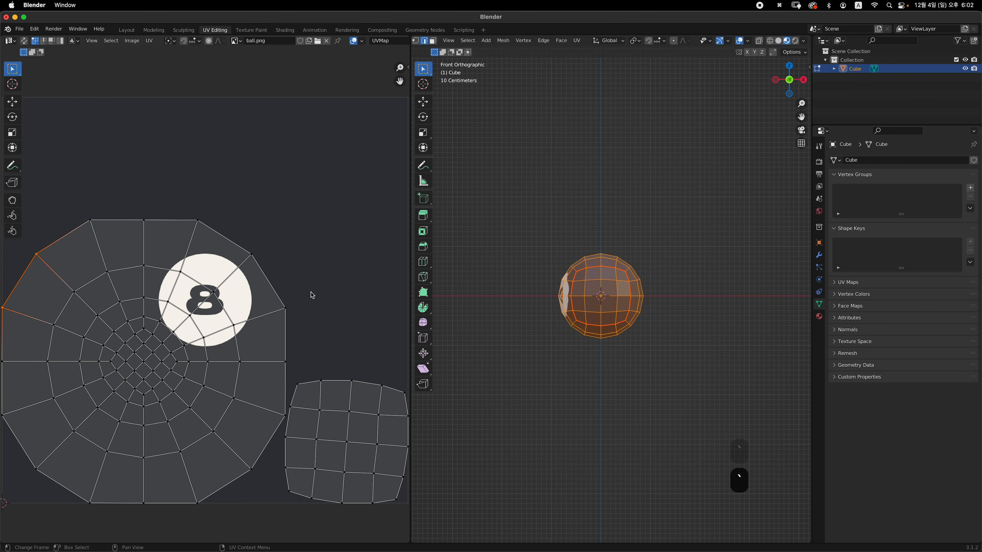
{"action": "middle_click_drag", "start_coordinate": [271, 302], "coordinate": [305, 264], "text": "ctrl"}
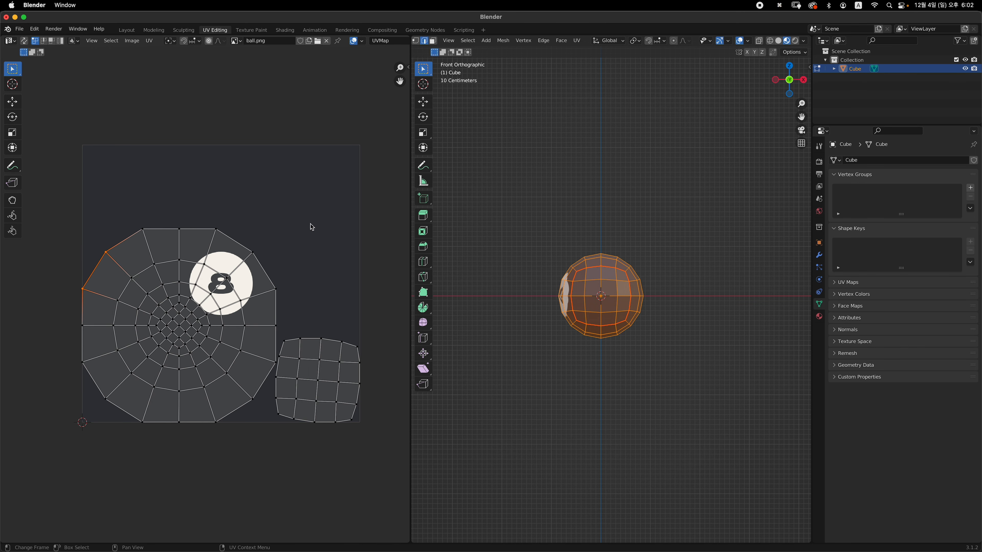
{"action": "left_click", "coordinate": [294, 266]}
{"action": "left_click_drag", "start_coordinate": [62, 213], "coordinate": [283, 448]}
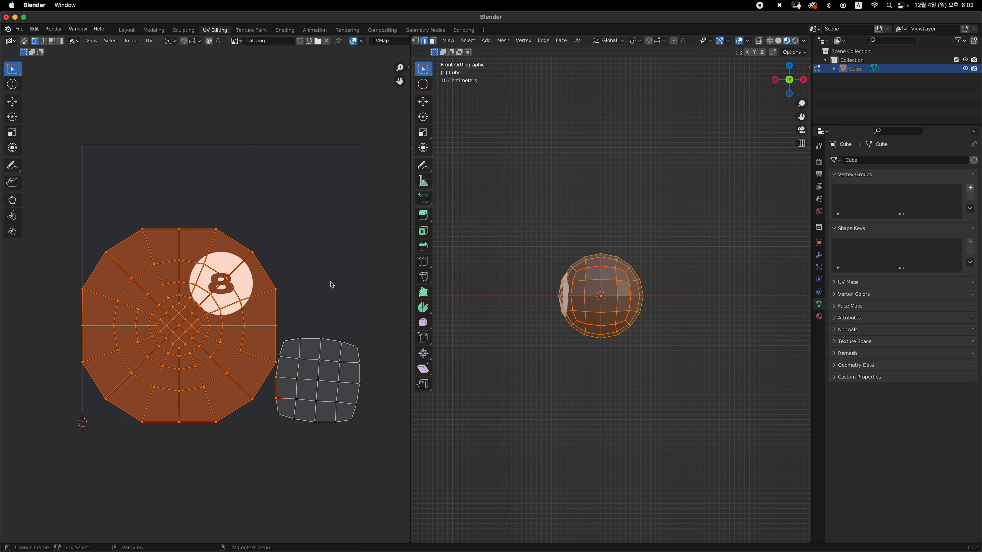
{"action": "left_click", "coordinate": [339, 271]}
- Scale the whole large round UV island to about half size and move it onto the plain dark area above the 8 circle
{"action": "left_click", "coordinate": [258, 280]}
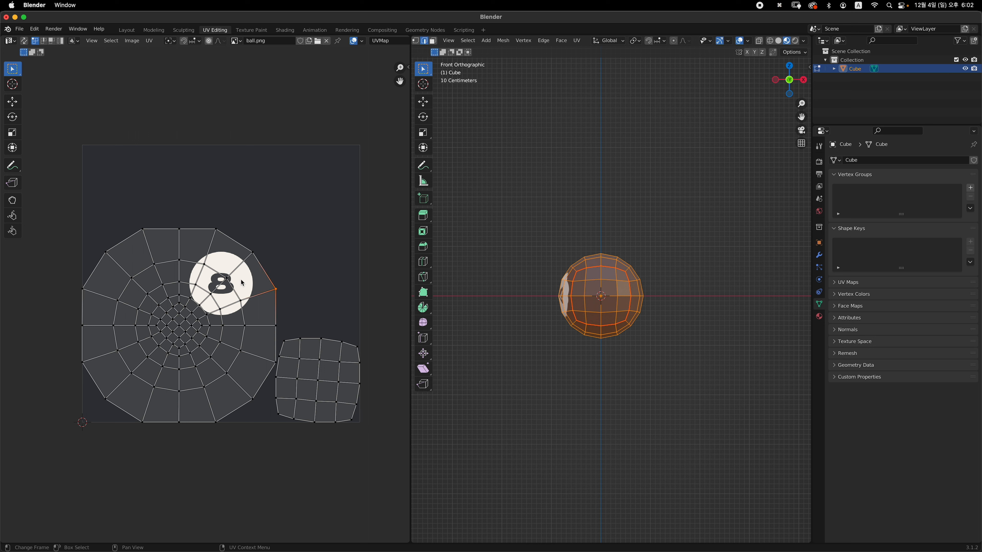
{"action": "key", "text": "l"}
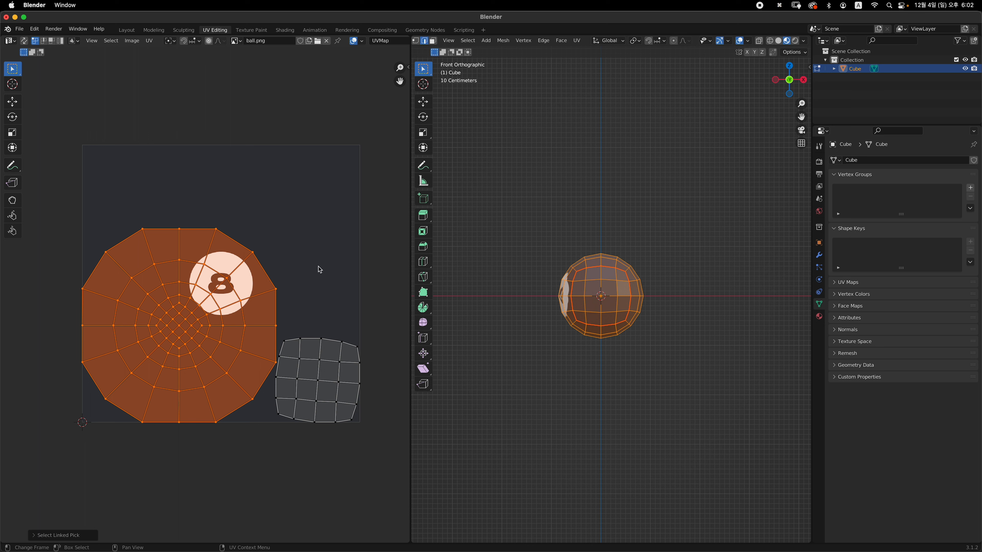
{"action": "key", "text": "s"}
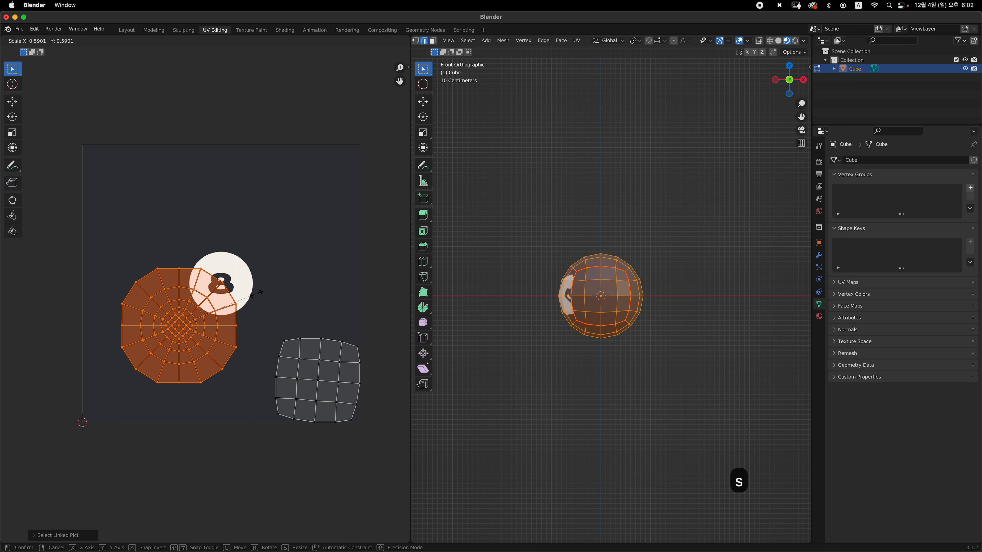
{"action": "left_click", "coordinate": [239, 309]}
{"action": "key", "text": "g"}
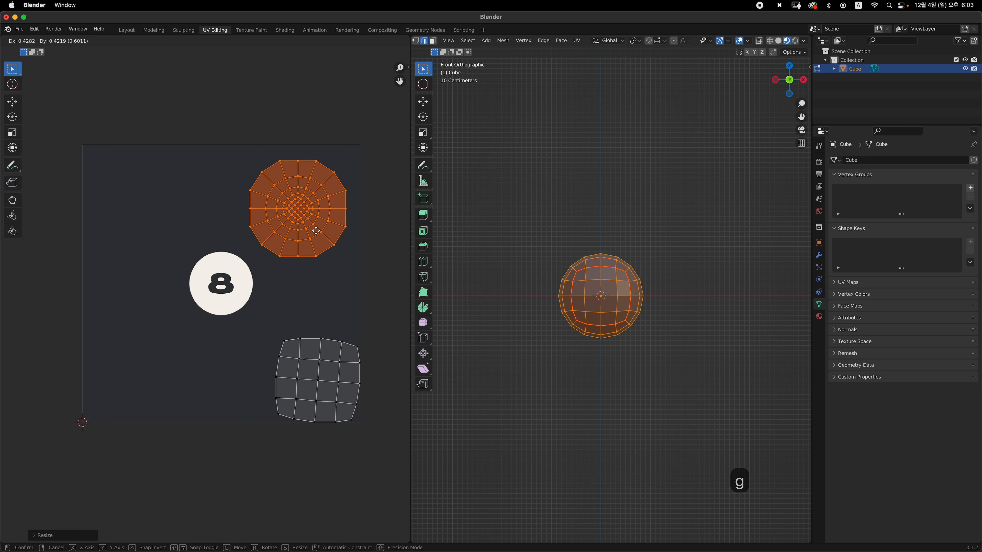
{"action": "left_click", "coordinate": [315, 232]}
- Select the whole four-by-four UV island and move it over the white 8 circle of the image
{"action": "scroll", "coordinate": [266, 286], "scroll_direction": "up", "scroll_amount": 1}
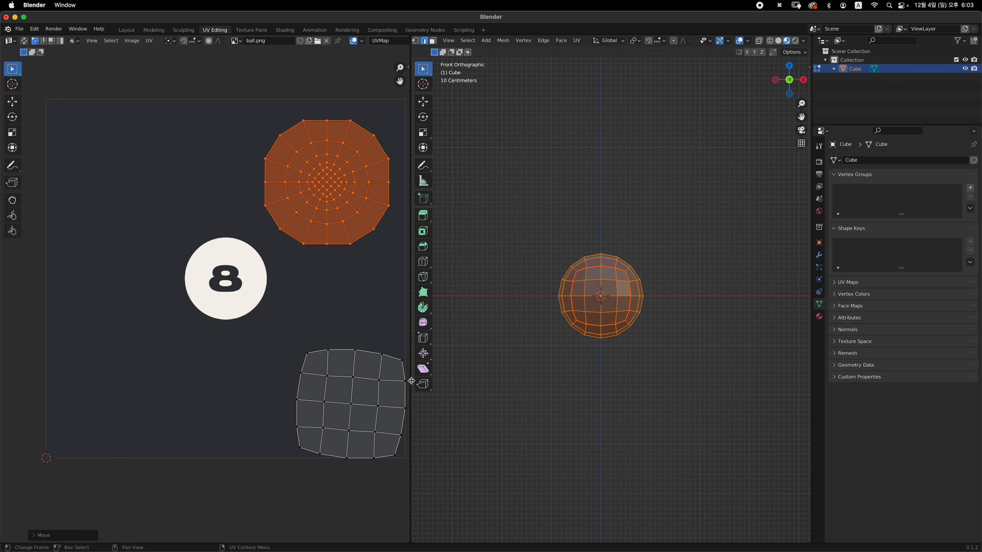
{"action": "scroll", "coordinate": [305, 361], "scroll_direction": "up", "scroll_amount": 1}
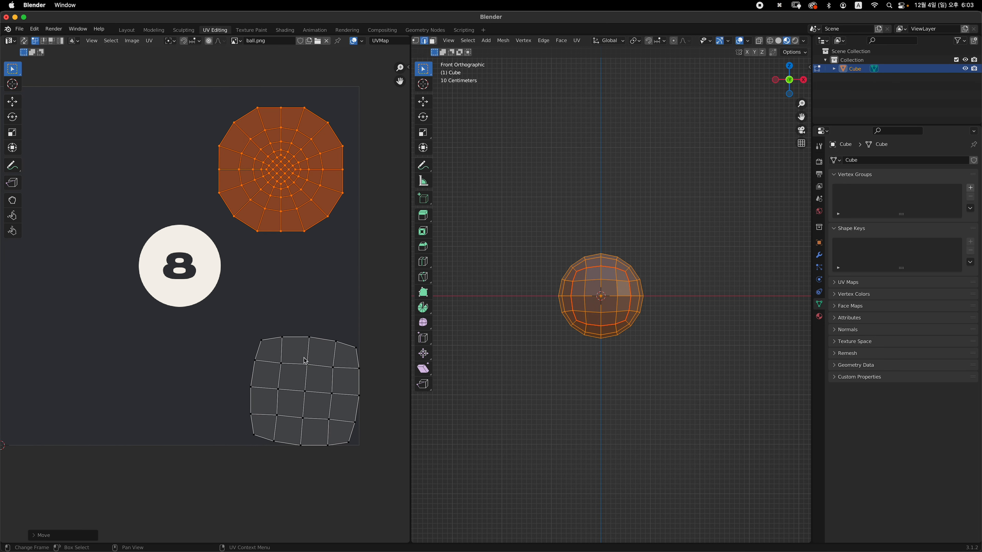
{"action": "left_click", "coordinate": [322, 380]}
{"action": "key", "text": "l"}
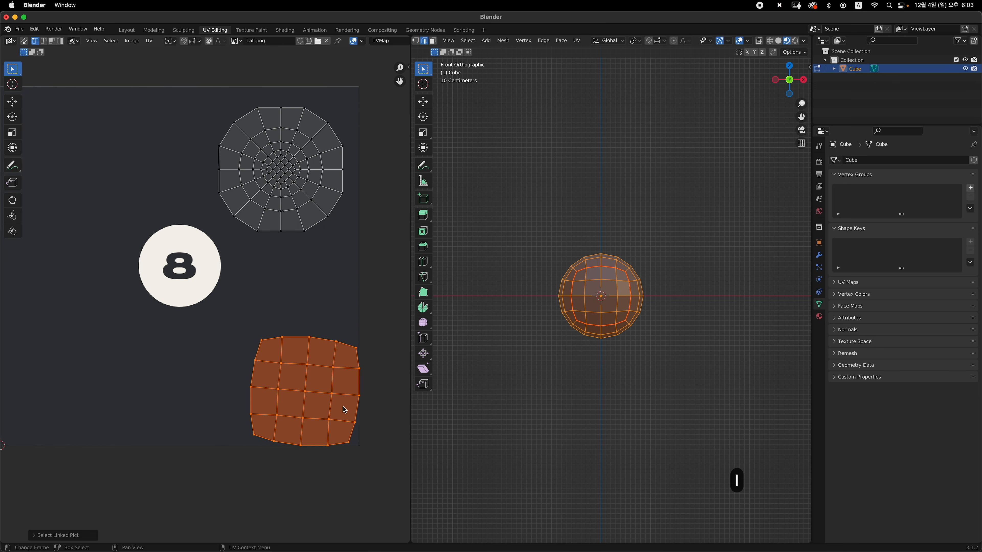
{"action": "key", "text": "g"}
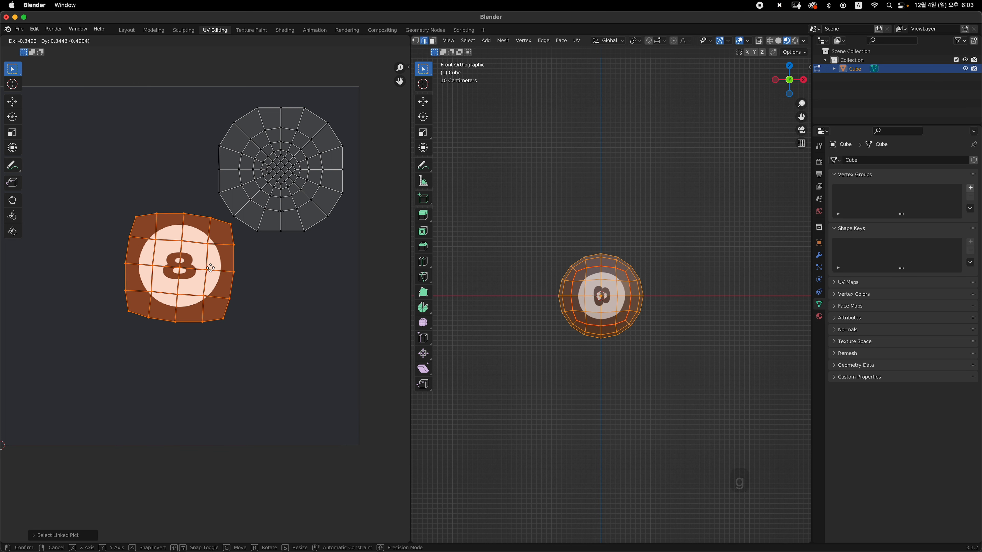
{"action": "left_click", "coordinate": [215, 271]}
- Rotate the four-by-four UV island by about 85 degrees so the 8 stands upright on the sphere's front
{"action": "scroll", "coordinate": [209, 270], "scroll_direction": "up", "scroll_amount": 5}
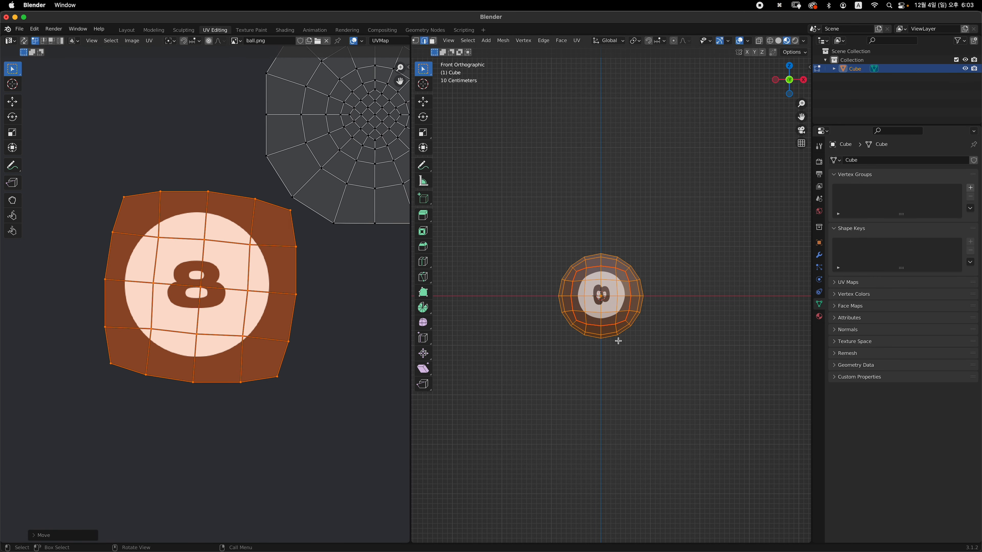
{"action": "scroll", "coordinate": [243, 335], "scroll_direction": "up", "scroll_amount": 2}
{"action": "scroll", "coordinate": [625, 273], "scroll_direction": "up", "scroll_amount": 3, "text": "ctrl"}
{"action": "scroll", "coordinate": [625, 273], "scroll_direction": "up", "scroll_amount": 3, "text": "ctrl"}
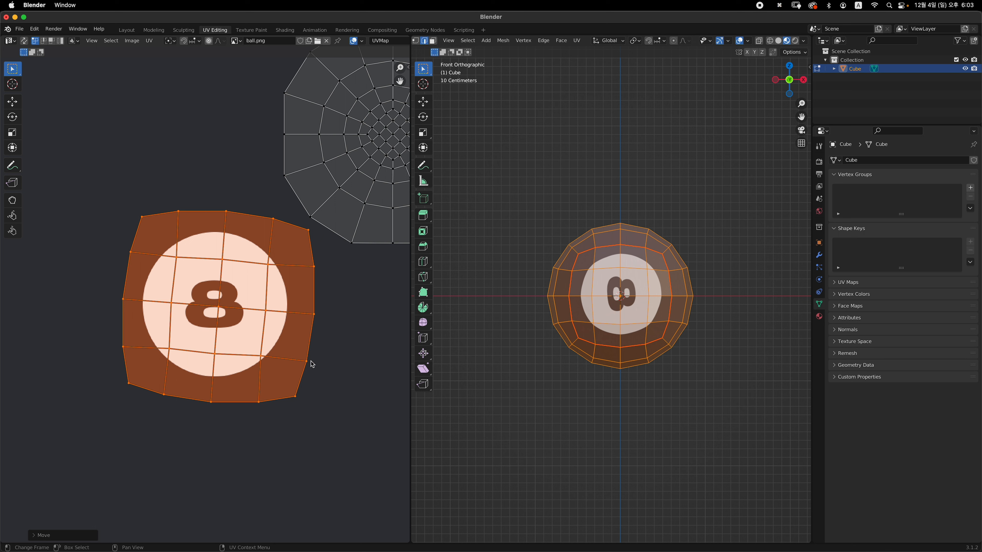
{"action": "key", "text": "r"}
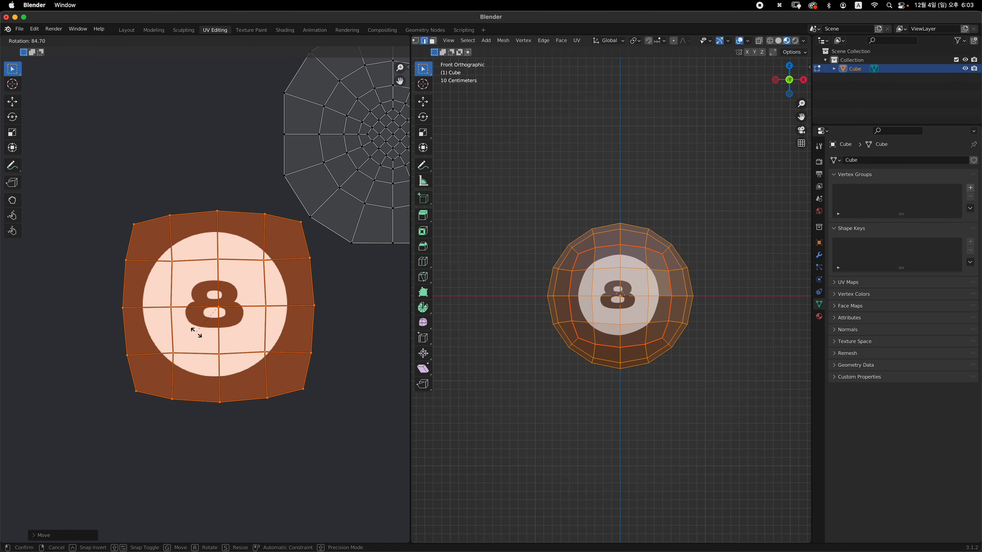
{"action": "left_click", "coordinate": [193, 322]}
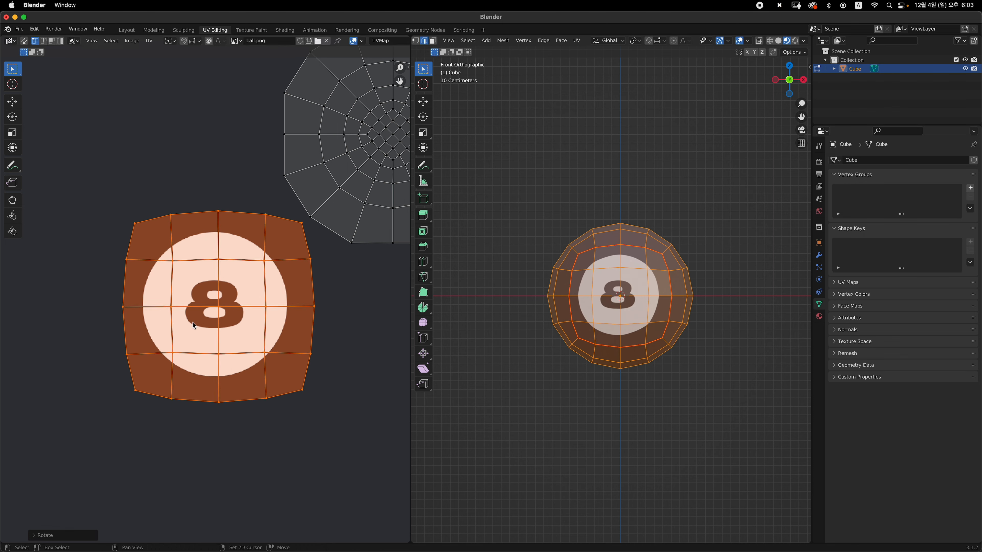
- Nudge the four-by-four UV island to center the 8 circle on the sphere's front, and return to Object Mode
{"action": "key", "text": "g"}
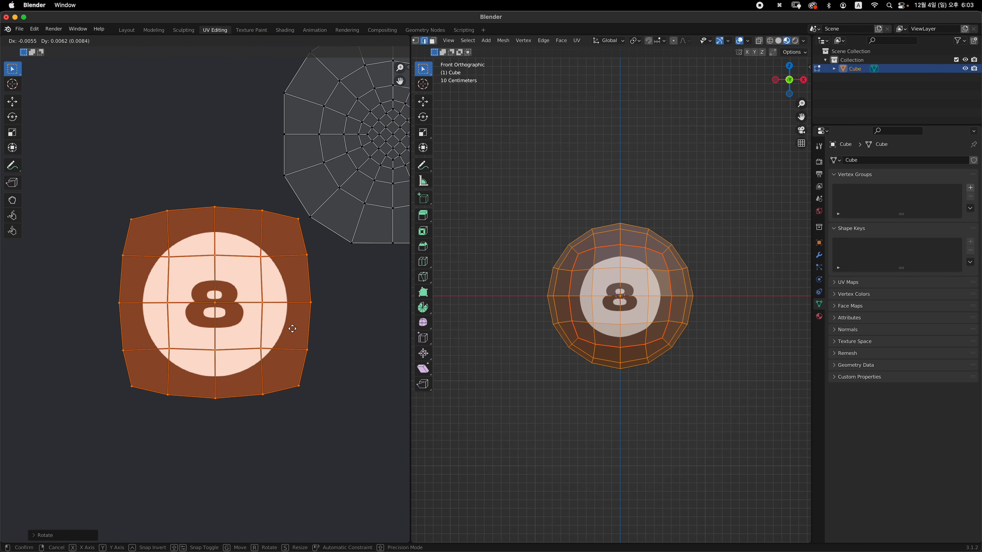
{"action": "left_click", "coordinate": [293, 329]}
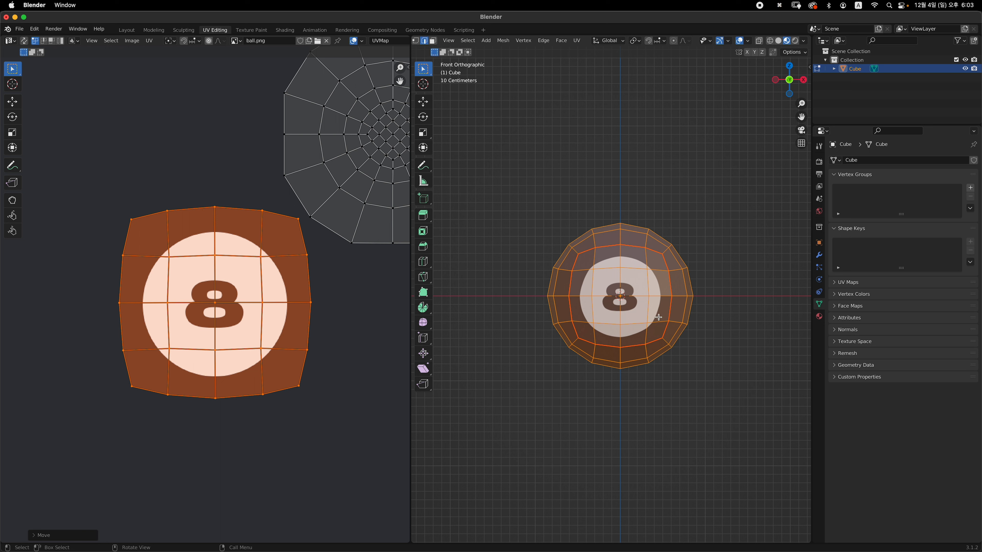
{"action": "key", "text": "Tab"}
{"action": "middle_click_drag", "start_coordinate": [706, 303], "coordinate": [608, 309]}
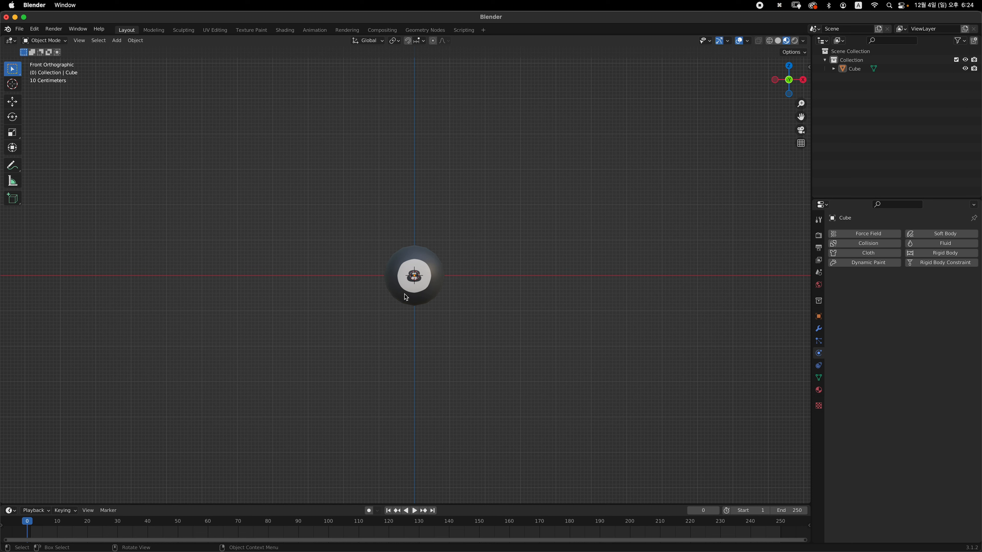
- Add a Force type force field at the centre of the 8-ball
{"action": "key", "text": "shift+a"}
{"action": "mouse_move", "coordinate": [469, 232]}
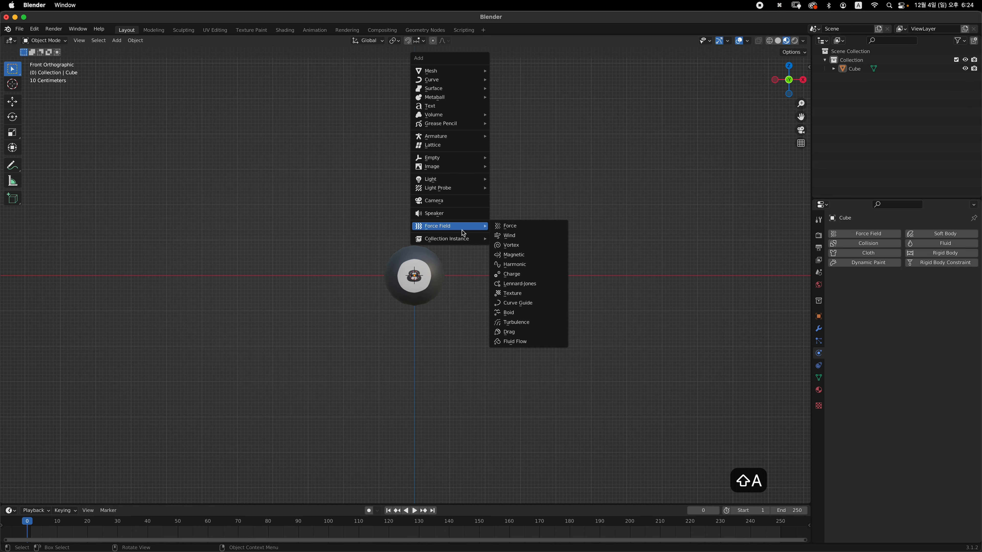
{"action": "left_click", "coordinate": [517, 227]}
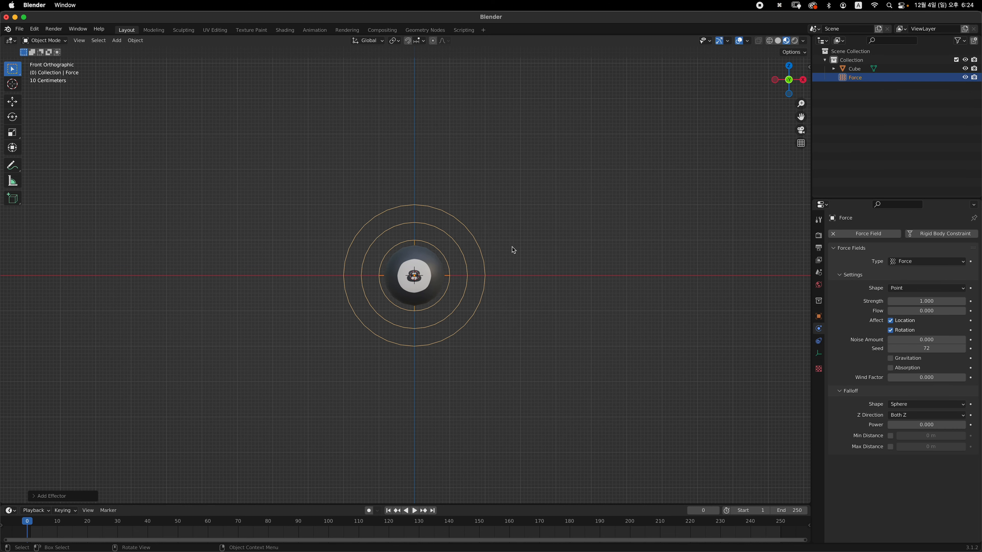
{"action": "scroll", "coordinate": [584, 271], "scroll_direction": "left", "scroll_amount": 3, "text": "shift"}
{"action": "scroll", "coordinate": [545, 254], "scroll_direction": "up", "scroll_amount": 2, "text": "ctrl"}
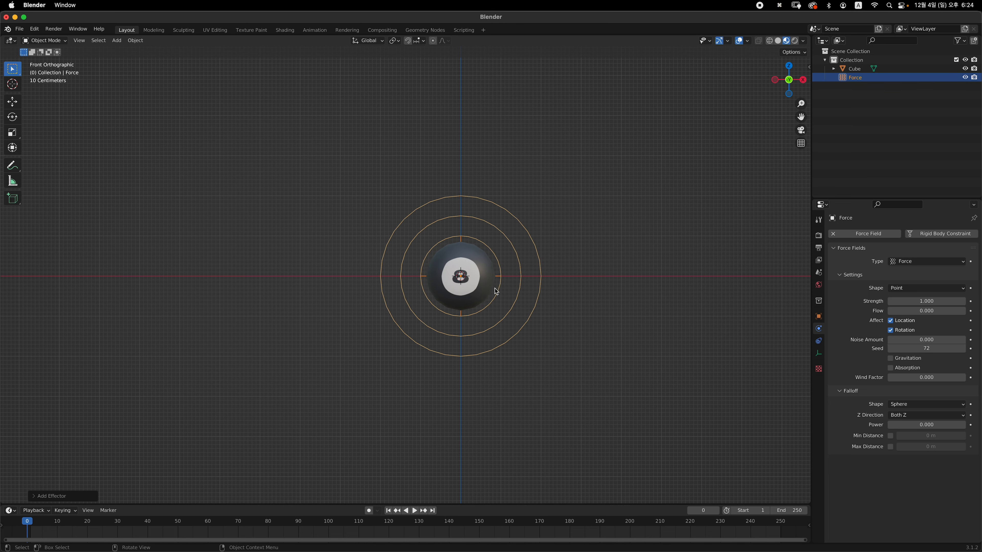
{"action": "scroll", "coordinate": [511, 306], "scroll_direction": "right", "scroll_amount": 2, "text": "shift"}
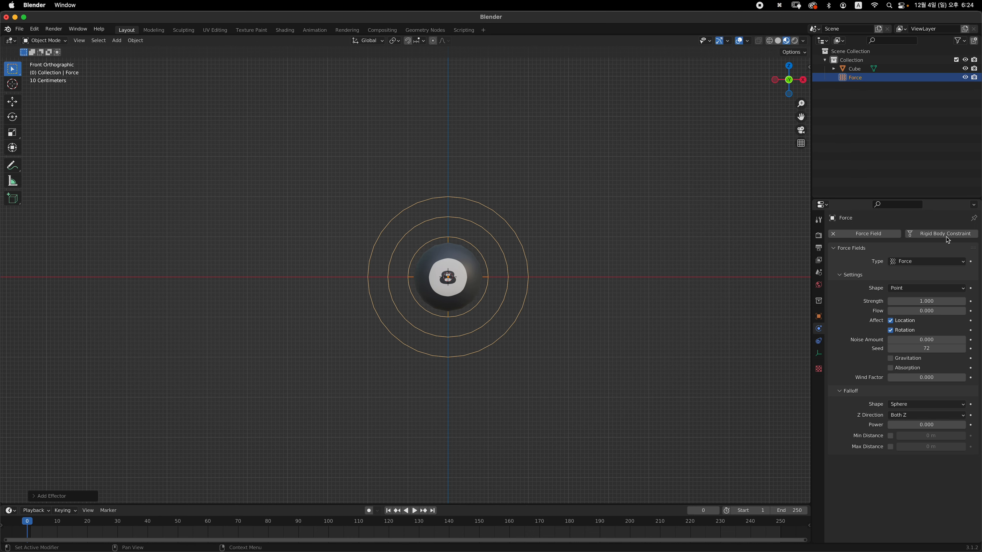
- Set the force field's strength to -300, then test-play the animation and rewind to frame 0
{"action": "left_click", "coordinate": [936, 300]}
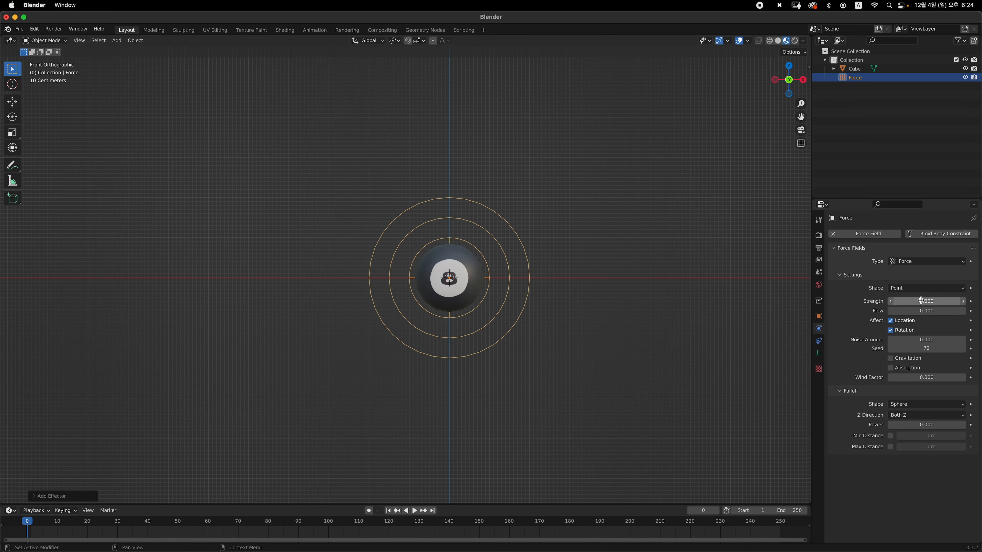
{"action": "type", "text": "-300"}
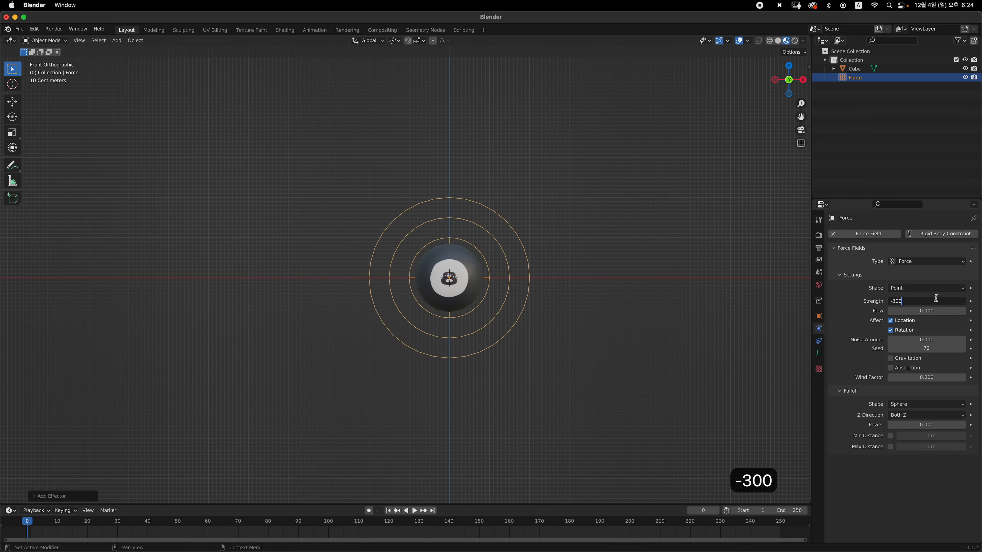
{"action": "key", "text": "Return"}
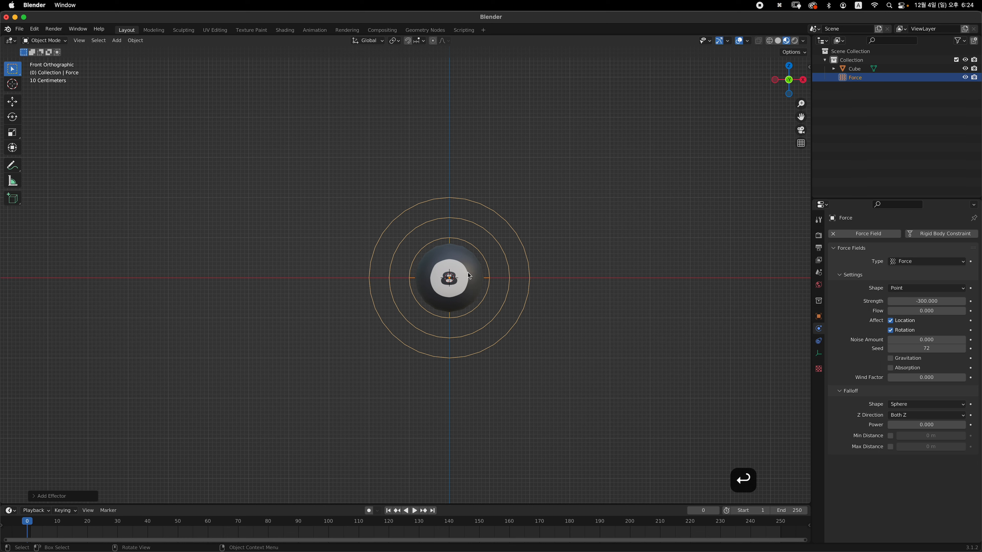
{"action": "key", "text": "space"}
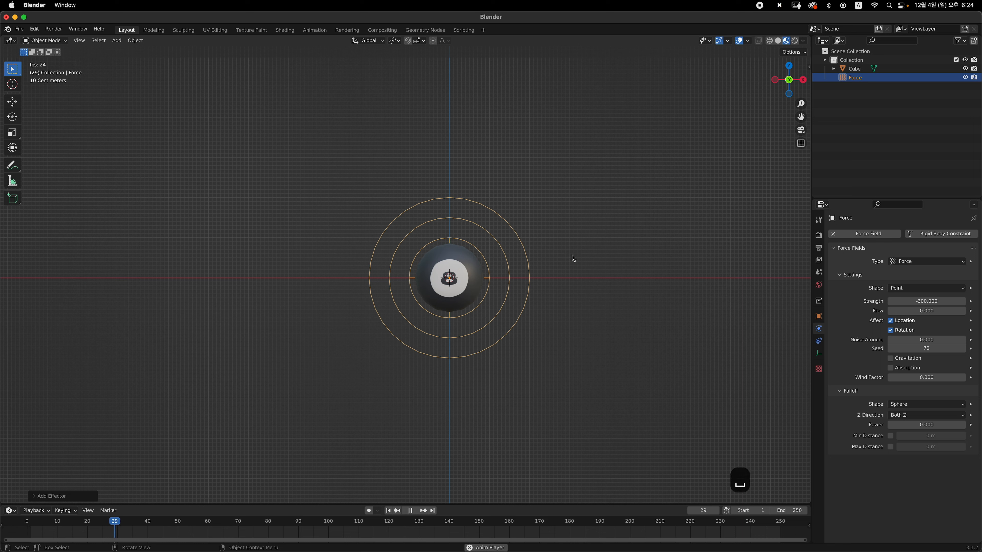
{"action": "key", "text": "space"}
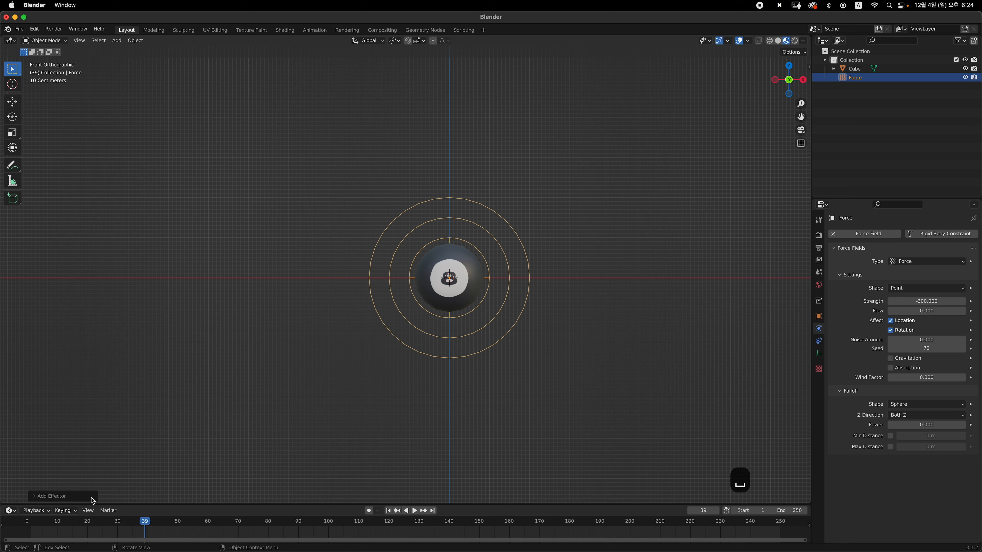
{"action": "left_click_drag", "start_coordinate": [54, 522], "coordinate": [26, 522]}
- Select the 8-ball and give it Cloth physics
{"action": "left_click", "coordinate": [463, 286]}
{"action": "middle_click_drag", "start_coordinate": [586, 291], "coordinate": [581, 316], "text": "shift"}
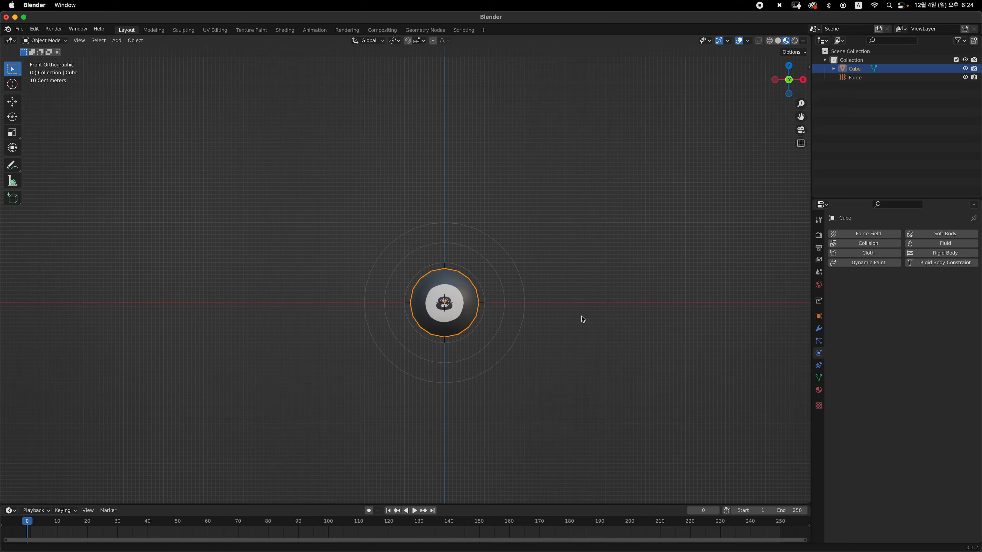
{"action": "scroll", "coordinate": [572, 302], "scroll_direction": "up", "scroll_amount": 2}
{"action": "middle_click_drag", "start_coordinate": [559, 285], "coordinate": [520, 283], "text": "shift"}
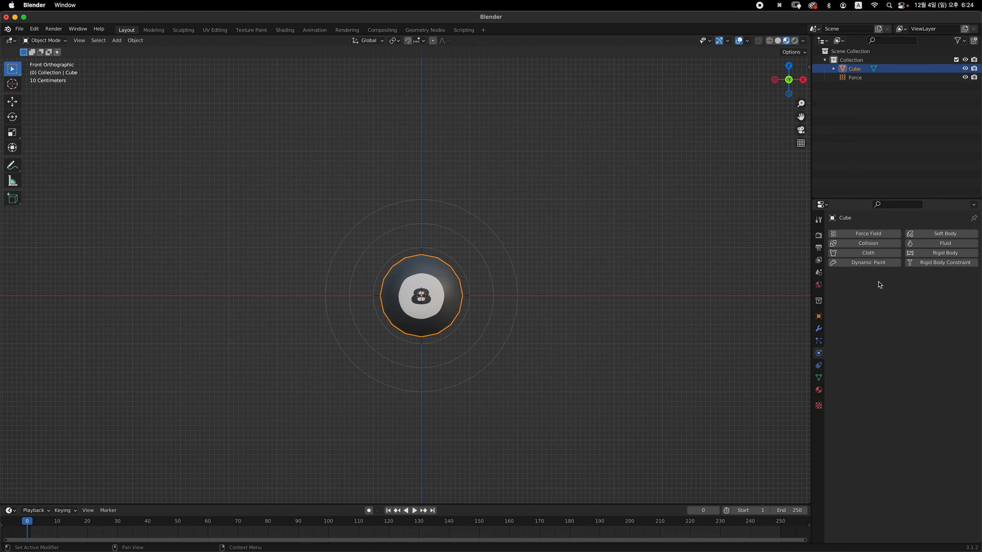
{"action": "left_click", "coordinate": [883, 256]}
{"action": "scroll", "coordinate": [640, 292], "scroll_direction": "down", "scroll_amount": 3, "text": "shift"}
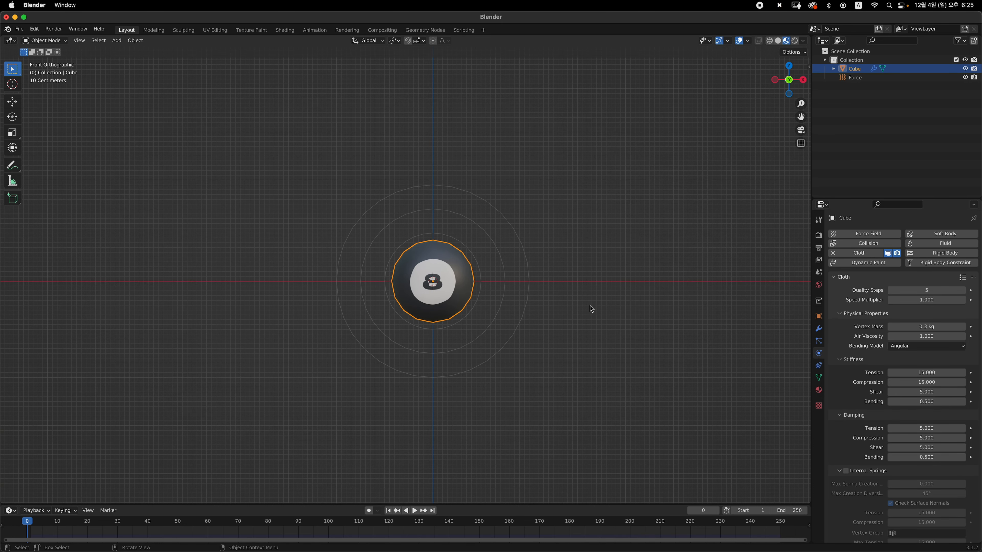
- Move the 8-ball up and left, outside the force field's circles, then preview the simulation and rewind to frame 0
{"action": "key", "text": "g"}
{"action": "left_click", "coordinate": [445, 219]}
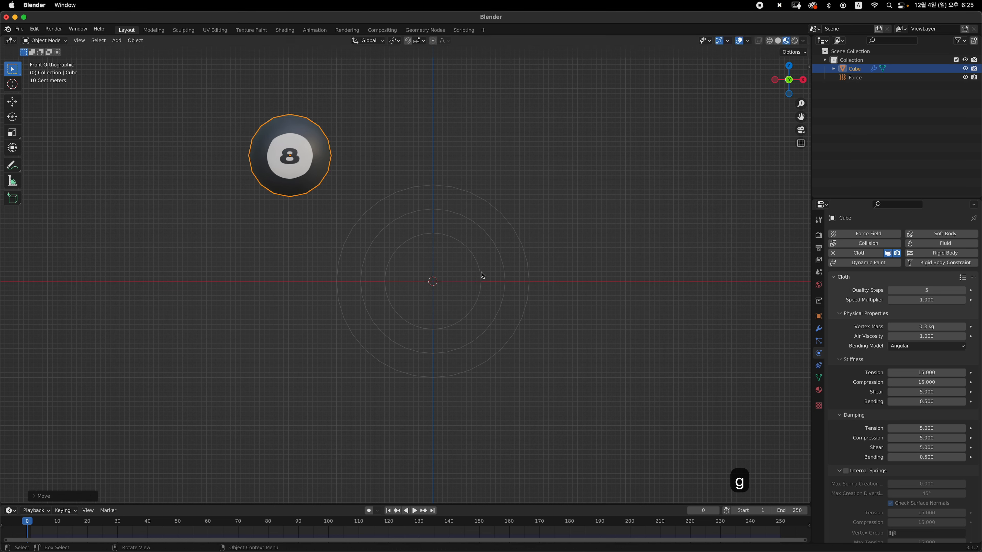
{"action": "key", "text": "space"}
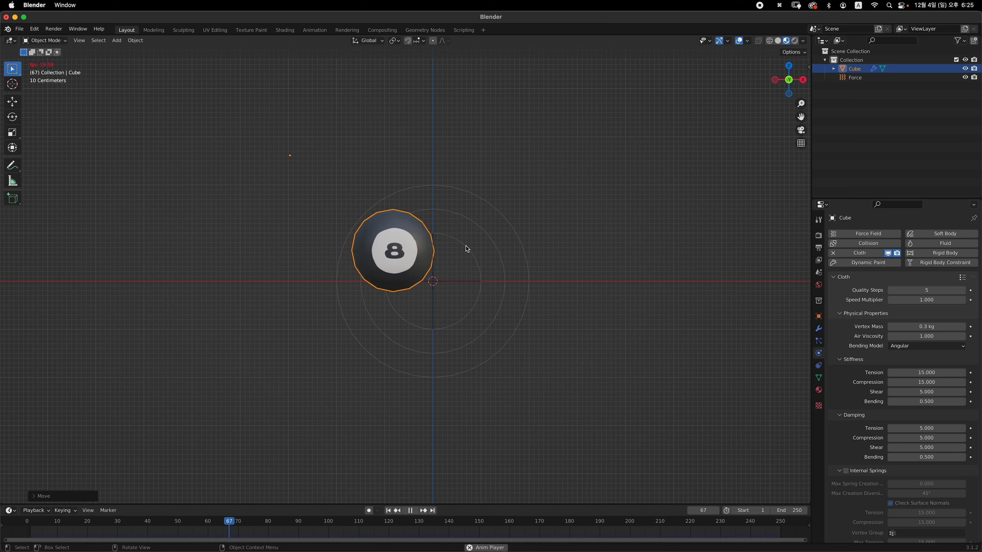
{"action": "key", "text": "space"}
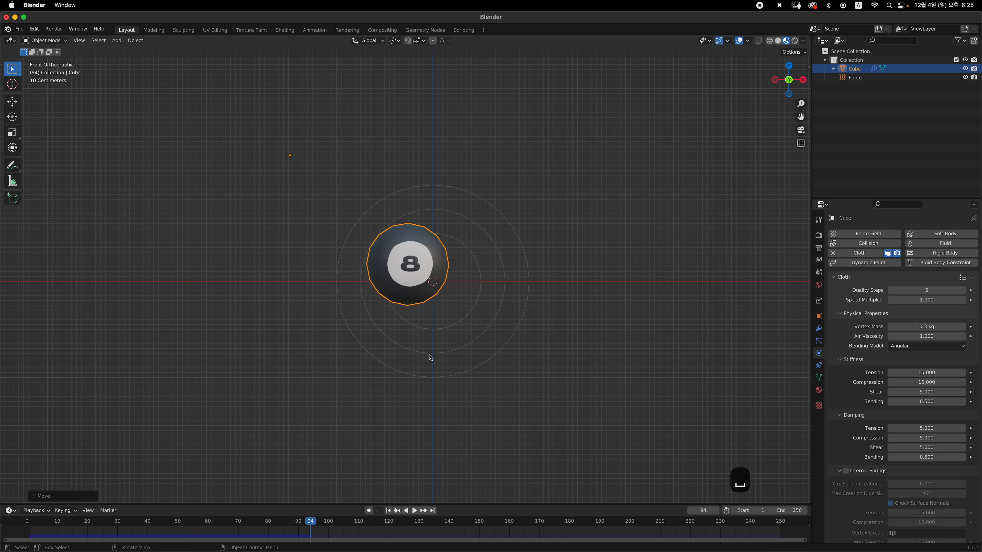
{"action": "left_click", "coordinate": [5, 518]}
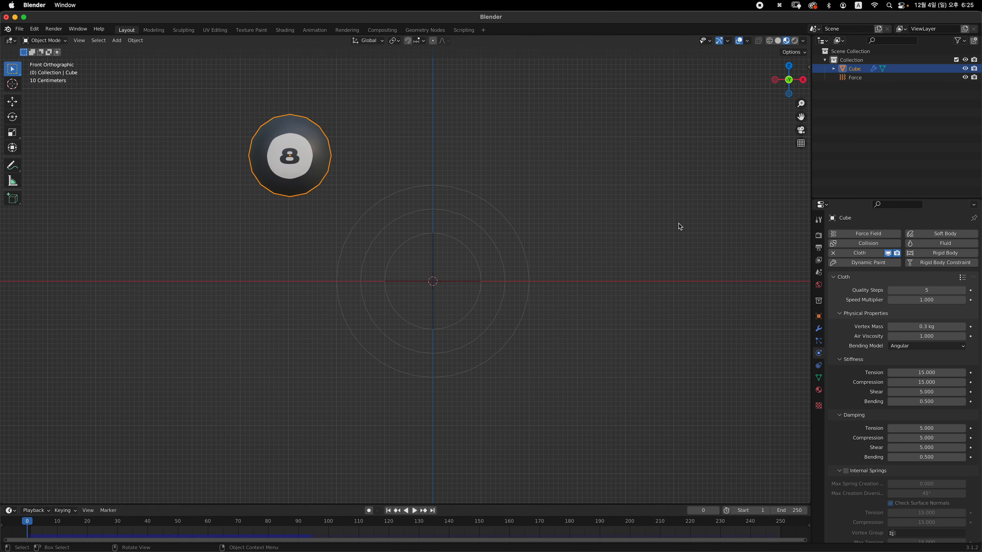
- Duplicate the 8-ball about 6 m along X and -5 m along Z, opposite the force field, and preview both balls
{"action": "key", "text": "shift+d"}
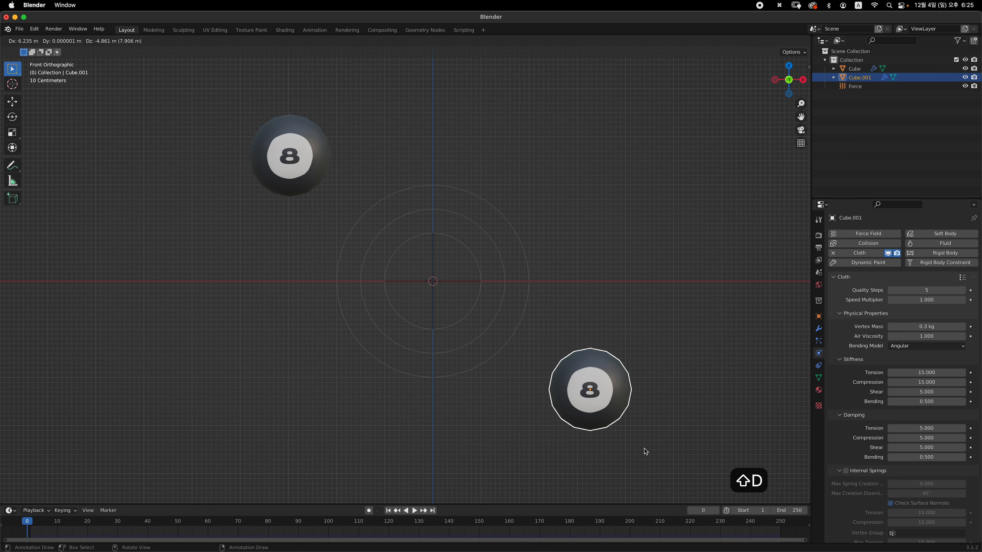
{"action": "left_click", "coordinate": [645, 448]}
{"action": "key", "text": "space"}
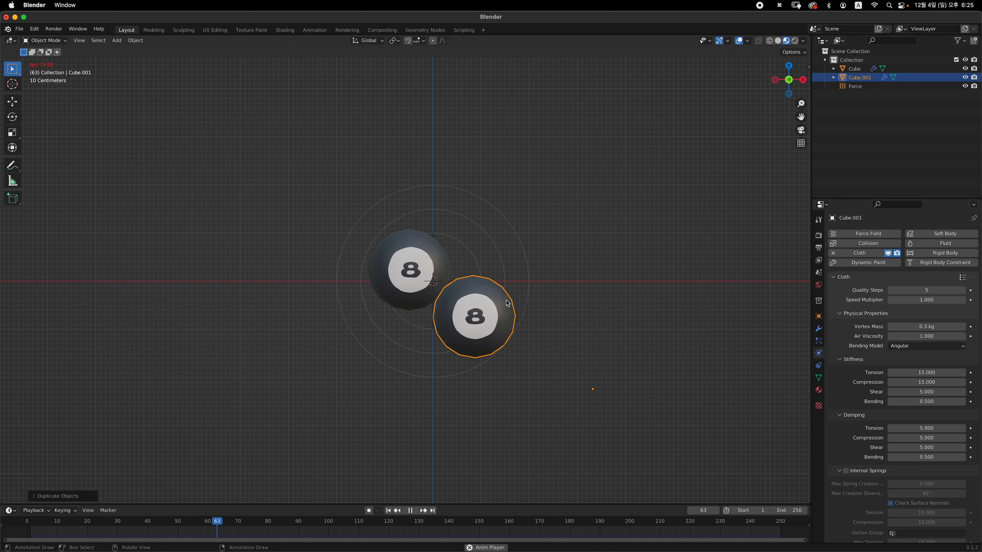
{"action": "key", "text": "space"}
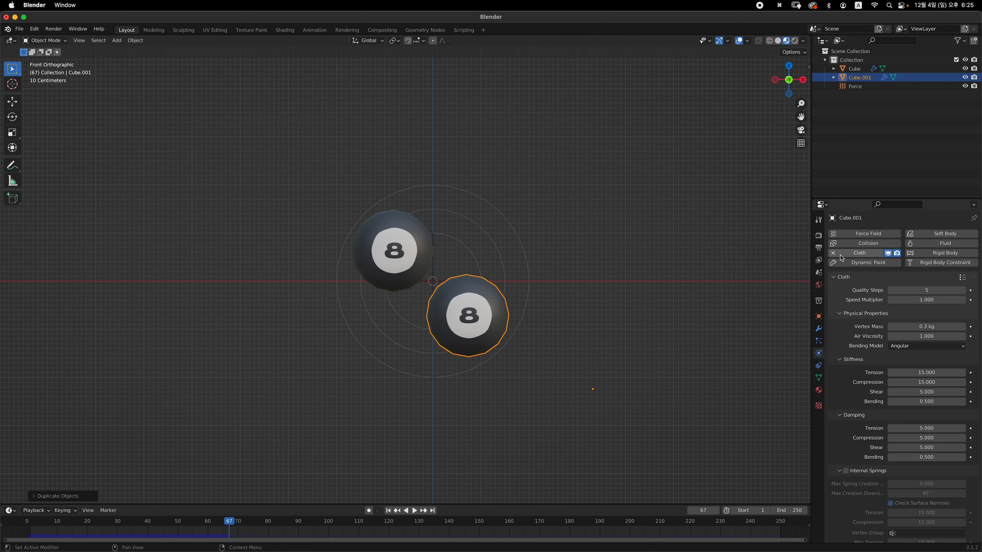
- Add Collision physics to both 8-balls and rewind the animation to frame 0
{"action": "left_click", "coordinate": [856, 246]}
{"action": "left_click", "coordinate": [421, 261]}
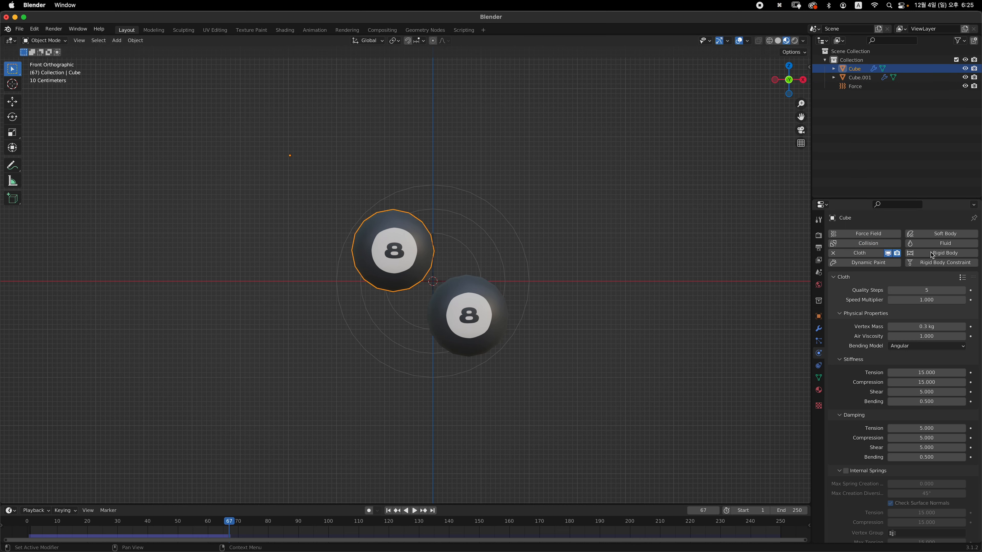
{"action": "left_click_drag", "start_coordinate": [45, 522], "coordinate": [26, 523]}
{"action": "middle_click_drag", "start_coordinate": [627, 301], "coordinate": [627, 302], "text": "shift"}
{"action": "scroll", "coordinate": [627, 304], "scroll_direction": "up", "scroll_amount": 3}
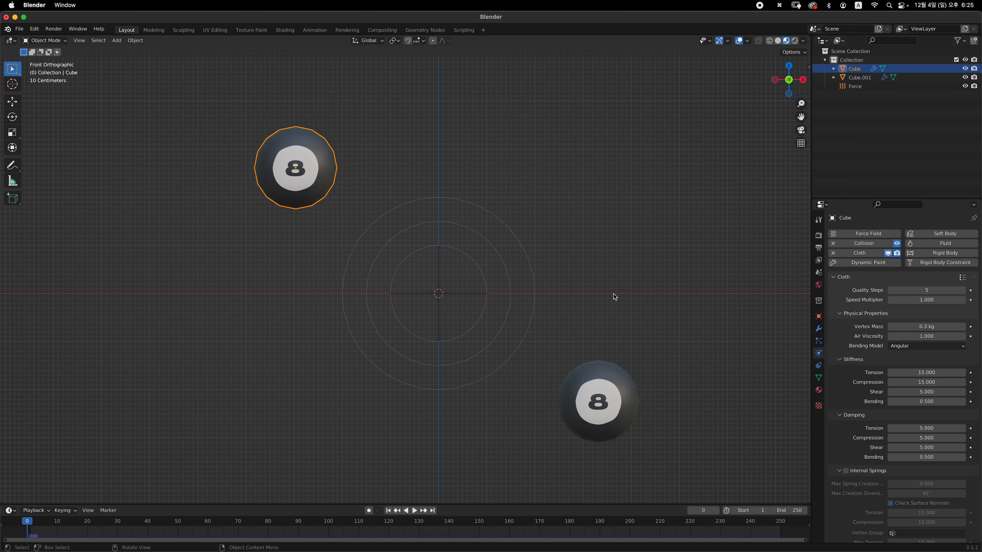
- Play the simulation to examine how the two balls collide, then rewind to frame 0
{"action": "key", "text": "space"}
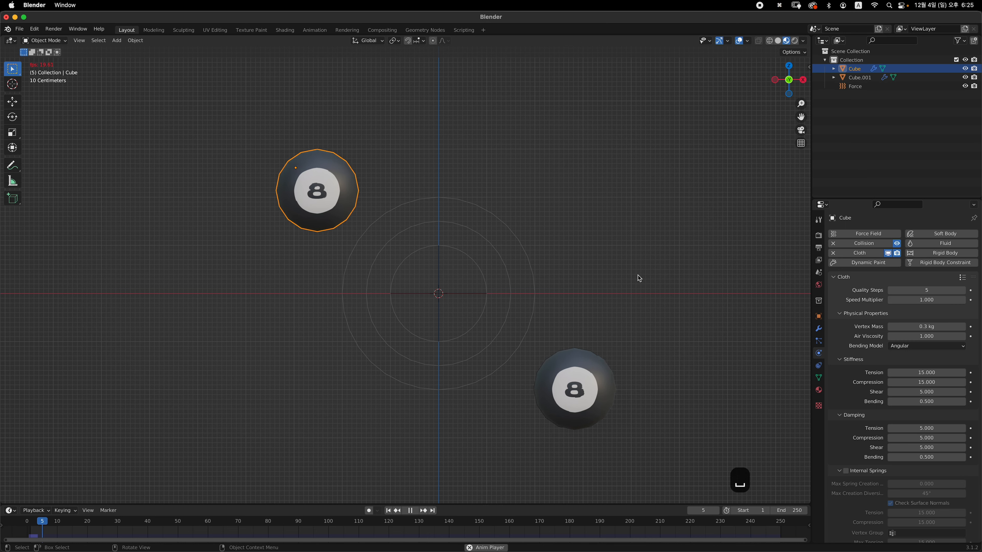
{"action": "key", "text": "space"}
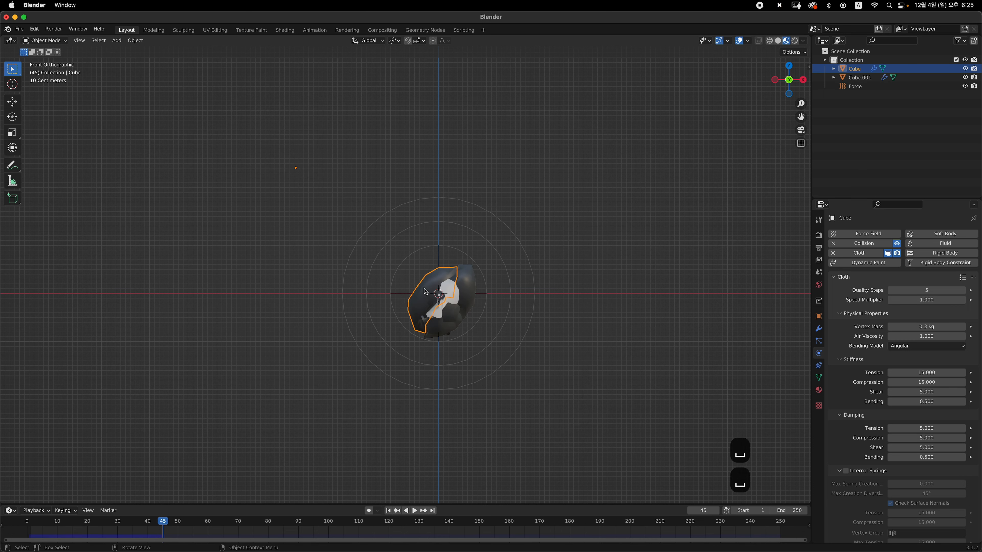
{"action": "middle_click_drag", "start_coordinate": [481, 326], "coordinate": [498, 310], "text": "shift"}
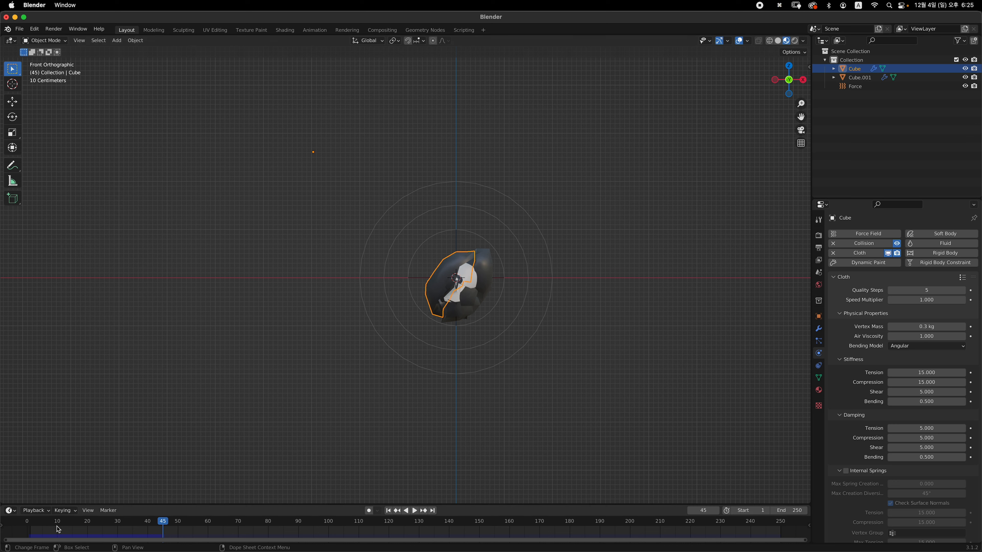
{"action": "left_click_drag", "start_coordinate": [58, 522], "coordinate": [27, 522]}
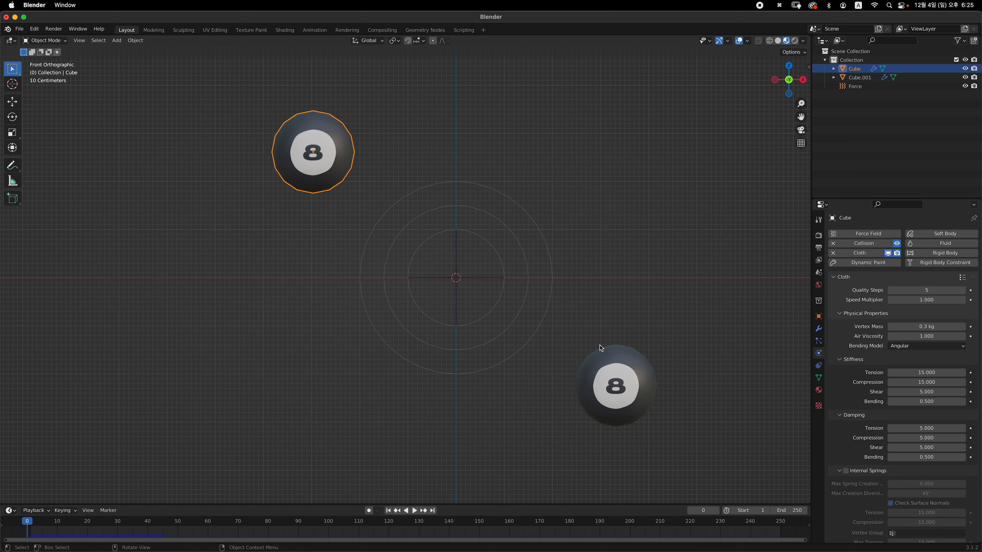
{"action": "middle_click_drag", "start_coordinate": [496, 308], "coordinate": [493, 320], "text": "shift"}
- Enable Internal Springs in the original ball's cloth settings with a max spring creation length of 1
{"action": "scroll", "coordinate": [870, 329], "scroll_direction": "down", "scroll_amount": 8}
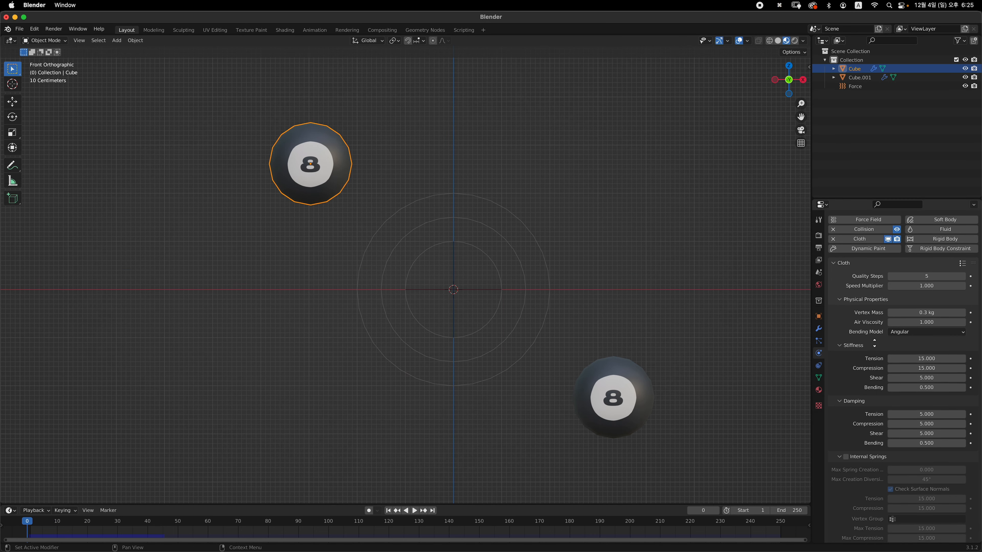
{"action": "scroll", "coordinate": [876, 332], "scroll_direction": "down", "scroll_amount": 2}
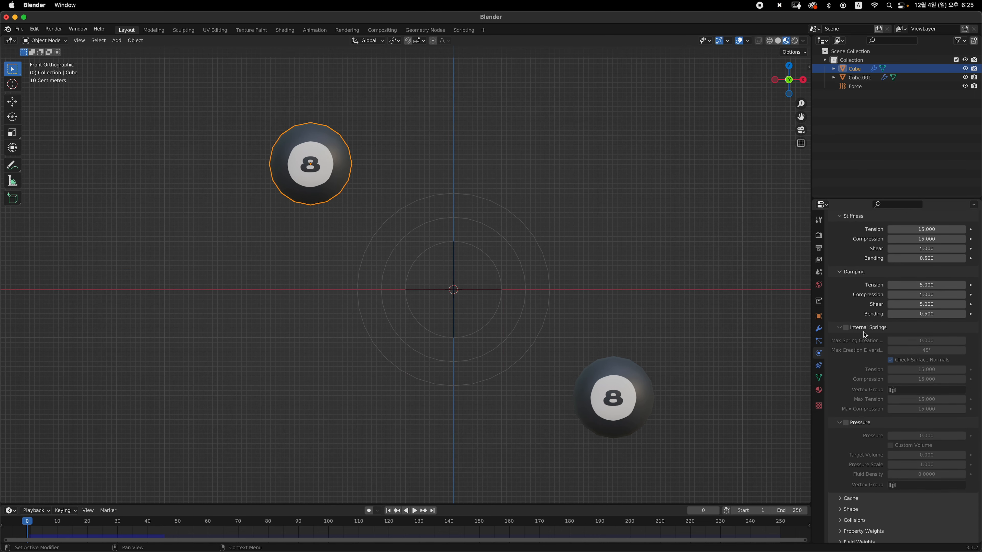
{"action": "left_click", "coordinate": [846, 328]}
{"action": "left_click", "coordinate": [922, 341]}
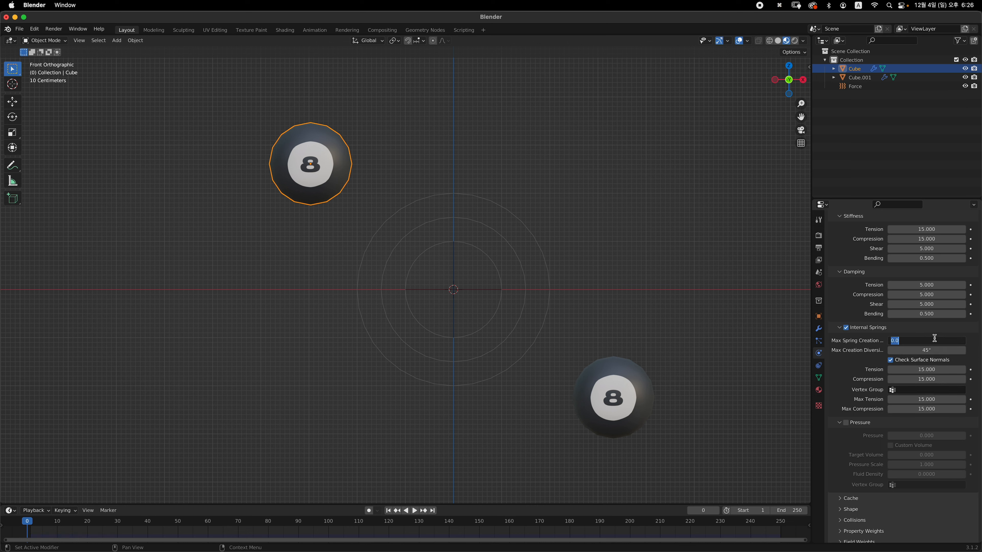
{"action": "type", "text": "1"}
{"action": "key", "text": "Return"}
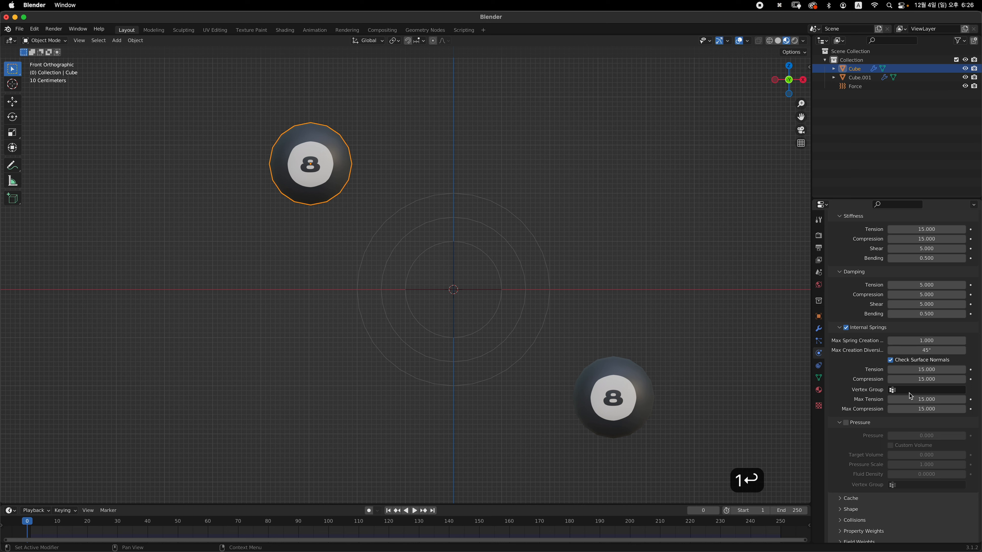
- Enable cloth Pressure on the original ball and set the pressure to 2
{"action": "scroll", "coordinate": [852, 378], "scroll_direction": "down", "scroll_amount": 3}
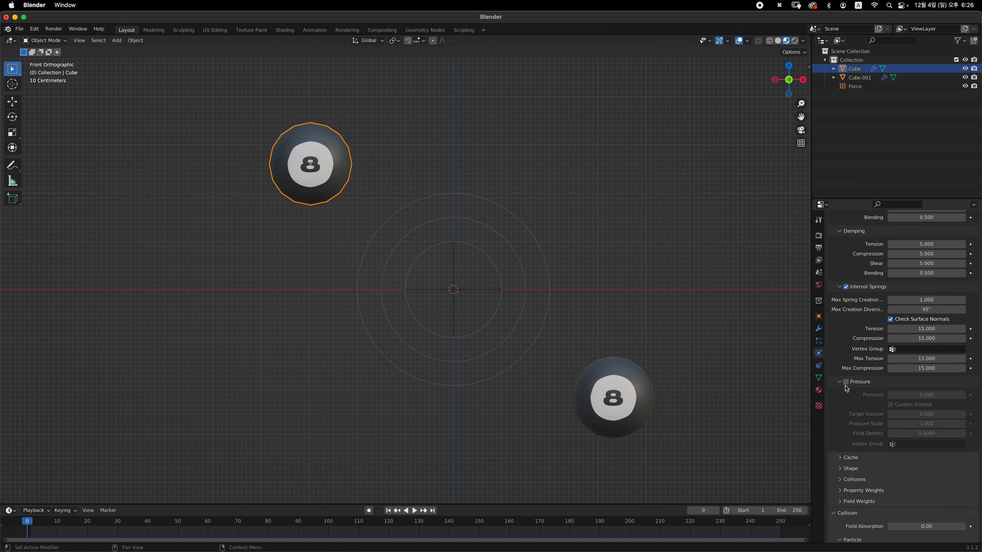
{"action": "left_click", "coordinate": [846, 382]}
{"action": "left_click", "coordinate": [928, 395]}
{"action": "type", "text": "2"}
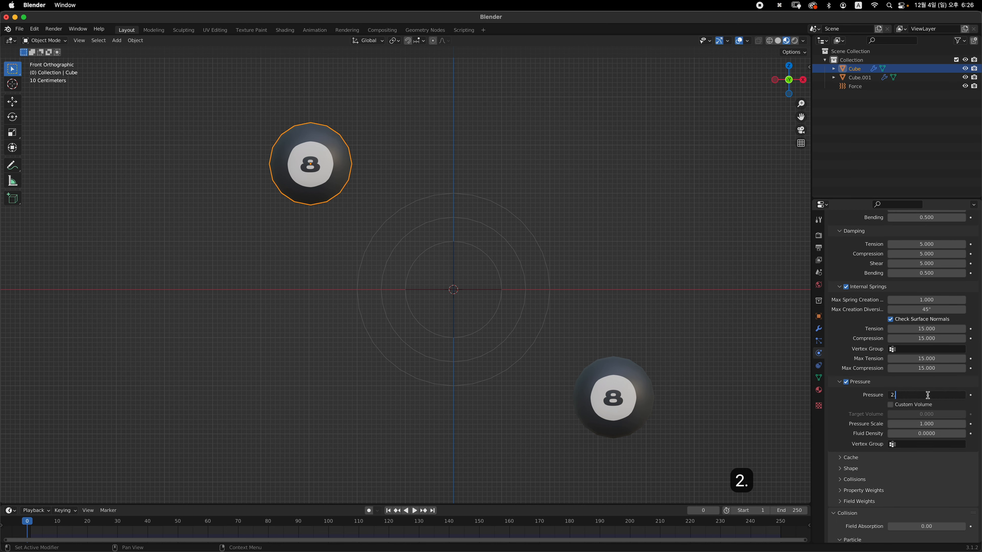
{"action": "type", "text": "."}
{"action": "key", "text": "BackSpace"}
{"action": "key", "text": "Return"}
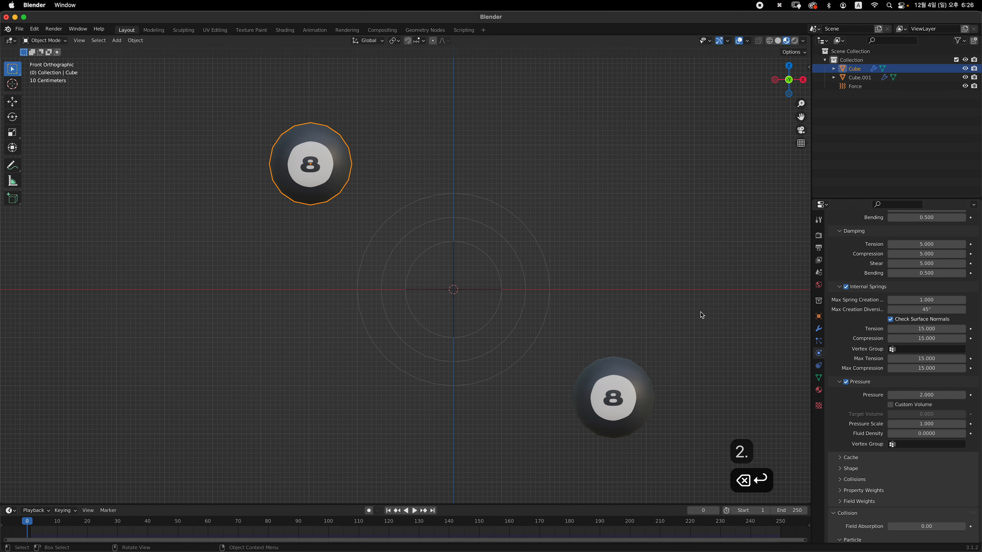
- Select the duplicated ball and enable its cloth Internal Springs with a max spring creation length of 1
{"action": "left_click", "coordinate": [681, 326]}
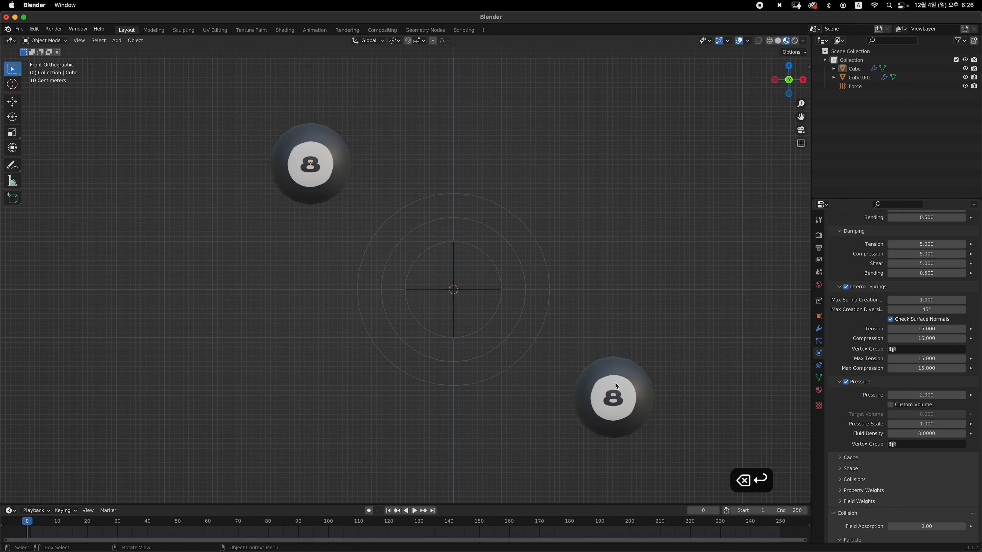
{"action": "left_click", "coordinate": [646, 378]}
{"action": "left_click", "coordinate": [846, 288]}
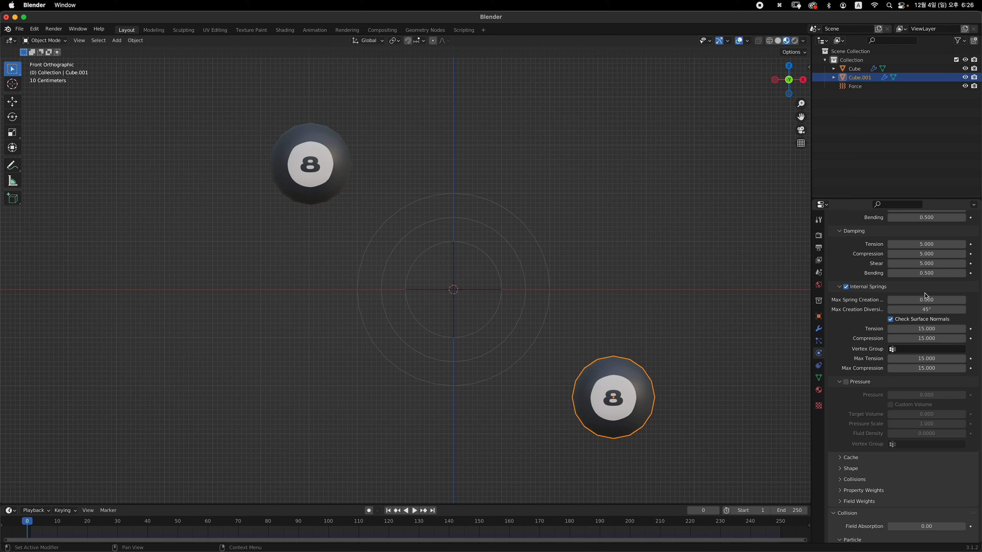
{"action": "left_click", "coordinate": [920, 300]}
{"action": "type", "text": "1"}
{"action": "key", "text": "Return"}
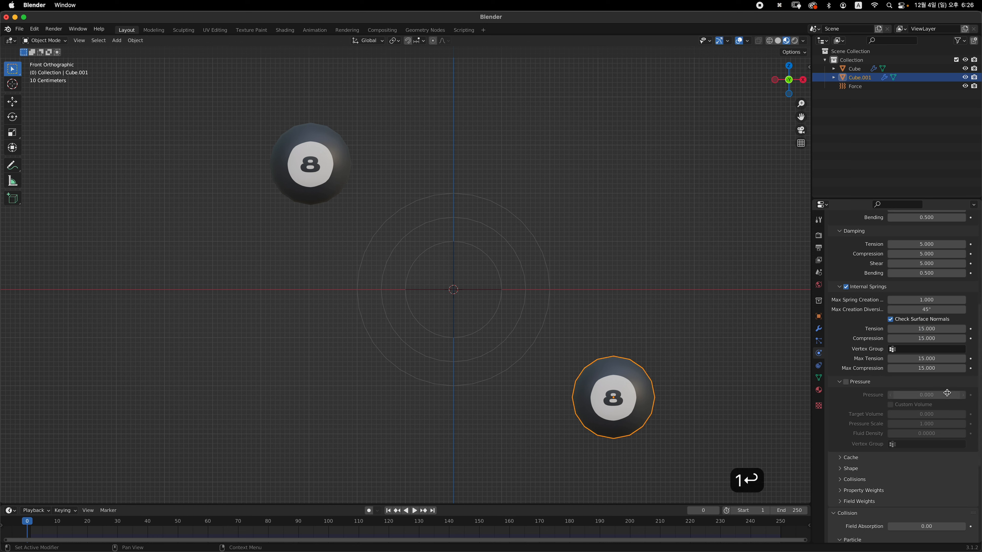
- Enable cloth Pressure on the duplicated ball and set the pressure to 2
{"action": "left_click", "coordinate": [847, 383]}
{"action": "left_click", "coordinate": [924, 393]}
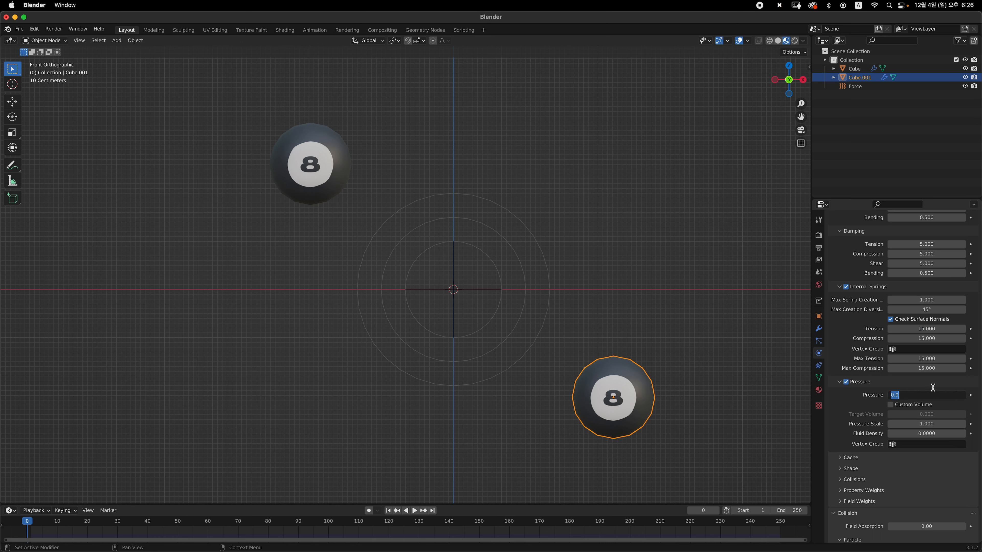
{"action": "type", "text": "2"}
{"action": "key", "text": "Return"}
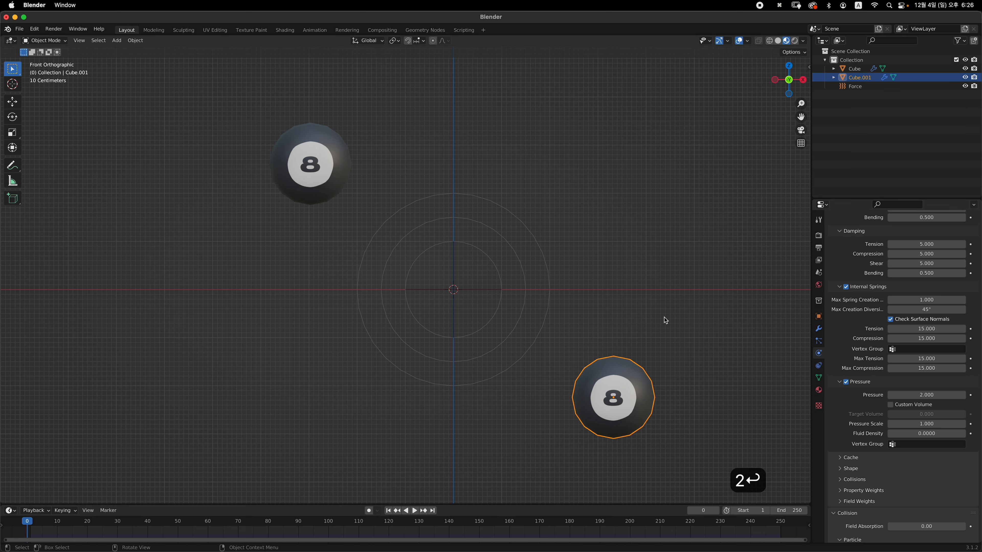
- Play the simulation, inspect the contact between the two balls from several angles, and rewind to frame 0
{"action": "key", "text": "space"}
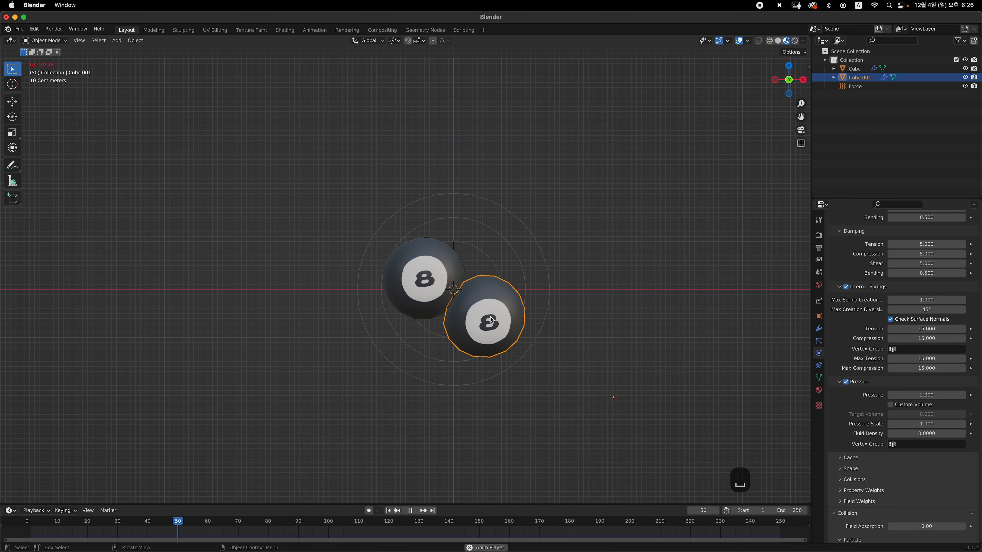
{"action": "key", "text": "space"}
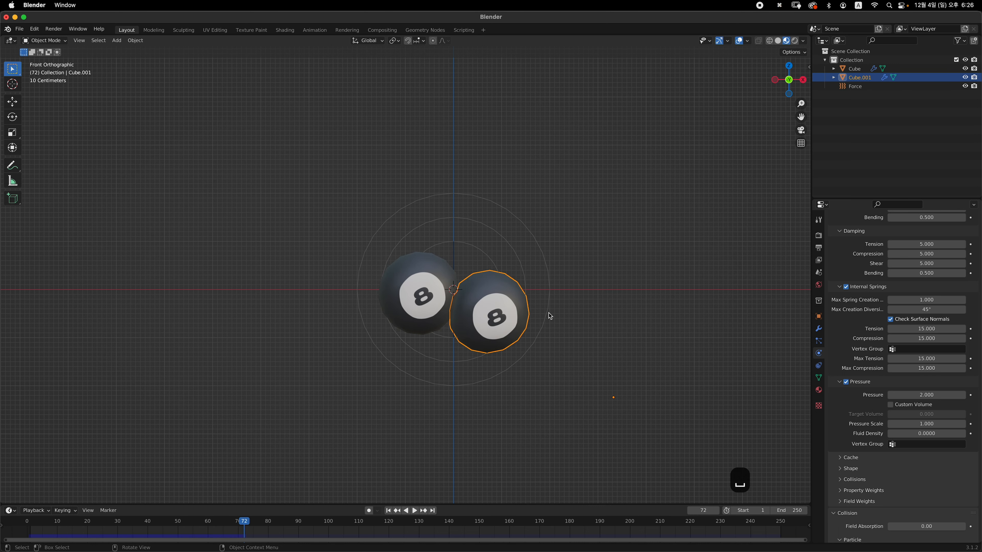
{"action": "middle_click_drag", "start_coordinate": [550, 316], "coordinate": [374, 302]}
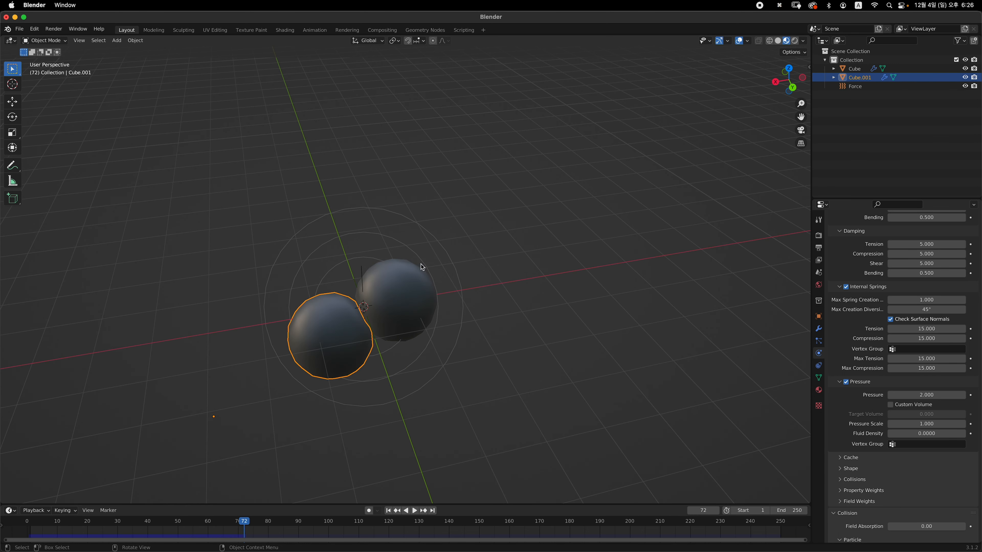
{"action": "middle_click_drag", "start_coordinate": [420, 264], "coordinate": [340, 279]}
{"action": "key", "text": "grave"}
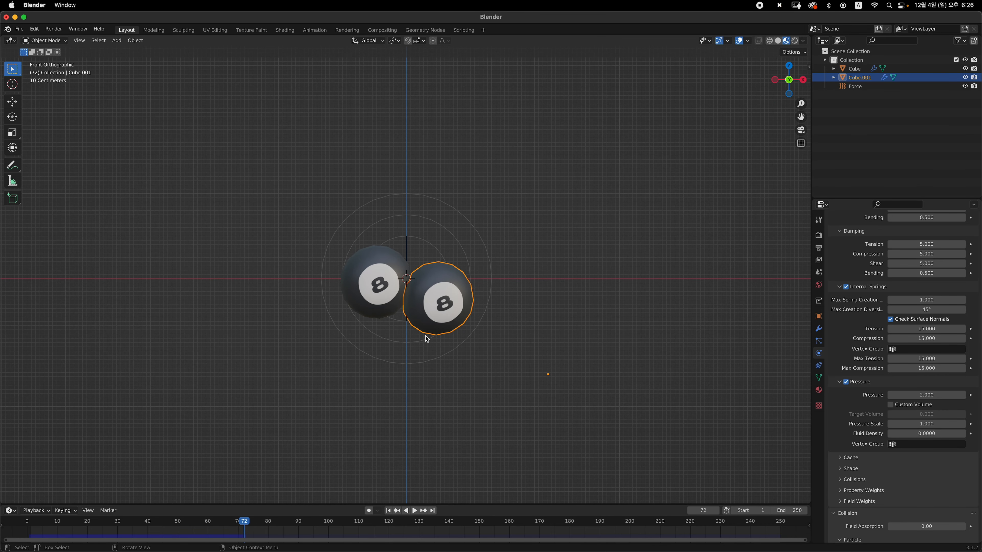
{"action": "left_click_drag", "start_coordinate": [85, 524], "coordinate": [27, 523]}
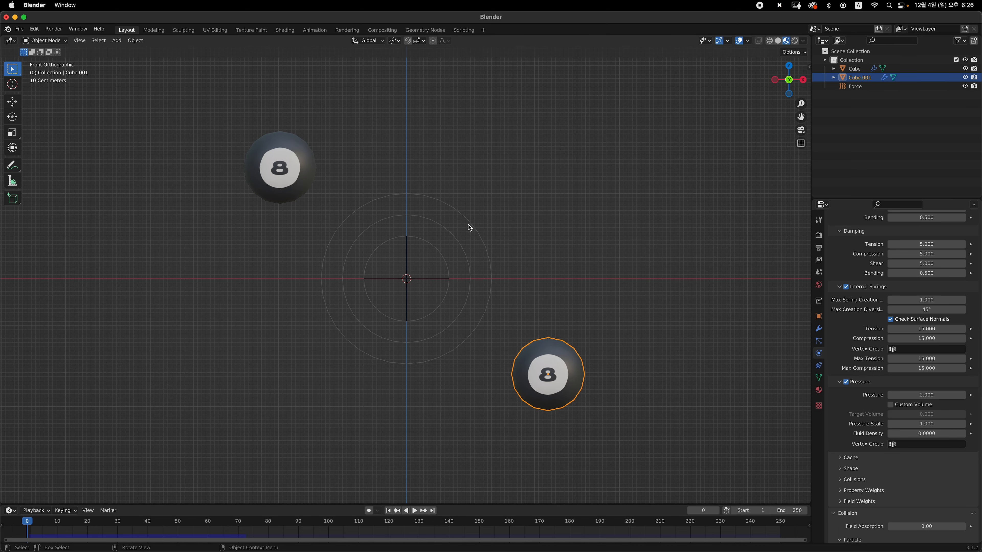
- Duplicate the original ball, place the copy above and right of the force field, and scale it down
{"action": "middle_click_drag", "start_coordinate": [447, 281], "coordinate": [428, 350]}
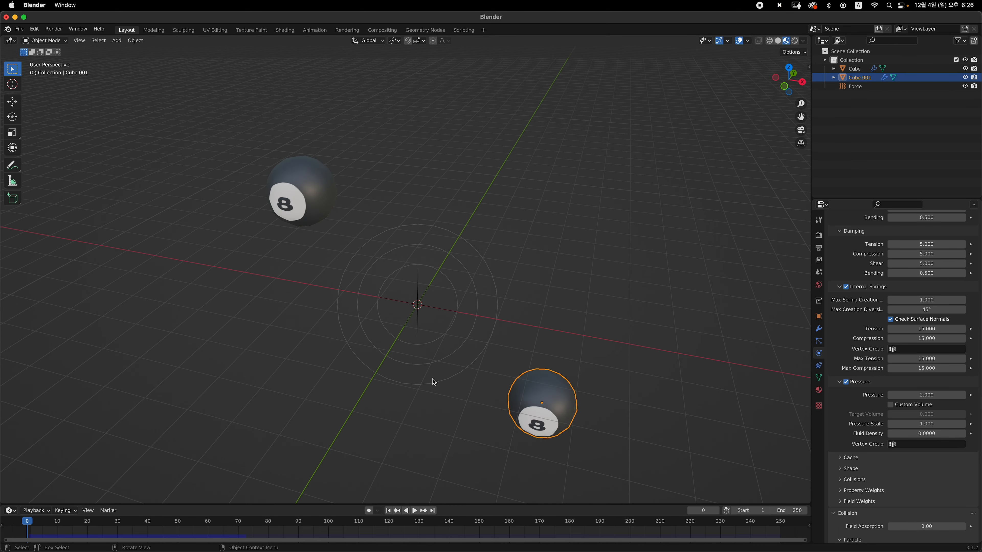
{"action": "key", "text": "KP_7"}
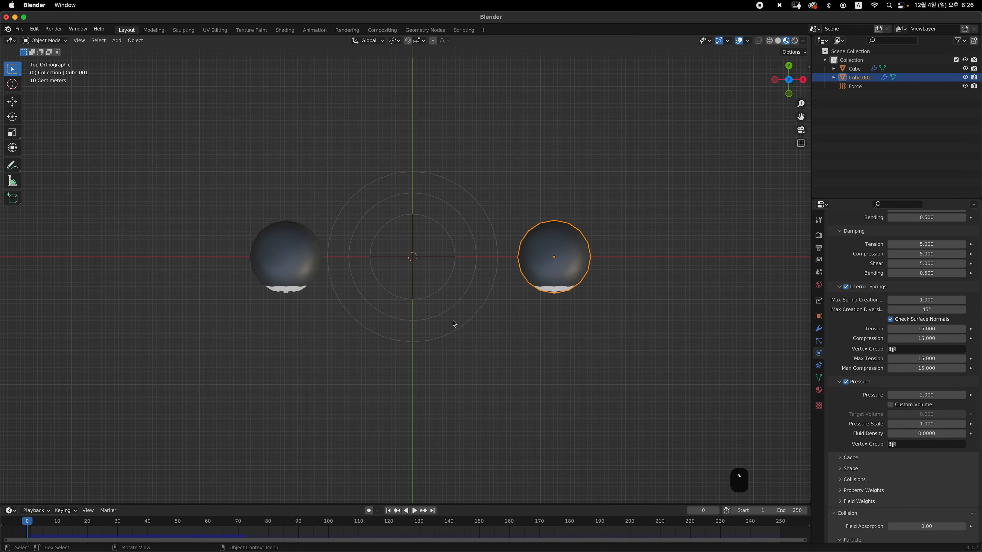
{"action": "left_click", "coordinate": [301, 269]}
{"action": "key", "text": "grave"}
{"action": "left_click", "coordinate": [254, 217]}
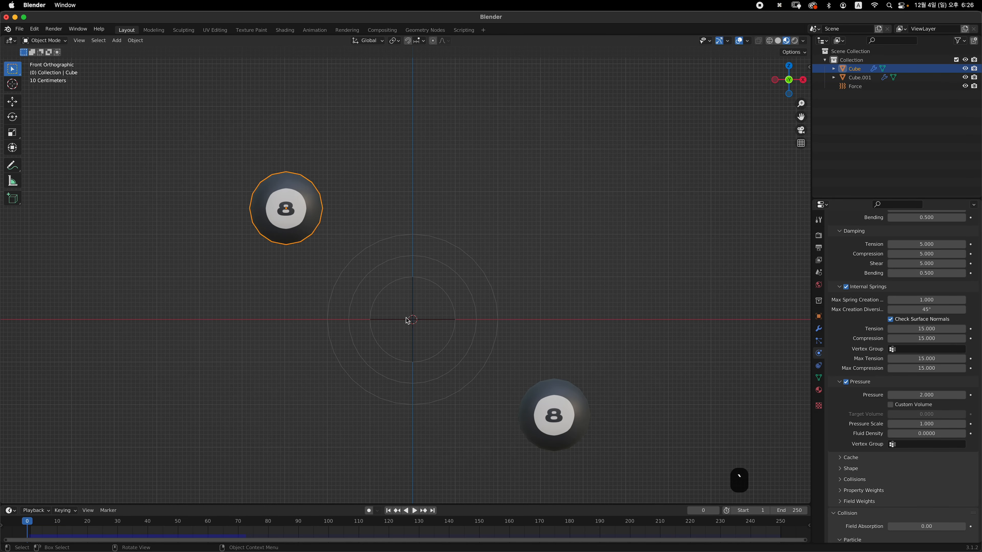
{"action": "key", "text": "shift+d"}
{"action": "left_click", "coordinate": [669, 305]}
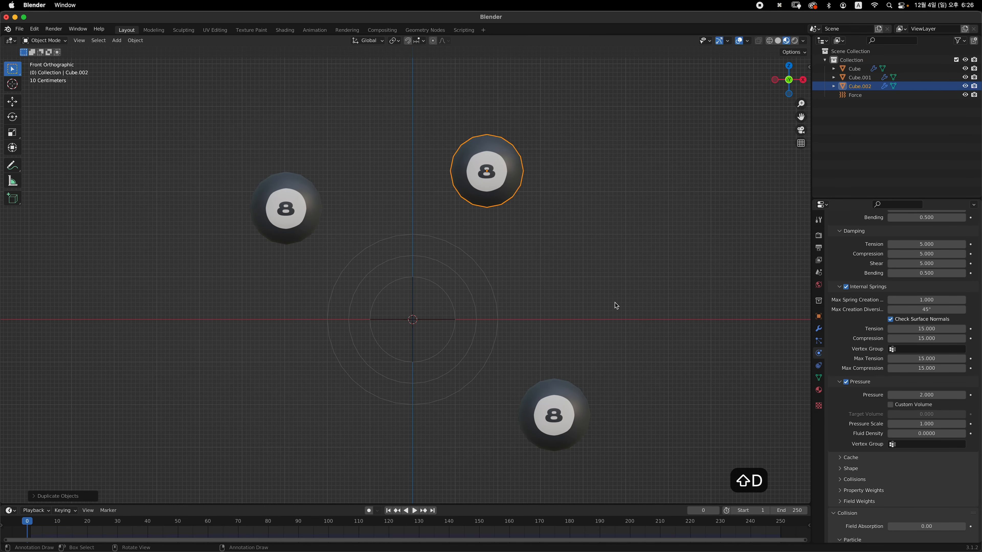
{"action": "key", "text": "s"}
{"action": "left_click", "coordinate": [549, 290]}
- Duplicate the lower-right ball, place the copy below and left of the force field, and enlarge it
{"action": "left_click", "coordinate": [566, 413]}
{"action": "key", "text": "shift+d"}
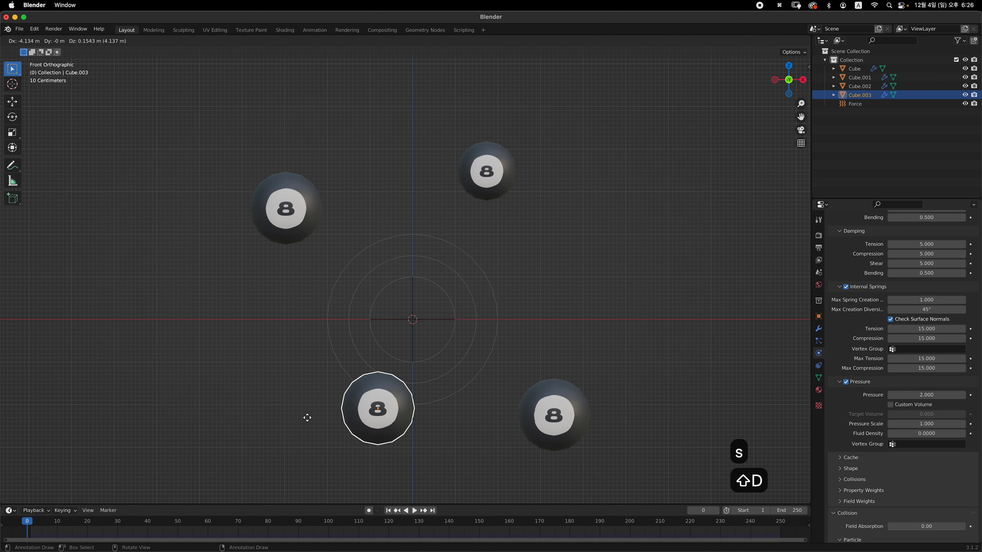
{"action": "left_click", "coordinate": [208, 350]}
{"action": "key", "text": "s"}
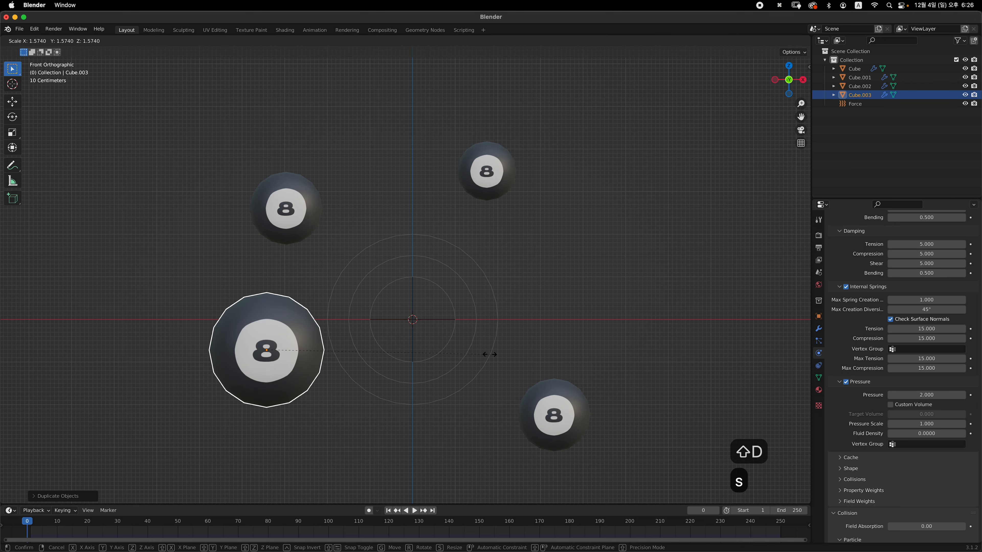
{"action": "left_click", "coordinate": [449, 364]}
{"action": "key", "text": "g"}
{"action": "left_click", "coordinate": [482, 416]}
- In top view, move the small ball behind the force field and the original ball in front of it
{"action": "key", "text": "grave"}
{"action": "left_click", "coordinate": [532, 228]}
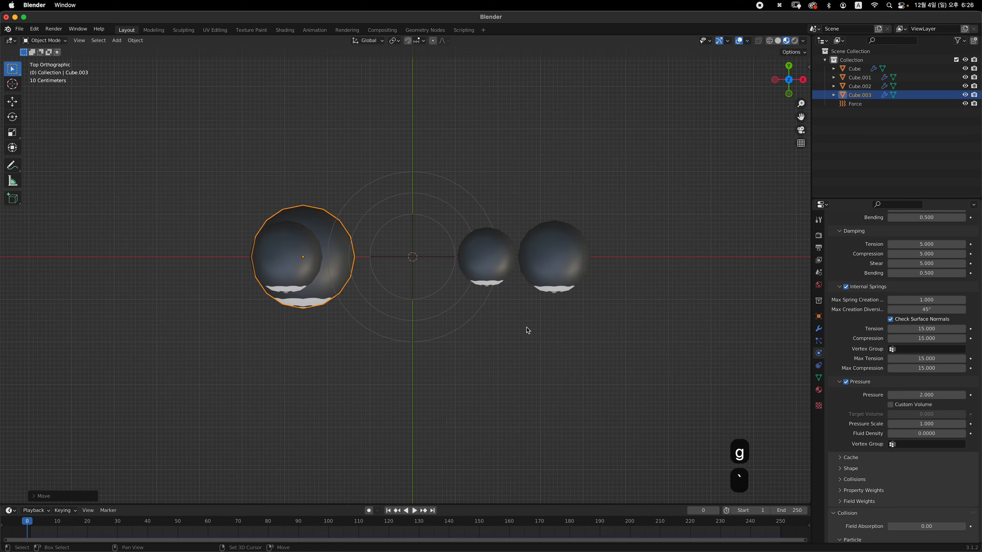
{"action": "middle_click_drag", "start_coordinate": [526, 328], "coordinate": [511, 364], "text": "shift"}
{"action": "left_click", "coordinate": [484, 289]}
{"action": "key", "text": "g"}
{"action": "left_click", "coordinate": [491, 287]}
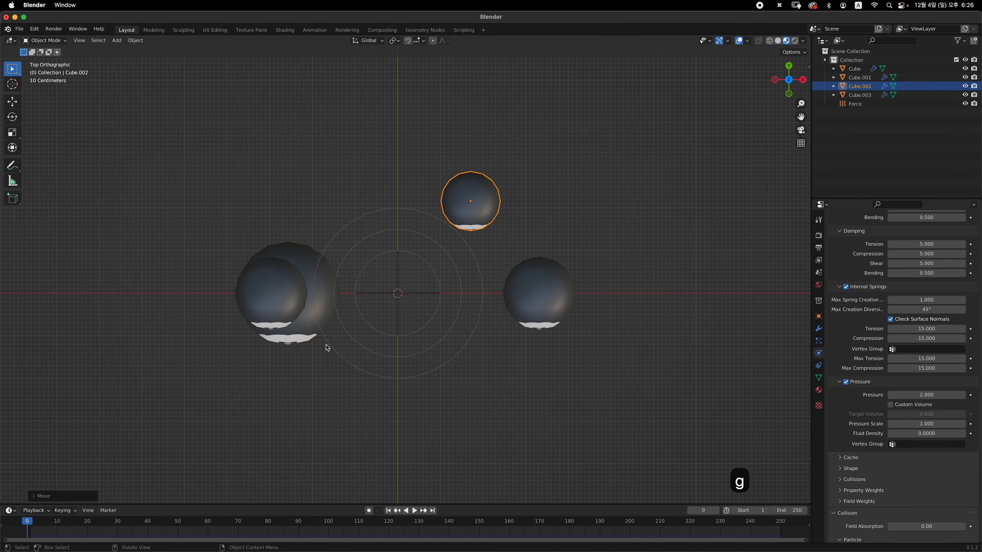
{"action": "left_click", "coordinate": [272, 301]}
{"action": "key", "text": "g"}
{"action": "left_click", "coordinate": [388, 490]}
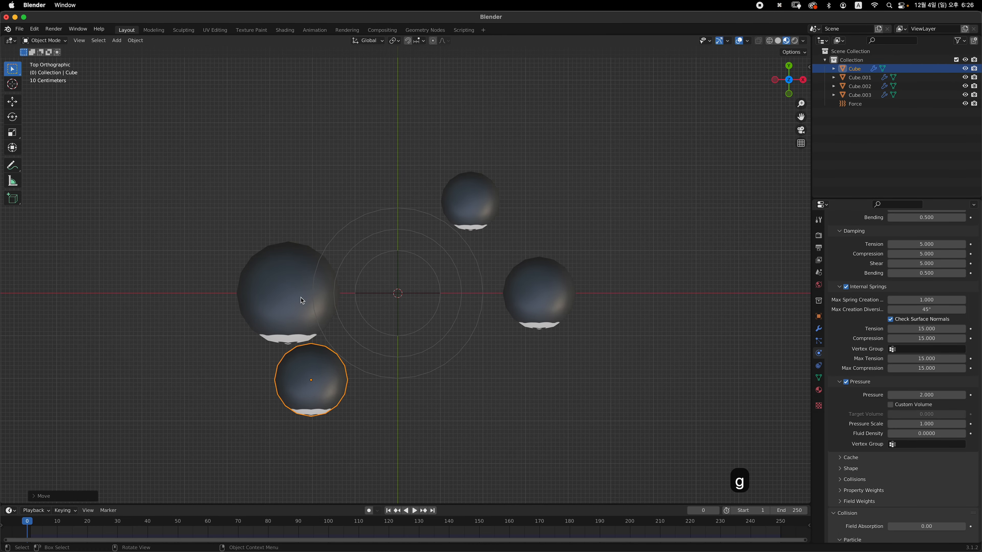
- Move the largest ball behind the force field and the second ball slightly forward in top view
{"action": "left_click", "coordinate": [300, 298]}
{"action": "key", "text": "g"}
{"action": "left_click", "coordinate": [359, 271]}
{"action": "left_click", "coordinate": [556, 331]}
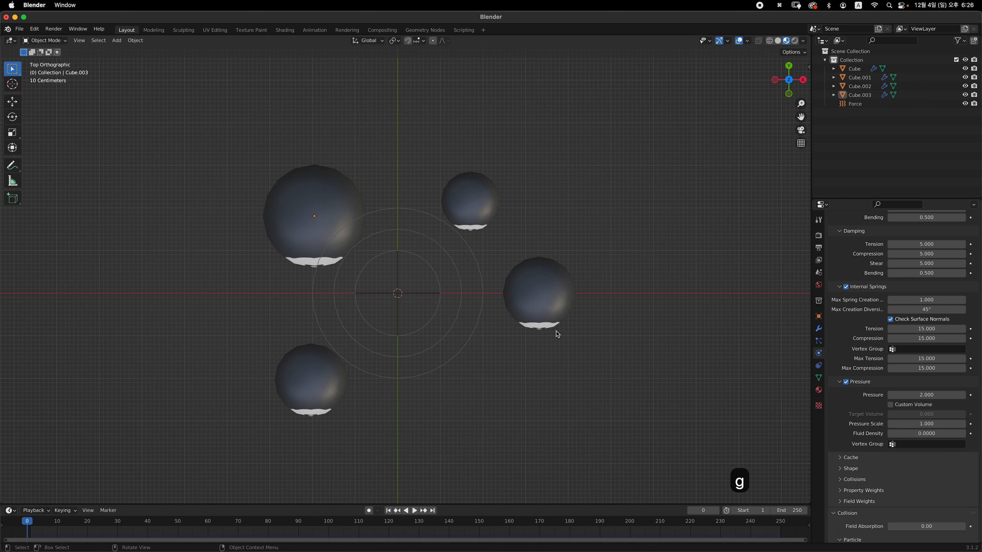
{"action": "left_click", "coordinate": [559, 323]}
{"action": "key", "text": "g"}
{"action": "left_click", "coordinate": [566, 365]}
{"action": "key", "text": "grave"}
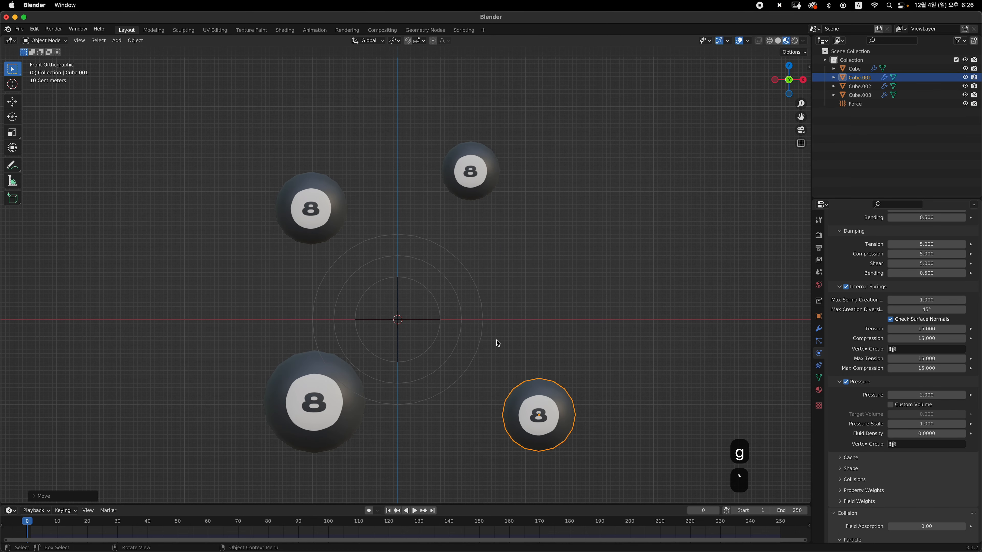
- In front view, move the largest ball farther down and left from the force field
{"action": "left_click", "coordinate": [330, 400]}
{"action": "key", "text": "g"}
{"action": "left_click", "coordinate": [318, 411]}
- Scale the small upper-right ball down further and shift the original upper-left ball slightly outward
{"action": "left_click", "coordinate": [493, 176]}
{"action": "key", "text": "s"}
{"action": "left_click", "coordinate": [524, 205]}
{"action": "left_click", "coordinate": [329, 219]}
{"action": "key", "text": "g"}
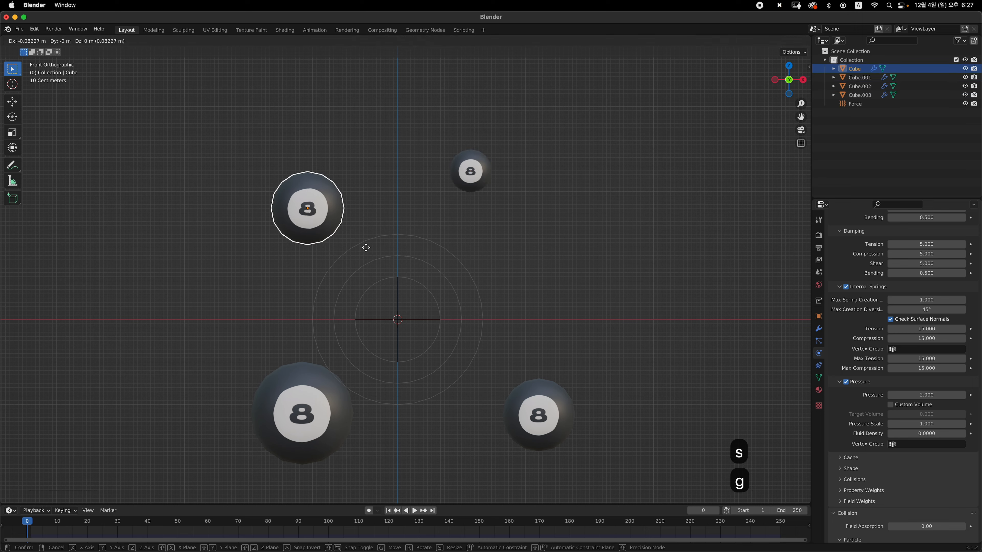
- Duplicate the large ball and position the copy to the right of the force field
{"action": "key", "text": "grave"}
{"action": "key", "text": "g"}
{"action": "left_click", "coordinate": [562, 205]}
{"action": "key", "text": "s"}
{"action": "left_click", "coordinate": [585, 188]}
{"action": "key", "text": "grave"}
- Move the smallest ball slightly down and left, above the force field
{"action": "left_click", "coordinate": [475, 182]}
{"action": "key", "text": "g"}
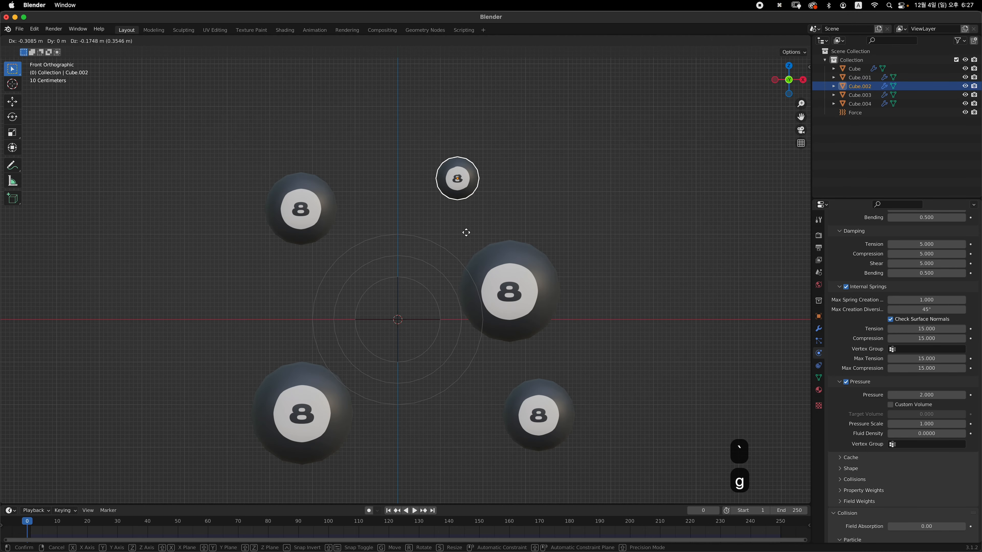
{"action": "left_click", "coordinate": [504, 295]}
- Enlarge the lower-left ball and scale down the large ball on the right of the force field
{"action": "left_click", "coordinate": [274, 413]}
{"action": "key", "text": "s"}
{"action": "left_click", "coordinate": [400, 419]}
{"action": "left_click", "coordinate": [510, 296]}
{"action": "key", "text": "s"}
{"action": "left_click", "coordinate": [584, 296]}
- Reposition the upper-left ball slightly farther out and the lower-right ball slightly closer to the force field
{"action": "left_click", "coordinate": [304, 213]}
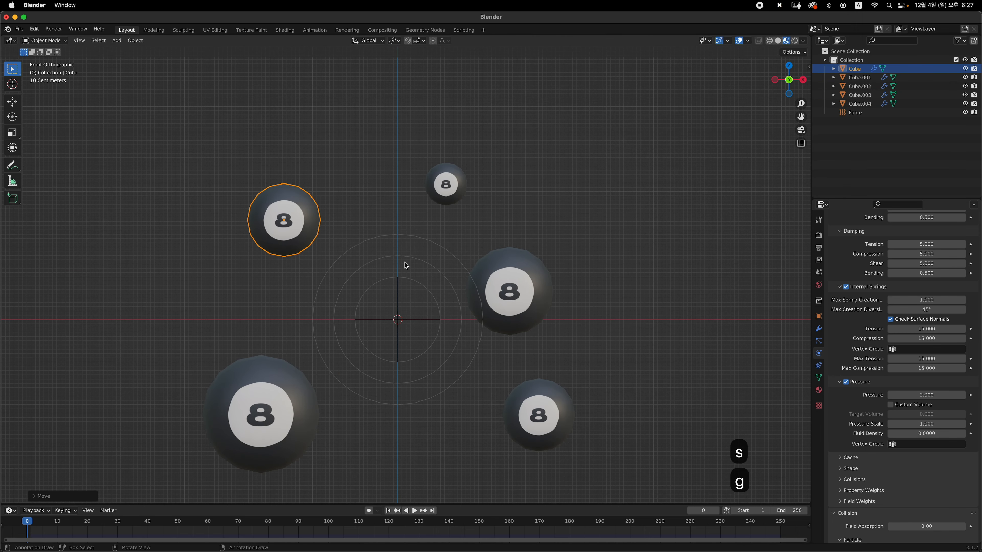
{"action": "left_click", "coordinate": [542, 420]}
{"action": "key", "text": "g"}
{"action": "left_click", "coordinate": [513, 437]}
- Duplicate the smallest ball and position the copy below the force field, adjusting its depth in top view
{"action": "left_click", "coordinate": [449, 194]}
{"action": "key", "text": "shift+d"}
{"action": "key", "text": "grave"}
{"action": "key", "text": "g"}
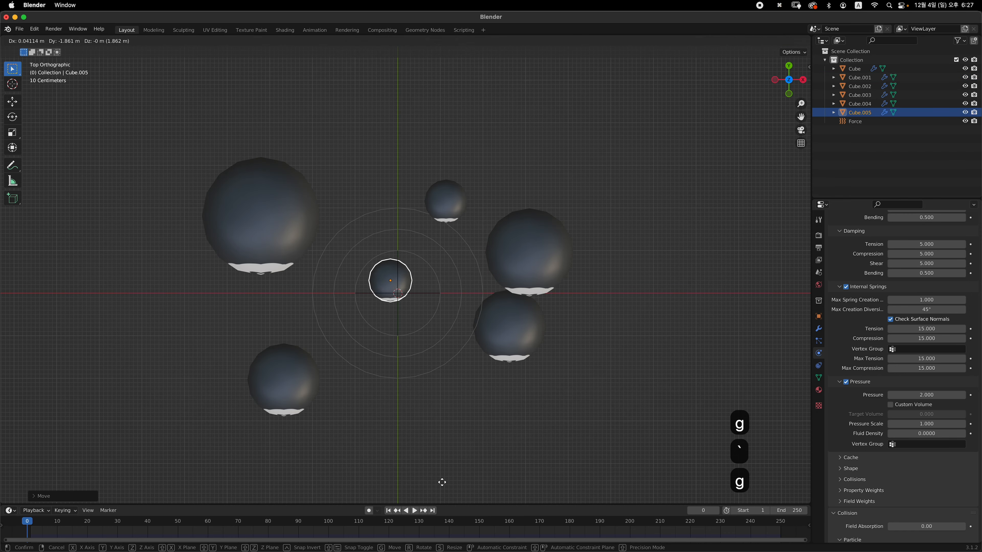
{"action": "left_click", "coordinate": [429, 390]}
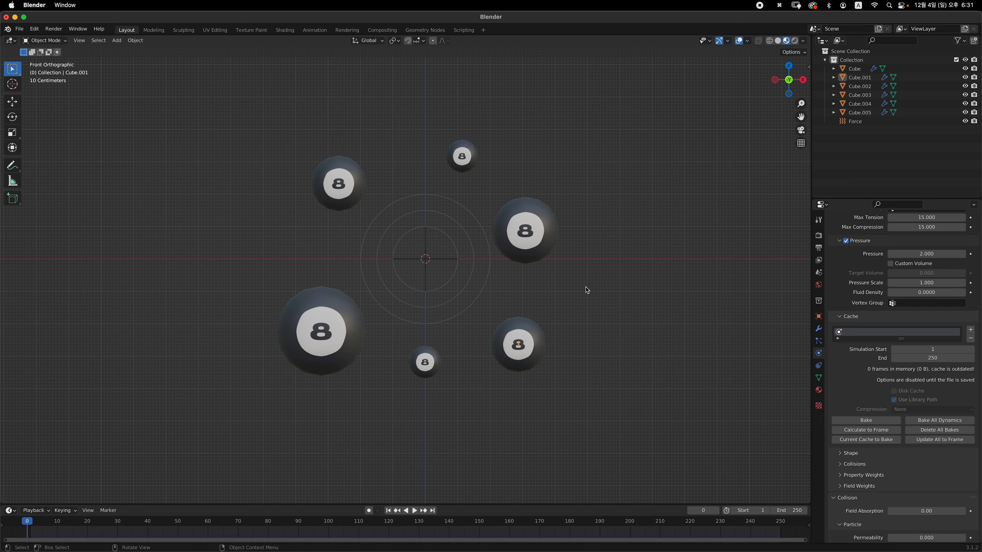
- Play the simulation to examine how the six balls collide, and view the cluster from other angles
{"action": "key", "text": "space"}
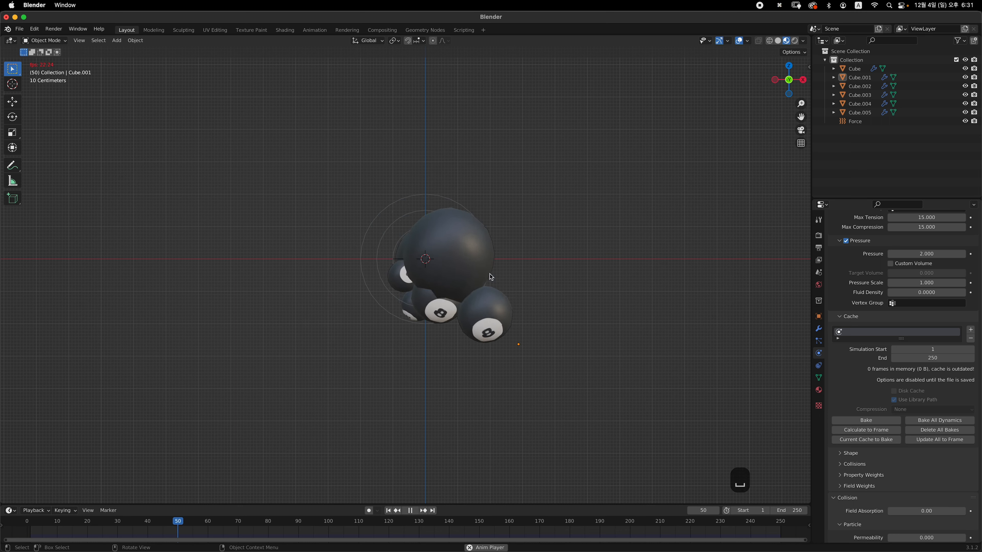
{"action": "key", "text": "space"}
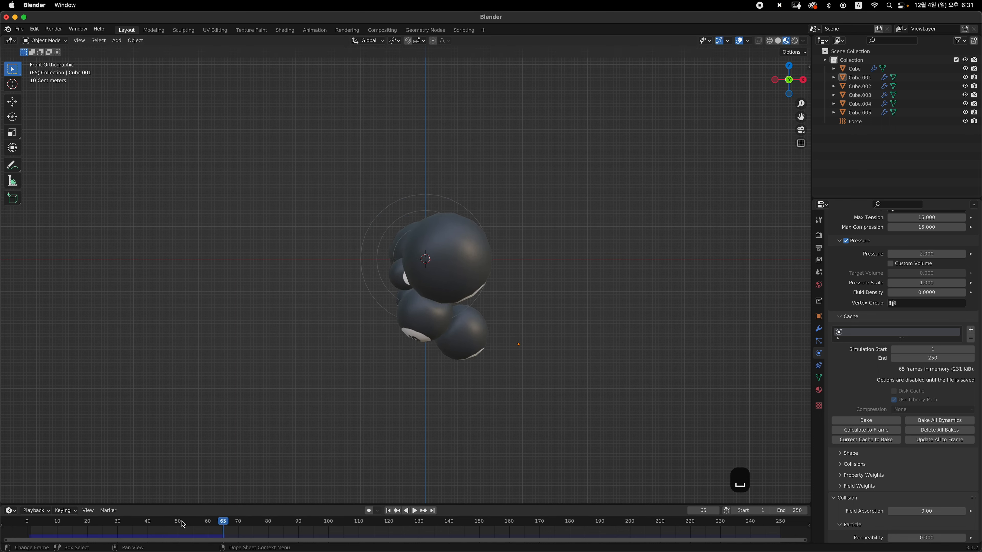
{"action": "middle_click_drag", "start_coordinate": [450, 363], "coordinate": [424, 362]}
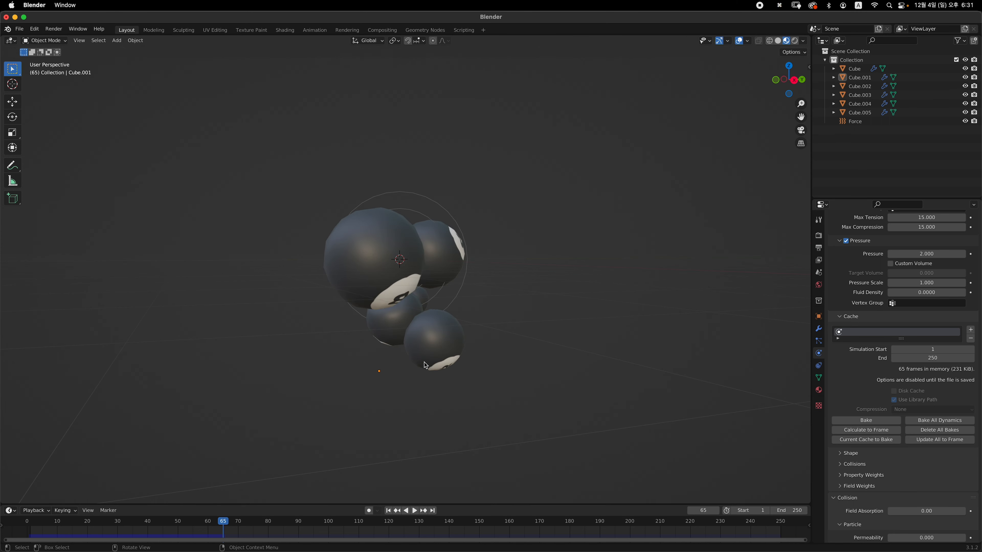
{"action": "middle_click_drag", "start_coordinate": [367, 415], "coordinate": [359, 404]}
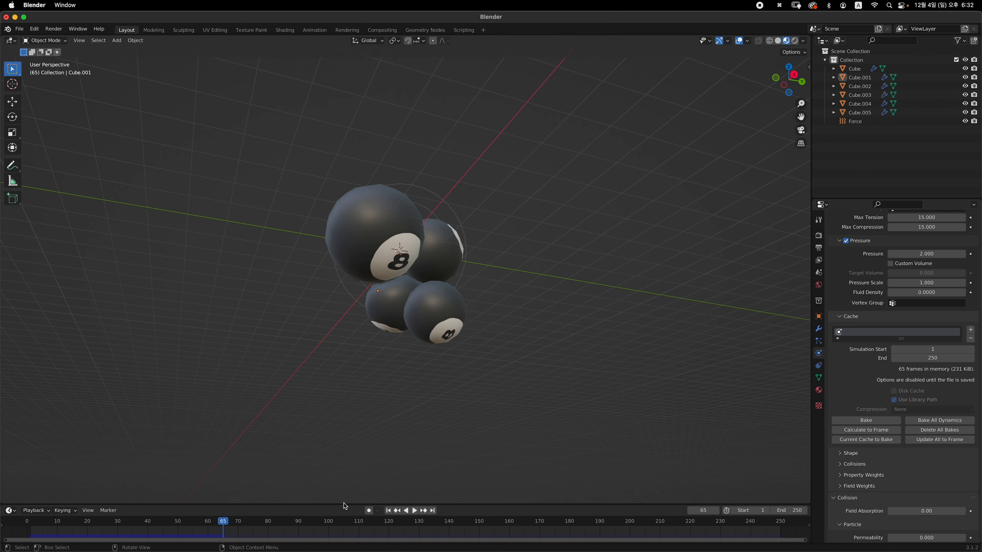
- Jump ahead to frame 220, inspect the ball cluster from several sides, and rewind to frame 0
{"action": "left_click", "coordinate": [489, 525]}
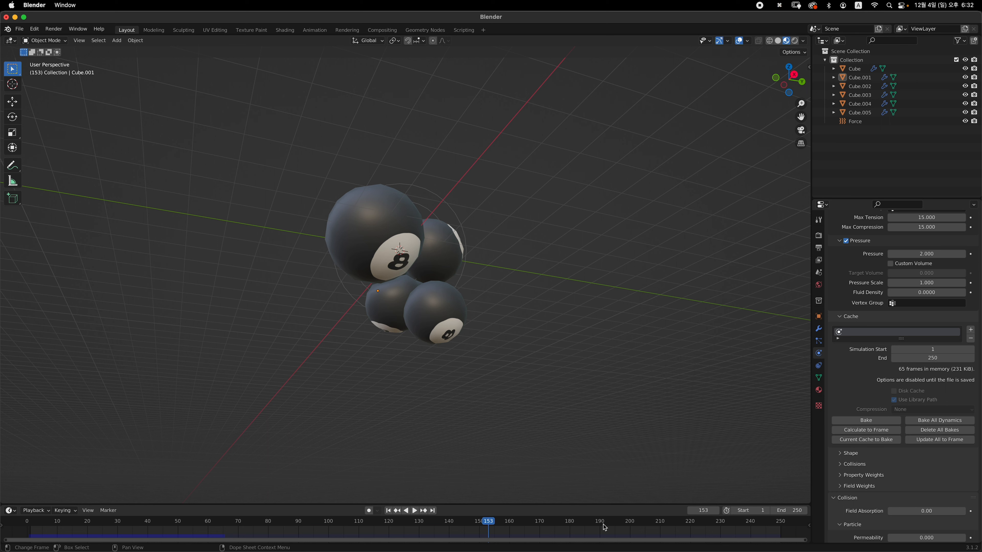
{"action": "left_click_drag", "start_coordinate": [633, 526], "coordinate": [690, 526]}
{"action": "middle_click_drag", "start_coordinate": [569, 406], "coordinate": [367, 342]}
{"action": "middle_click_drag", "start_coordinate": [491, 253], "coordinate": [424, 242]}
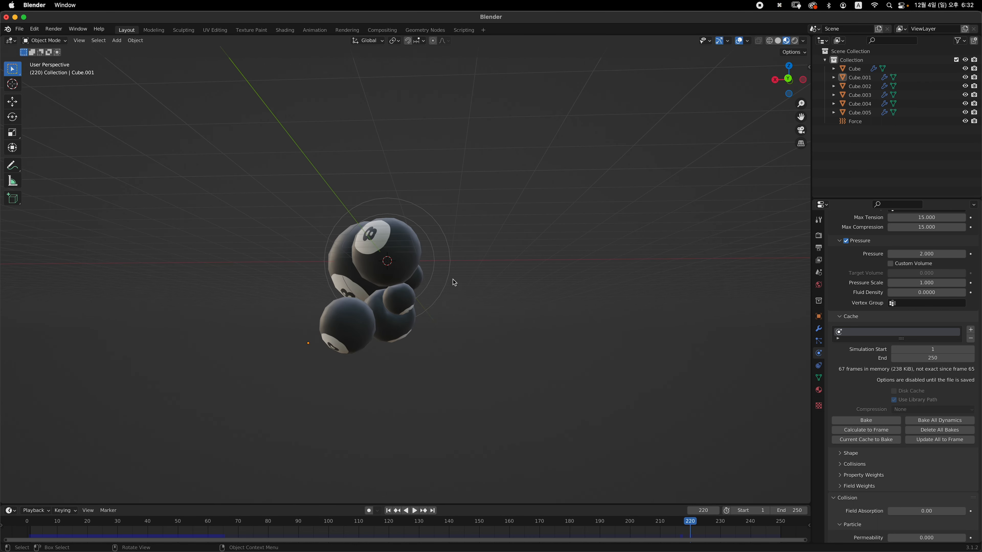
{"action": "middle_click_drag", "start_coordinate": [485, 313], "coordinate": [618, 360]}
{"action": "key", "text": "grave"}
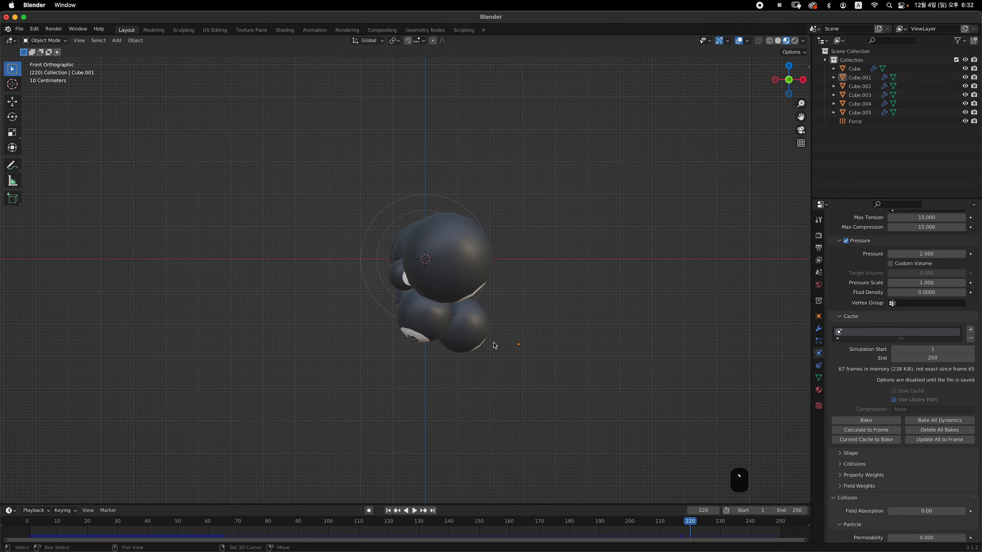
{"action": "middle_click_drag", "start_coordinate": [496, 344], "coordinate": [529, 352], "text": "shift"}
{"action": "middle_click_drag", "start_coordinate": [615, 422], "coordinate": [505, 363]}
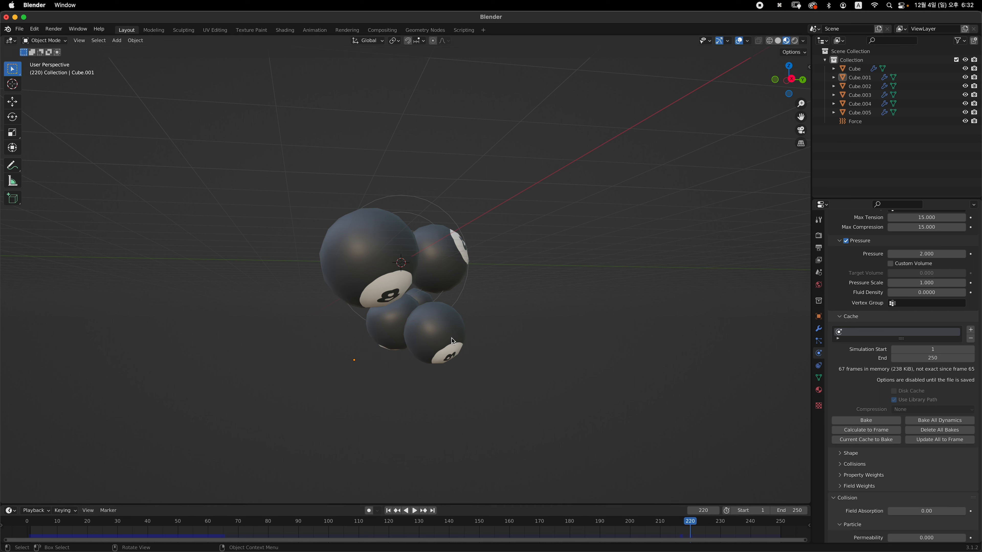
{"action": "key", "text": "grave"}
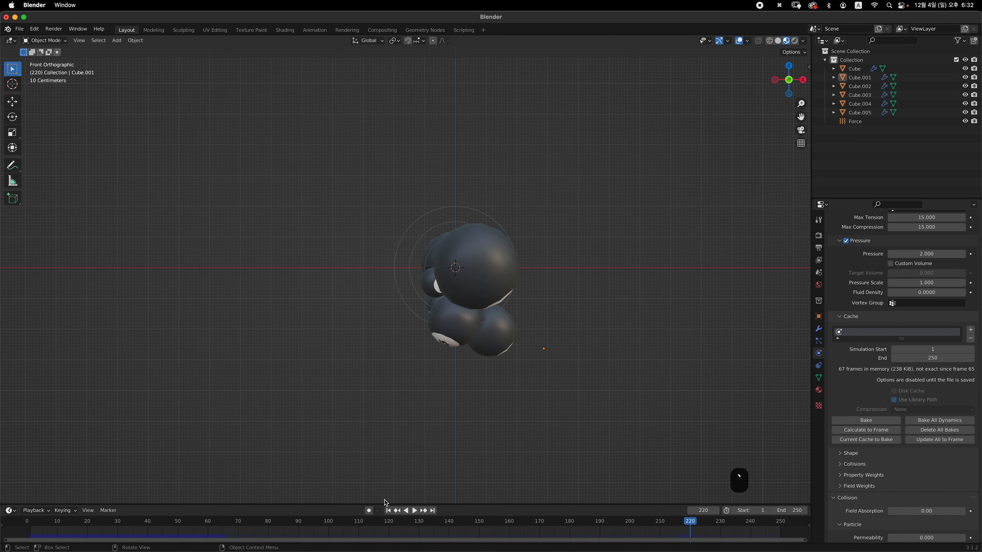
{"action": "left_click_drag", "start_coordinate": [145, 524], "coordinate": [26, 516]}
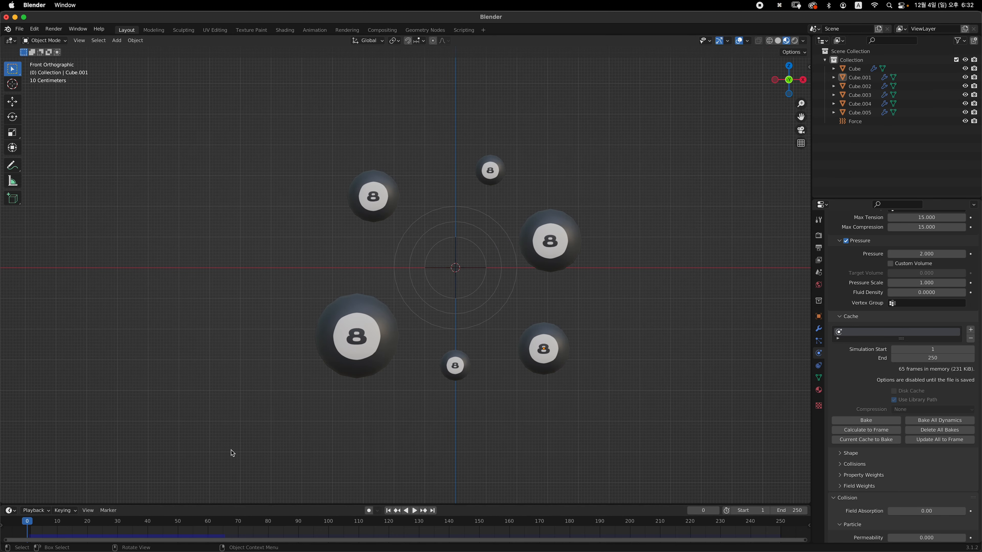
- Bake all dynamics for the six balls over frames 1 to 250 from the cloth cache settings
{"action": "middle_click_drag", "start_coordinate": [658, 320], "coordinate": [642, 345], "text": "shift"}
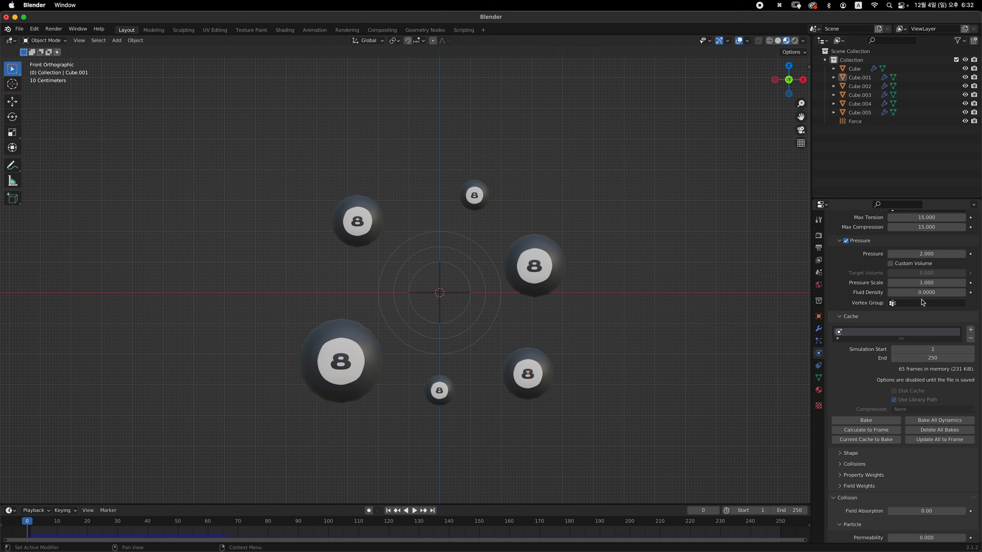
{"action": "scroll", "coordinate": [871, 409], "scroll_direction": "up", "scroll_amount": 6}
{"action": "scroll", "coordinate": [867, 276], "scroll_direction": "up", "scroll_amount": 8}
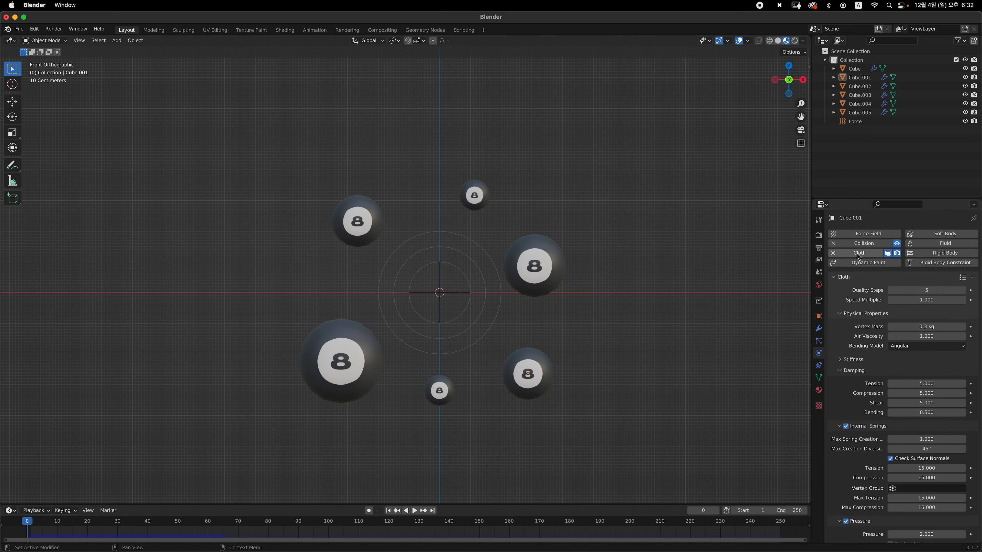
{"action": "scroll", "coordinate": [859, 257], "scroll_direction": "down", "scroll_amount": 15}
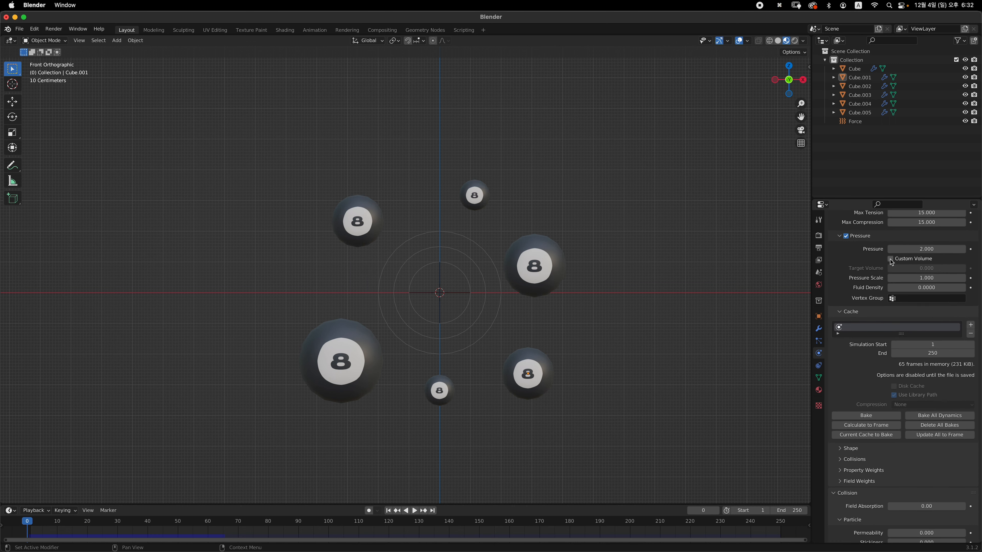
{"action": "scroll", "coordinate": [853, 344], "scroll_direction": "up", "scroll_amount": 1}
{"action": "left_click", "coordinate": [847, 327]}
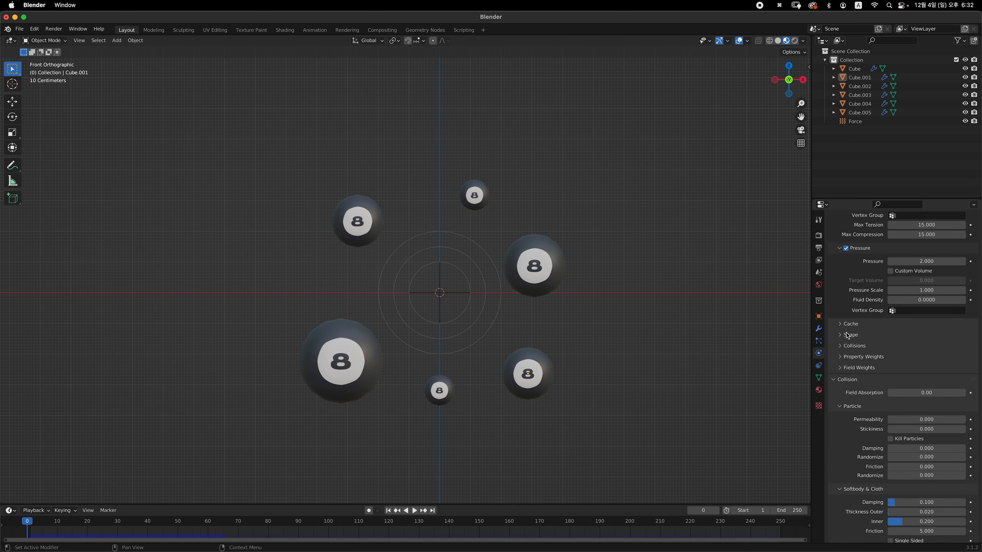
{"action": "left_click", "coordinate": [842, 325]}
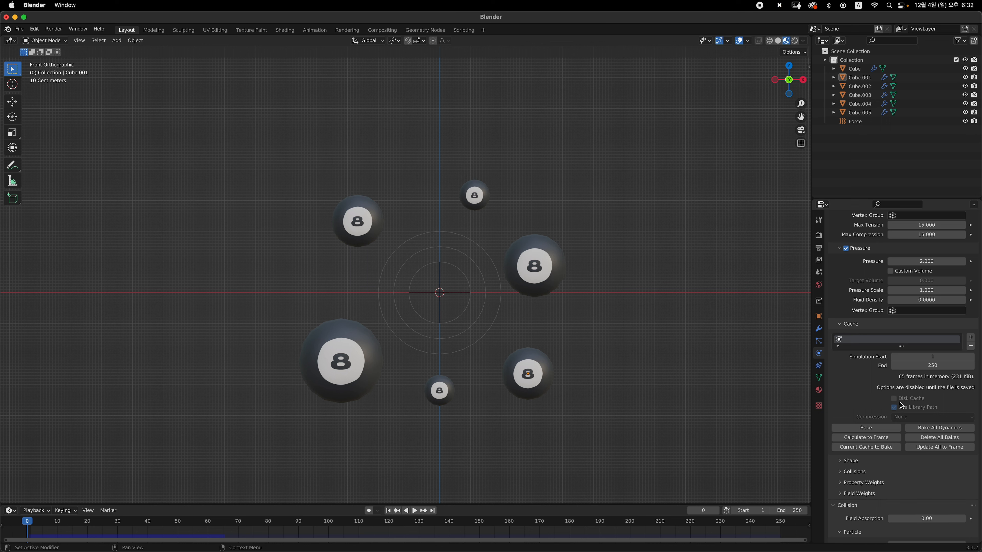
{"action": "left_click", "coordinate": [950, 429]}
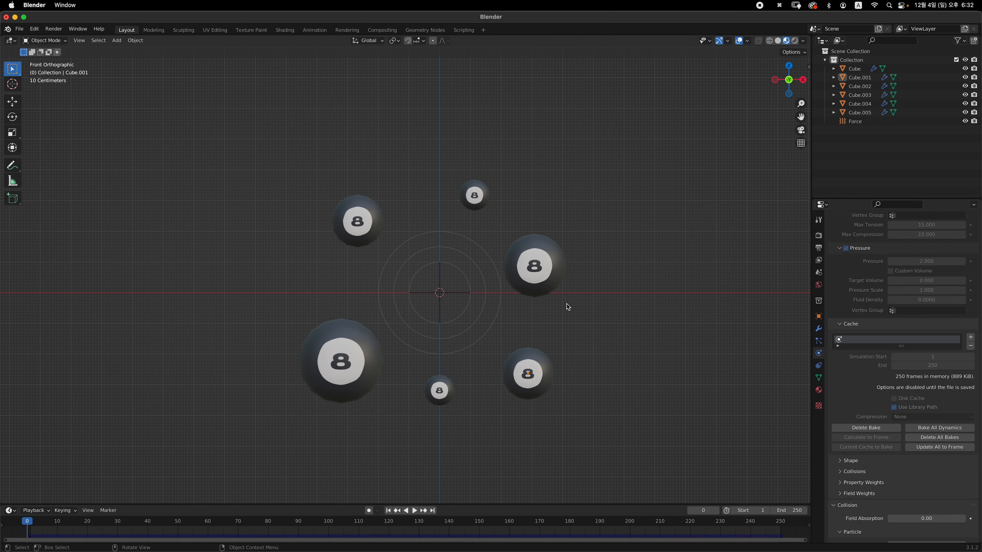
- Scrub and play through the baked simulation, examining the ball cluster at different frames and from several angles
{"action": "left_click", "coordinate": [675, 526]}
{"action": "middle_click_drag", "start_coordinate": [491, 375], "coordinate": [468, 338]}
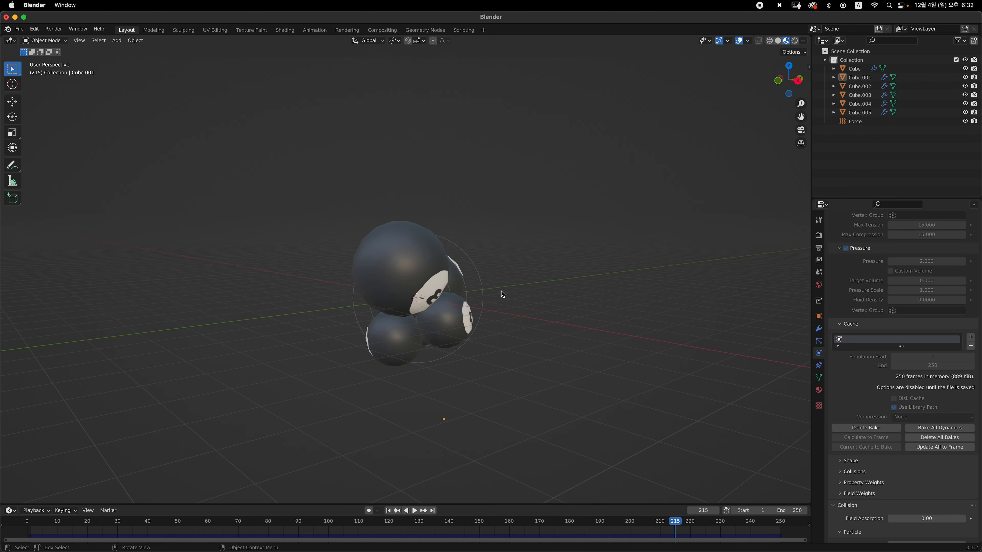
{"action": "middle_click_drag", "start_coordinate": [502, 295], "coordinate": [474, 305]}
{"action": "left_click_drag", "start_coordinate": [318, 524], "coordinate": [233, 521]}
{"action": "key", "text": "grave"}
{"action": "middle_click_drag", "start_coordinate": [467, 382], "coordinate": [487, 408], "text": "shift"}
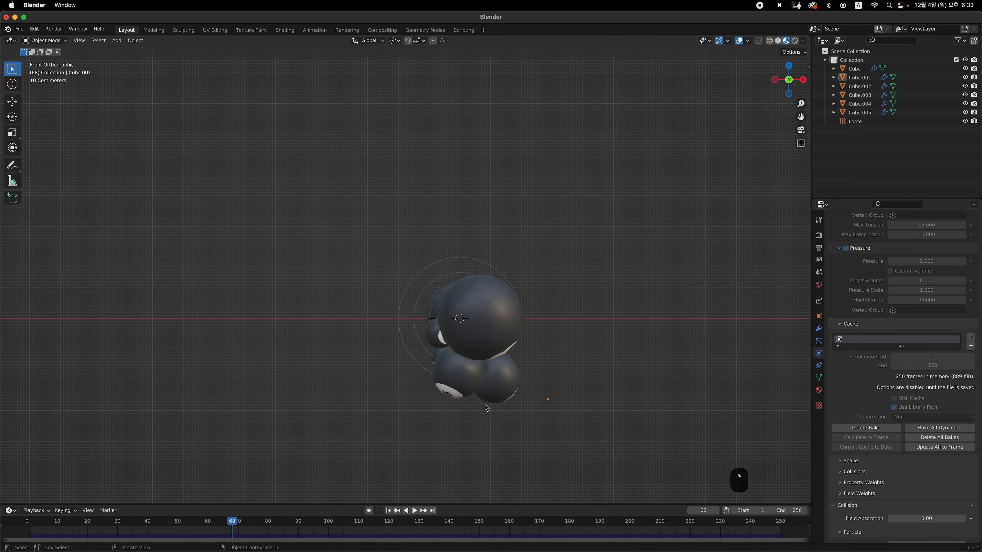
{"action": "left_click_drag", "start_coordinate": [200, 520], "coordinate": [380, 531]}
{"action": "key", "text": "space"}
{"action": "mouse_move", "coordinate": [446, 329]}
{"action": "middle_mouse_down"}
{"action": "mouse_move", "coordinate": [516, 334]}
{"action": "mouse_move", "coordinate": [446, 344]}
{"action": "middle_mouse_up"}
{"action": "middle_click_drag", "start_coordinate": [330, 337], "coordinate": [429, 332], "text": "ctrl"}
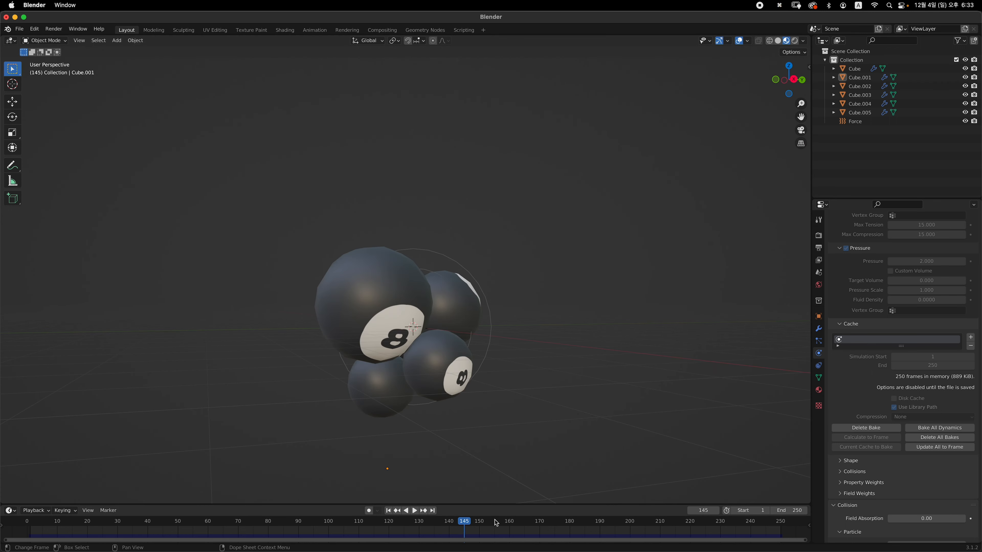
{"action": "key", "text": "space"}
{"action": "key", "text": "space"}
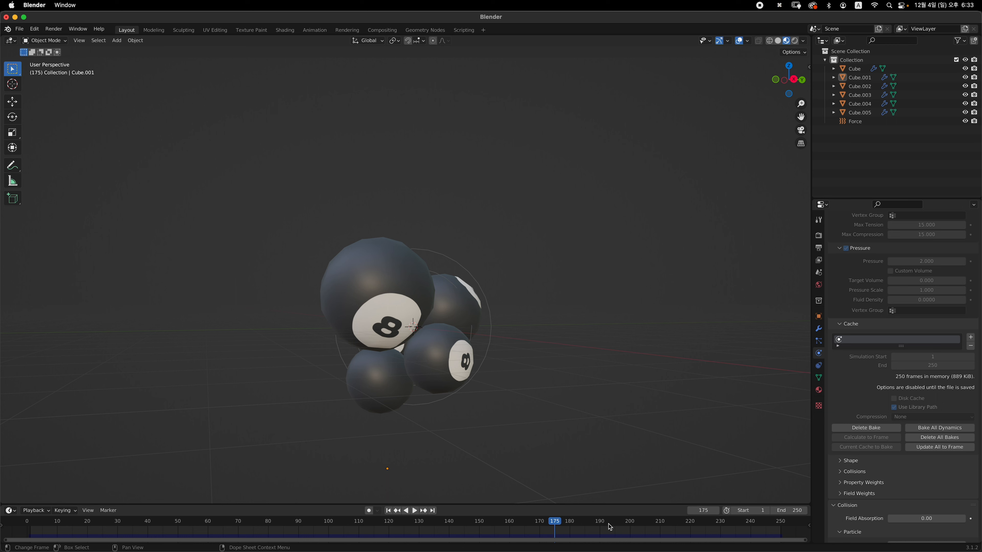
- Set the current frame to 206 and check the ball arrangement from several angles
{"action": "middle_click_drag", "start_coordinate": [548, 408], "coordinate": [524, 374], "text": "shift"}
{"action": "mouse_move", "coordinate": [616, 522]}
{"action": "left_mouse_down"}
{"action": "mouse_move", "coordinate": [634, 525]}
{"action": "mouse_move", "coordinate": [342, 519]}
{"action": "mouse_move", "coordinate": [399, 518]}
{"action": "mouse_move", "coordinate": [193, 504]}
{"action": "mouse_move", "coordinate": [624, 522]}
{"action": "left_mouse_up"}
{"action": "middle_click_drag", "start_coordinate": [602, 484], "coordinate": [519, 432]}
{"action": "left_click_drag", "start_coordinate": [639, 529], "coordinate": [649, 529]}
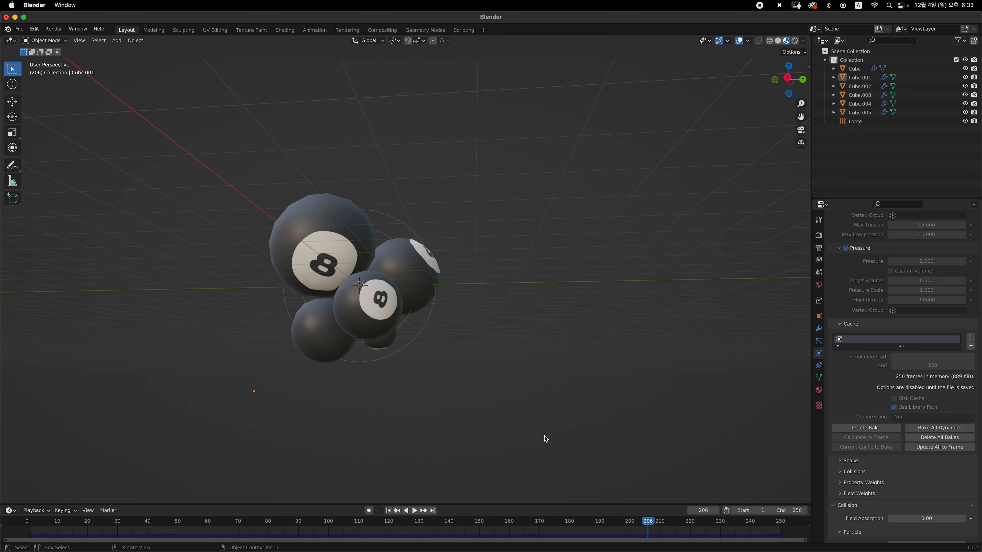
{"action": "middle_click_drag", "start_coordinate": [546, 439], "coordinate": [589, 450]}
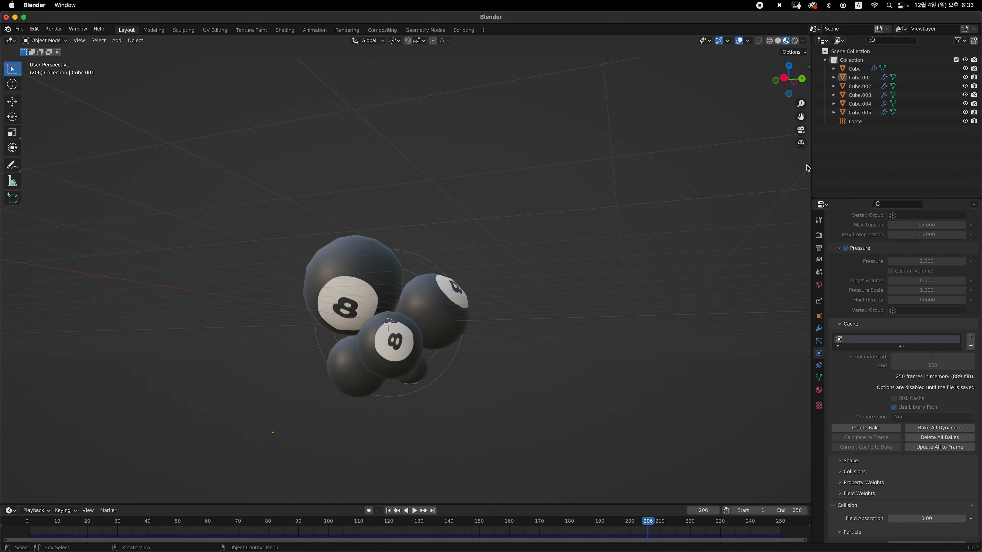
- Apply the Cloth and Collision modifiers of the largest ball, Cube.003, at the current frame
{"action": "left_click", "coordinate": [360, 275]}
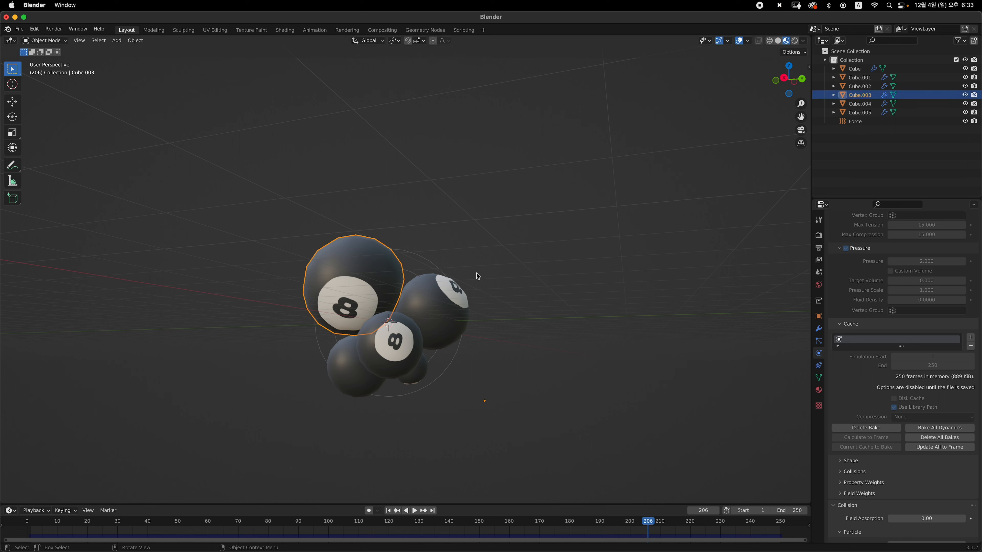
{"action": "left_click", "coordinate": [819, 330]}
{"action": "left_click", "coordinate": [894, 265]}
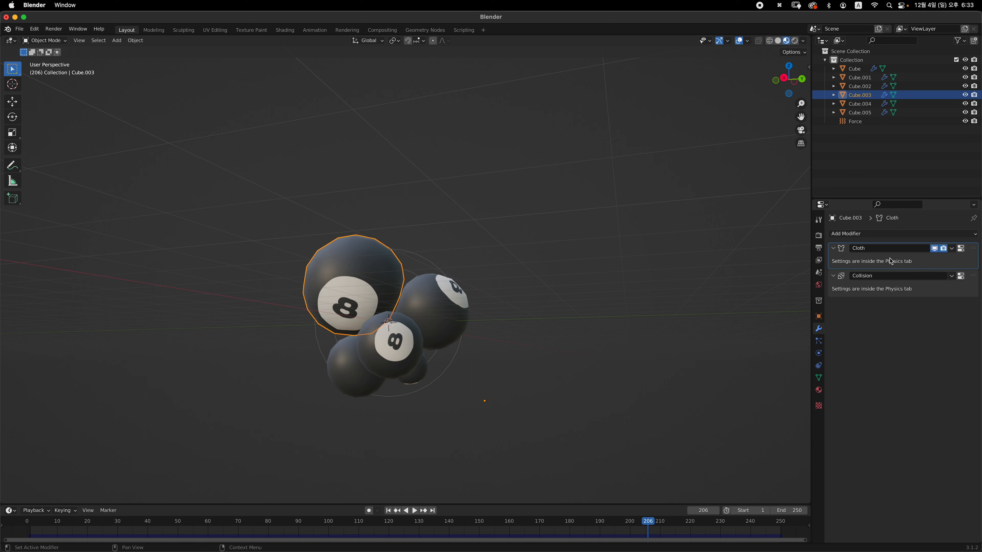
{"action": "key", "text": "super+a"}
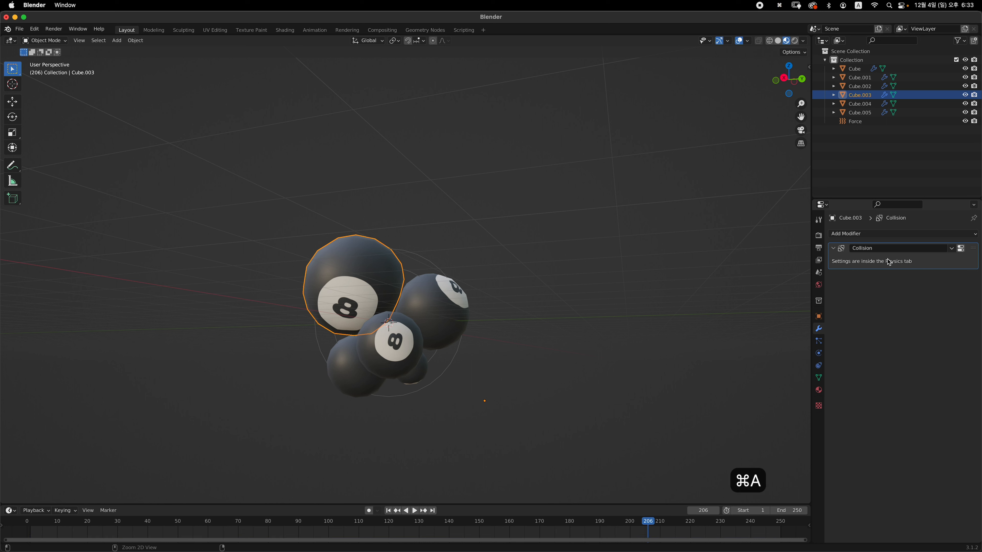
{"action": "key", "text": "super+a"}
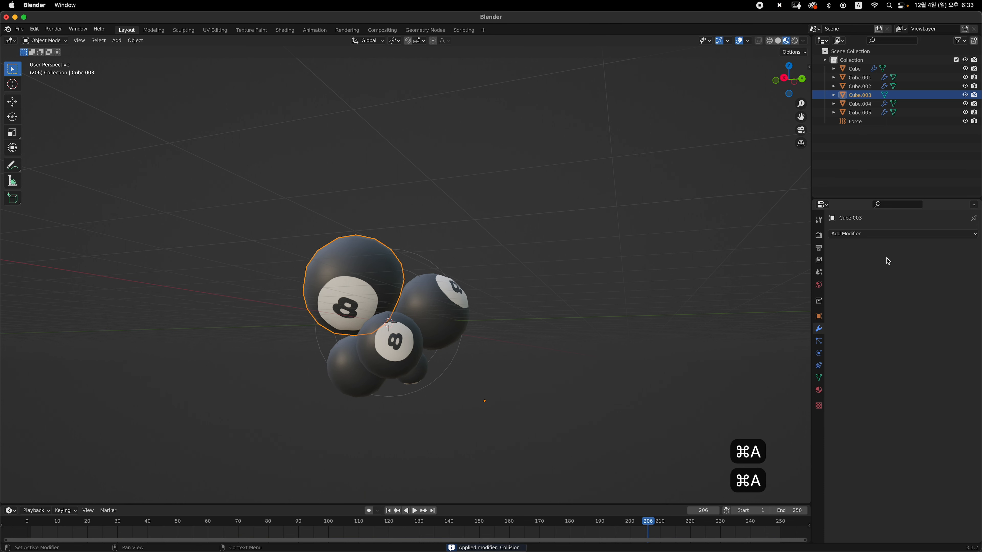
- Apply the Cloth and Collision modifiers on the balls Cube and Cube.001
{"action": "left_click", "coordinate": [859, 68]}
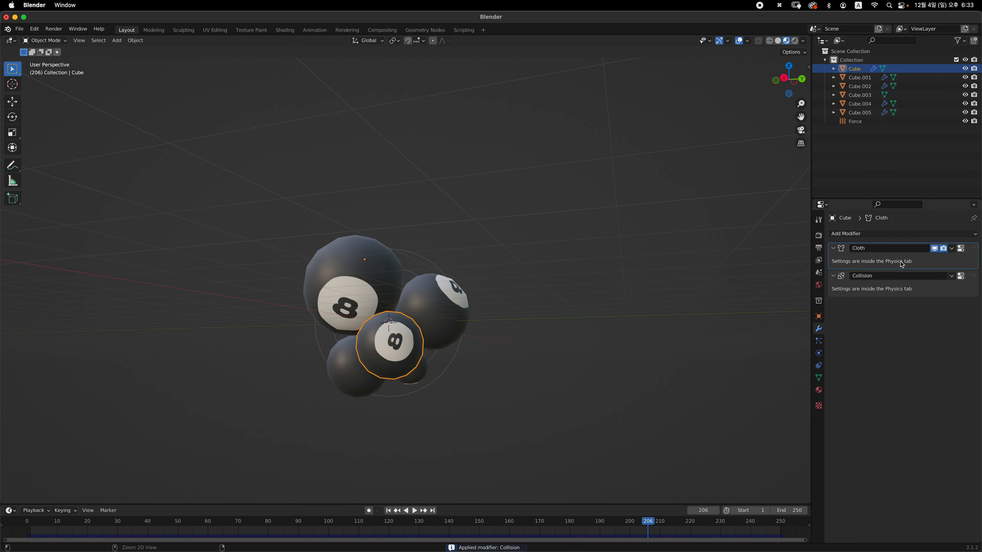
{"action": "key", "text": "super+a"}
{"action": "key", "text": "super+a"}
{"action": "left_click", "coordinate": [860, 77]}
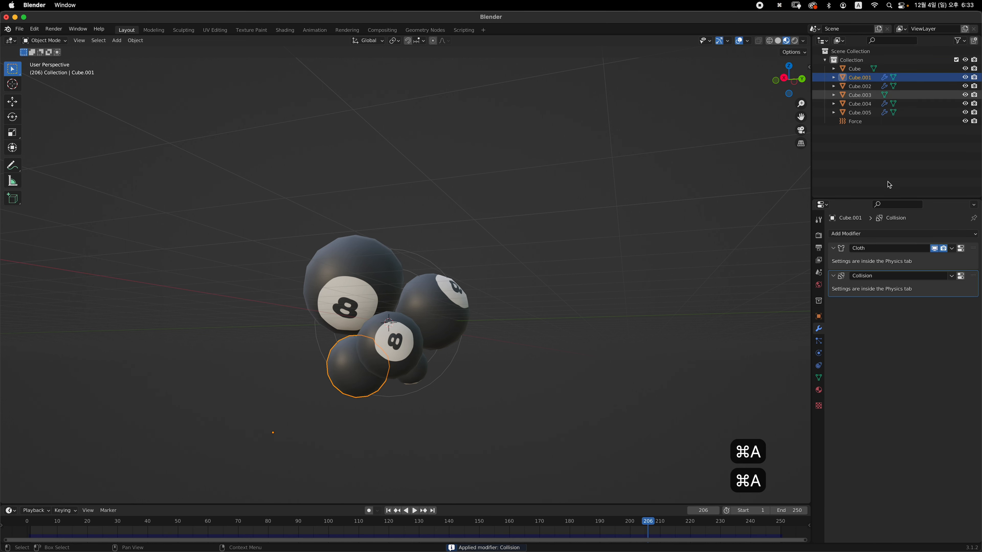
{"action": "key", "text": "super+a"}
{"action": "key", "text": "super+a"}
- Apply the Cloth and Collision modifiers on the remaining balls, Cube.002, Cube.004 and Cube.005
{"action": "left_click", "coordinate": [863, 95]}
{"action": "left_click", "coordinate": [863, 87]}
{"action": "key", "text": "super+a"}
{"action": "key", "text": "super+a"}
{"action": "left_click", "coordinate": [863, 105]}
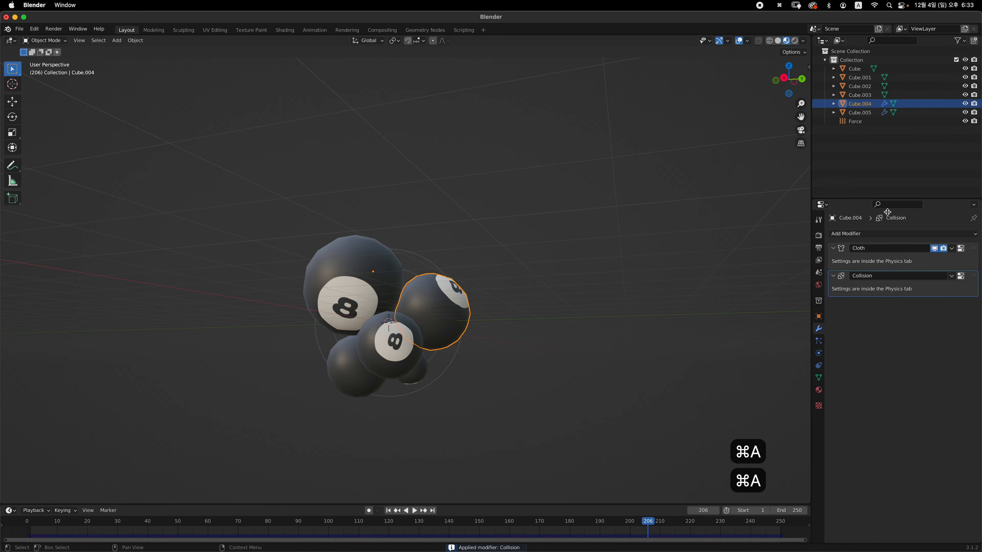
{"action": "key", "text": "super+a"}
{"action": "key", "text": "super+a"}
{"action": "left_click", "coordinate": [866, 112]}
{"action": "key", "text": "super+a"}
{"action": "key", "text": "super+a"}
- Join all six balls into a single object with Cube.005 active, and return to the front view
{"action": "key", "text": "grave"}
{"action": "left_click", "coordinate": [619, 112]}
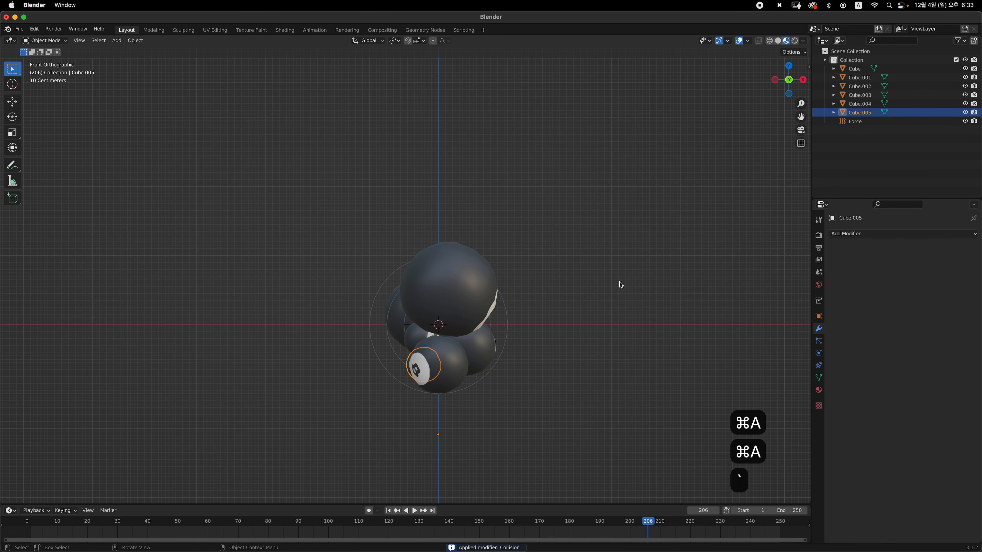
{"action": "middle_click_drag", "start_coordinate": [620, 285], "coordinate": [586, 275]}
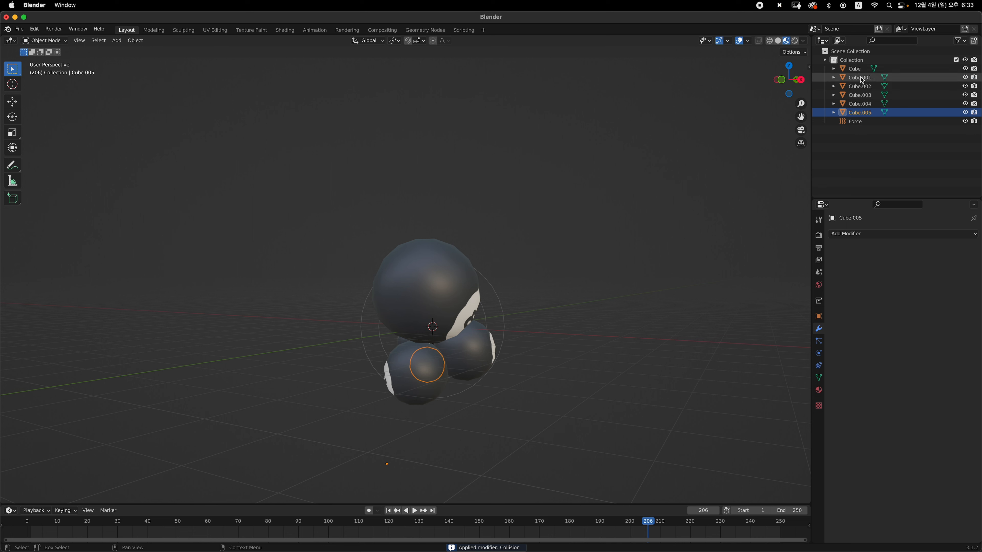
{"action": "left_click", "coordinate": [854, 69], "text": "shift"}
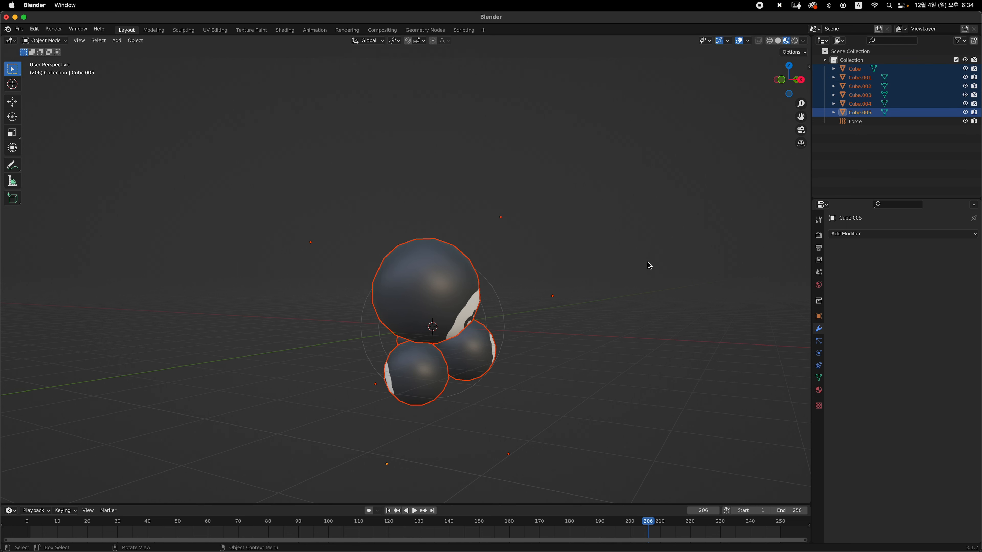
{"action": "key", "text": "super+j"}
{"action": "key", "text": "grave"}
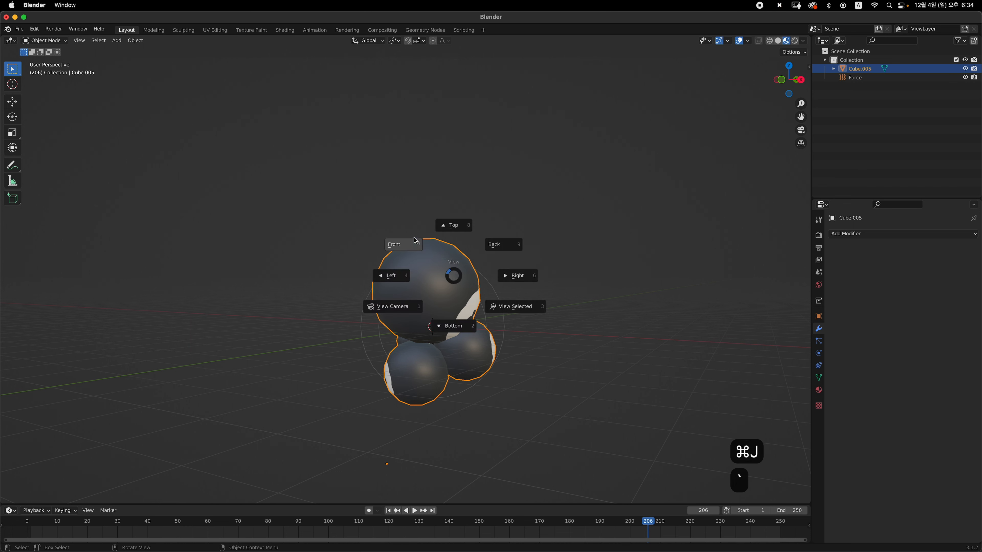
{"action": "left_click", "coordinate": [415, 241]}
{"action": "key", "text": "r"}
{"action": "key", "text": "r"}
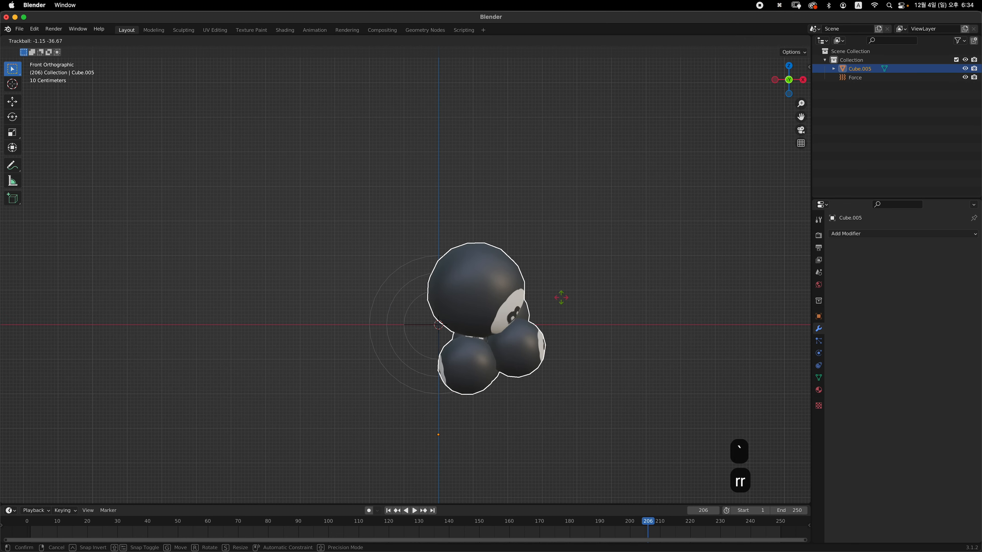
{"action": "key", "text": "Escape"}
- Delete the Force object from the scene
{"action": "left_click", "coordinate": [856, 79]}
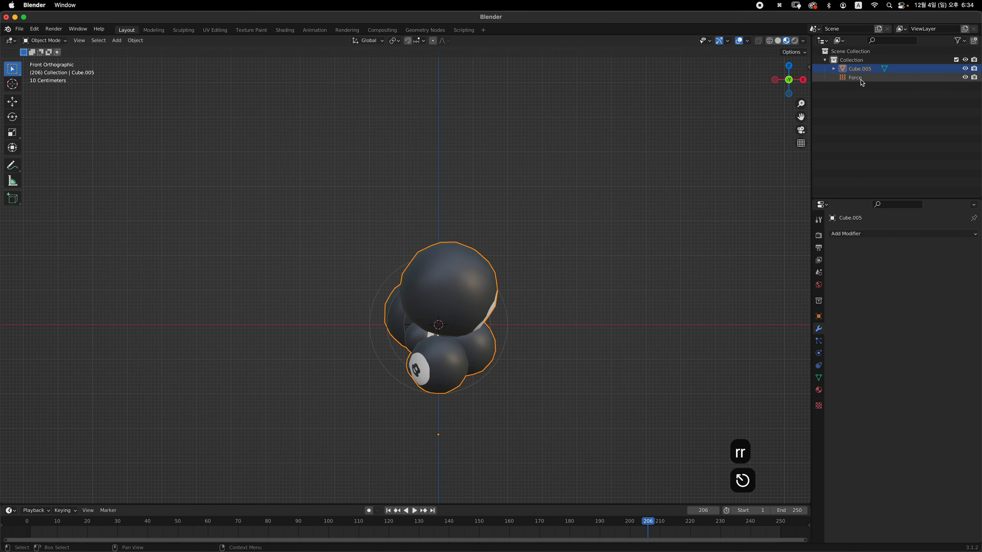
{"action": "key", "text": "x"}
{"action": "left_click", "coordinate": [587, 288]}
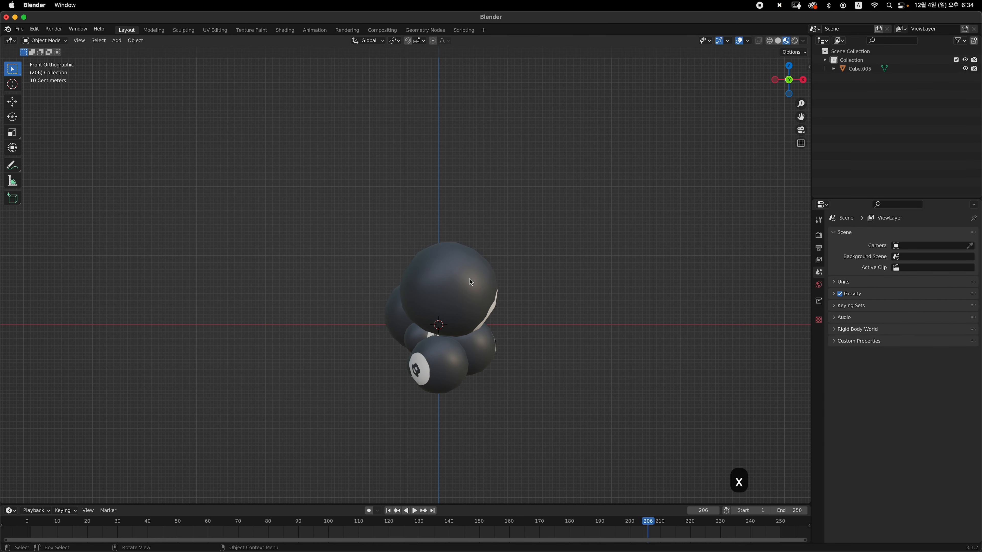
- Set the joined ball cluster's origin to its geometry
{"action": "left_click", "coordinate": [471, 280]}
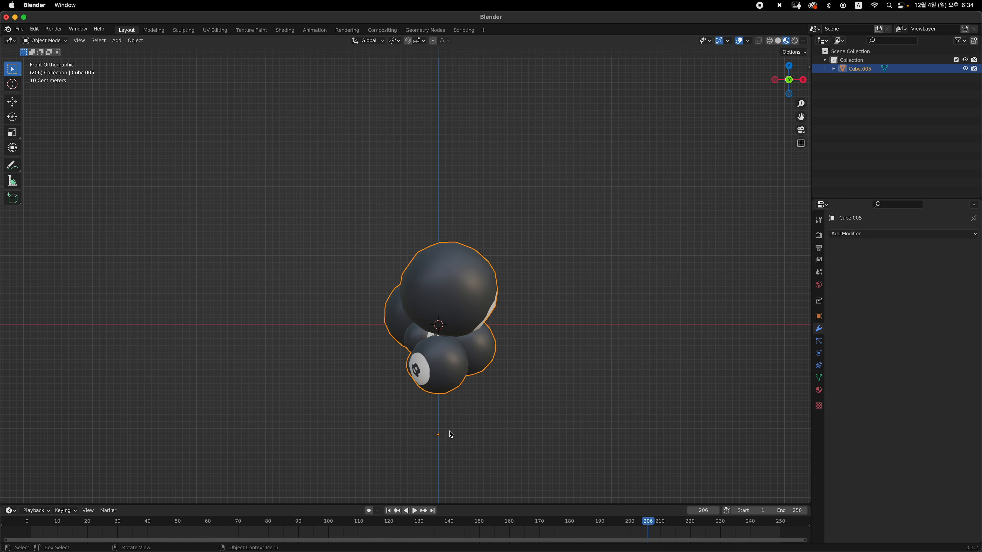
{"action": "right_click", "coordinate": [488, 197]}
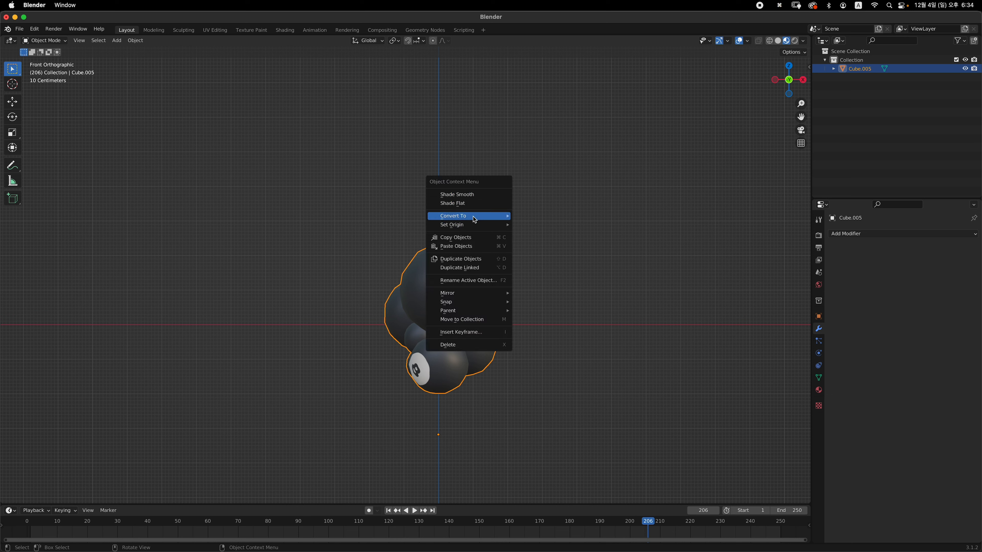
{"action": "mouse_move", "coordinate": [466, 225]}
{"action": "left_click", "coordinate": [556, 235]}
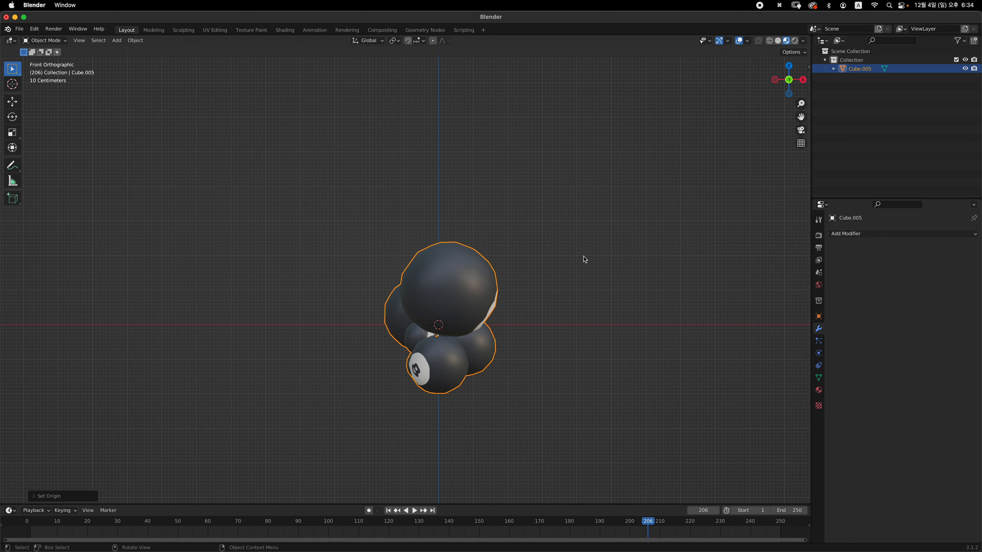
- Rotate the ball cluster freely with repeated trackball rotations so the largest ball's 8 faces the front view
{"action": "key", "text": "r"}
{"action": "key", "text": "r"}
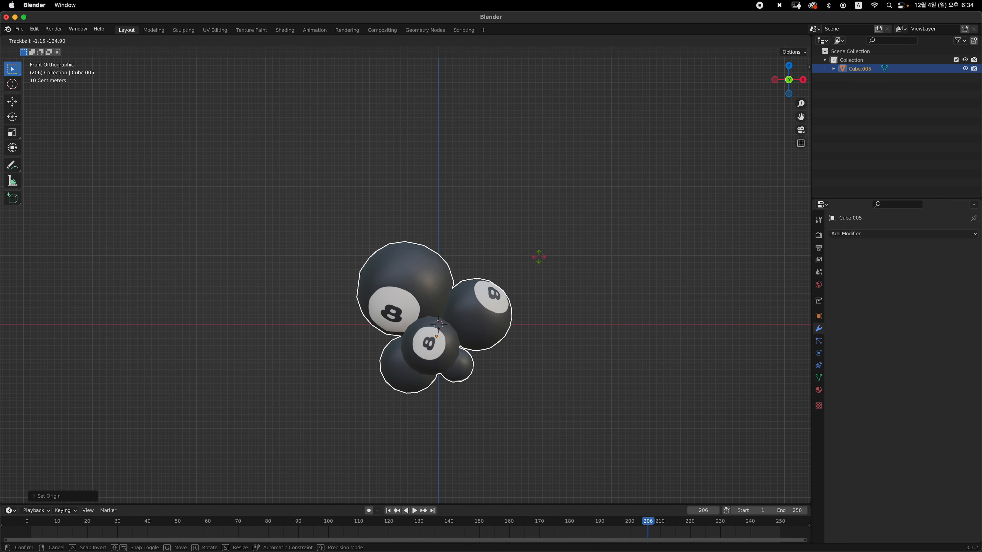
{"action": "left_click", "coordinate": [535, 259]}
{"action": "key", "text": "r"}
{"action": "key", "text": "r"}
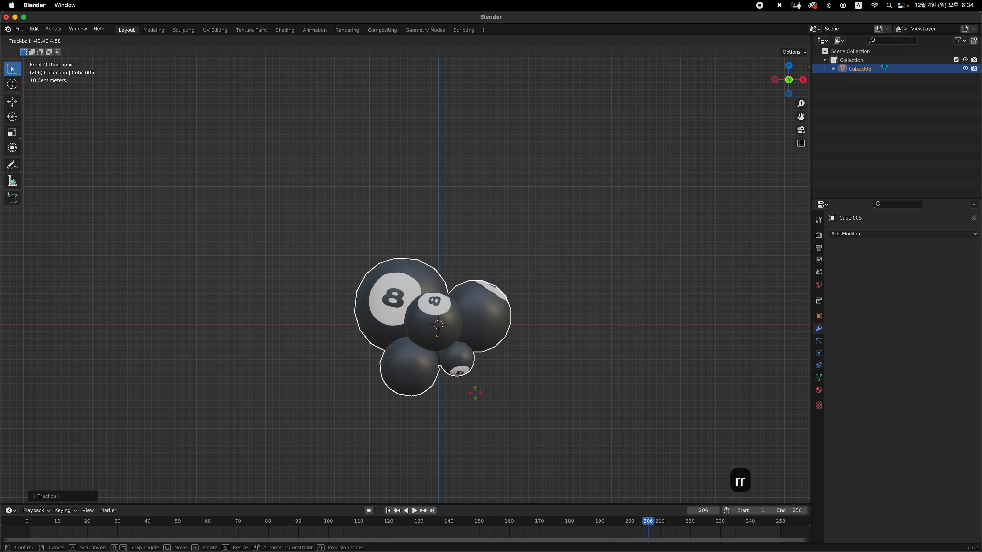
{"action": "left_click", "coordinate": [528, 372]}
{"action": "key", "text": "r"}
{"action": "key", "text": "r"}
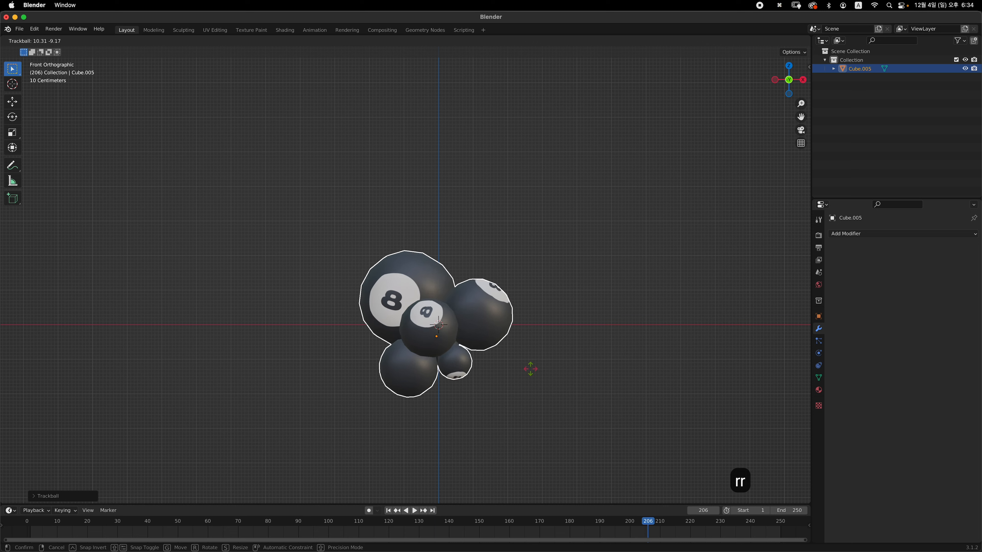
{"action": "left_click", "coordinate": [558, 351]}
- Rotate the ball cluster about 14° clockwise in the front view and deselect it
{"action": "key", "text": "r"}
{"action": "key", "text": "r"}
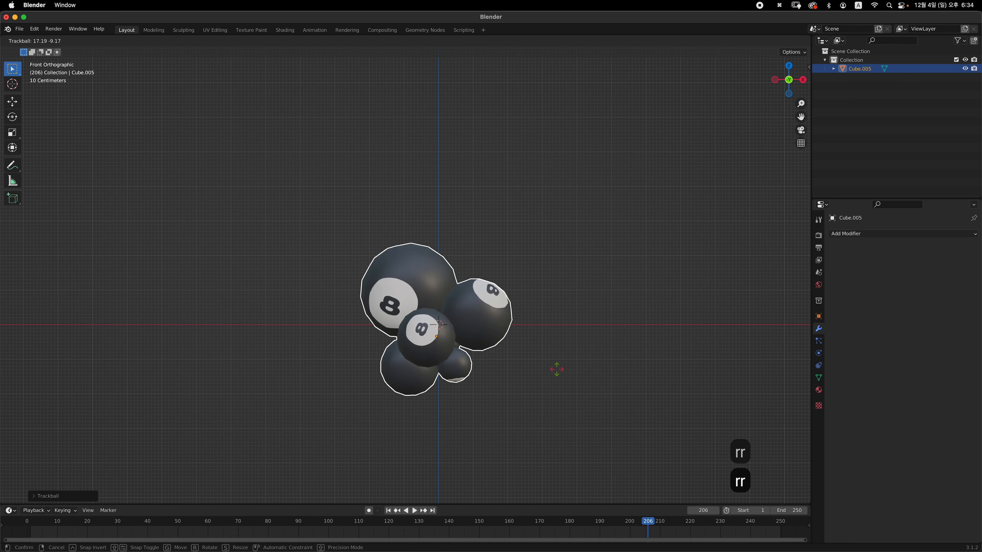
{"action": "key", "text": "r"}
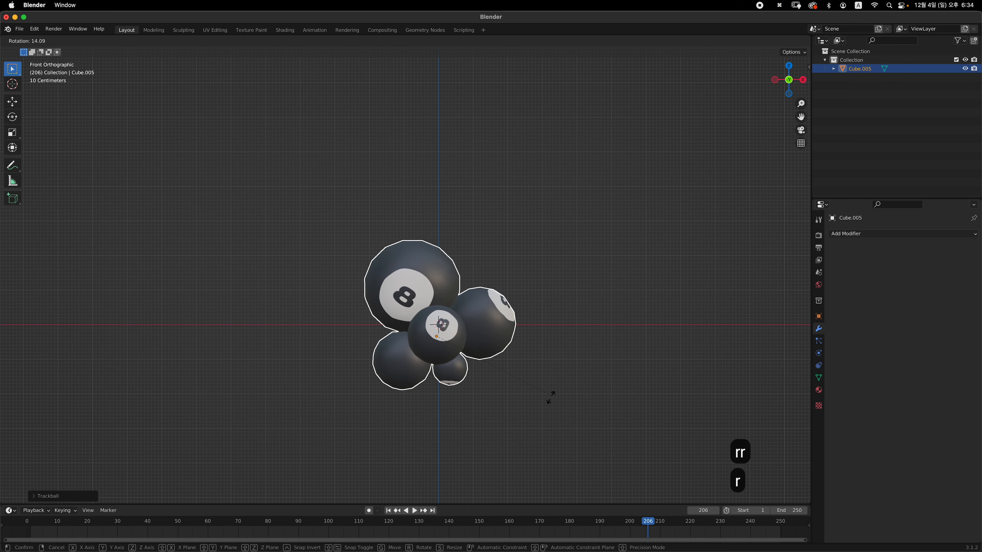
{"action": "left_click", "coordinate": [552, 401]}
{"action": "middle_click_drag", "start_coordinate": [529, 284], "coordinate": [518, 242], "text": "shift"}
{"action": "left_click", "coordinate": [594, 234]}
{"action": "scroll", "coordinate": [580, 249], "scroll_direction": "up", "scroll_amount": 2}
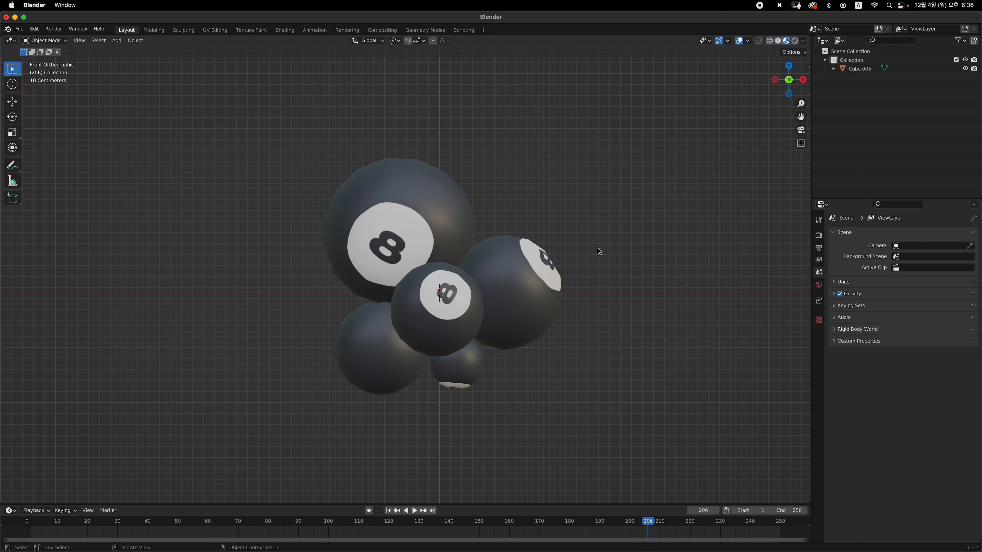
- Add a cube mesh and scale it up about 2.6 times, plus slightly more, so it encloses the whole ball cluster
{"action": "scroll", "coordinate": [584, 267], "scroll_direction": "down", "scroll_amount": 2}
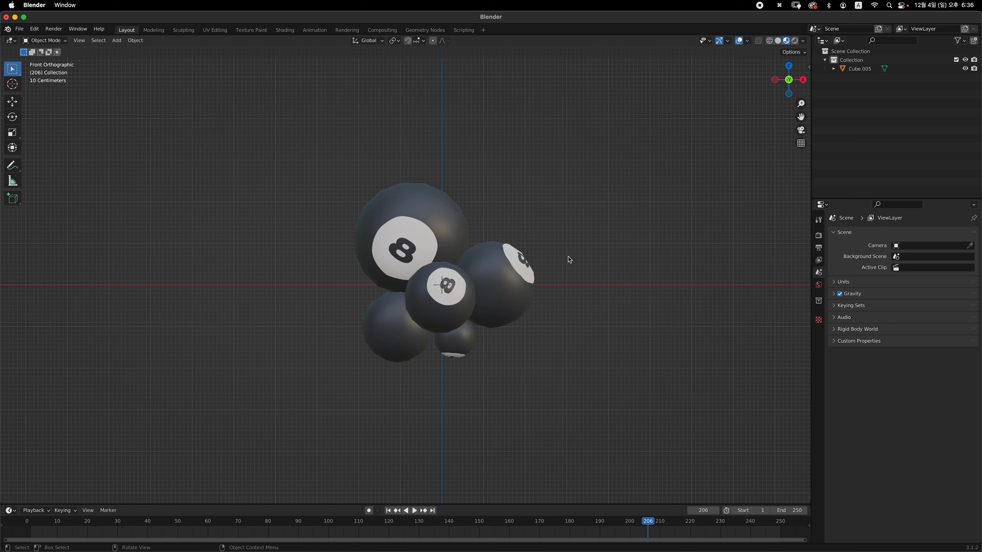
{"action": "middle_click_drag", "start_coordinate": [563, 259], "coordinate": [560, 266], "text": "shift"}
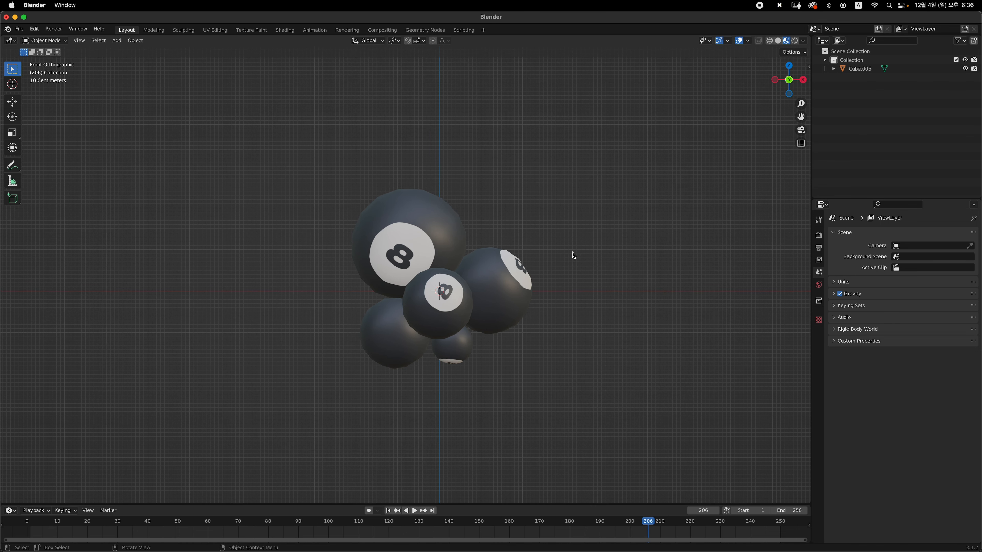
{"action": "key", "text": "shift+a"}
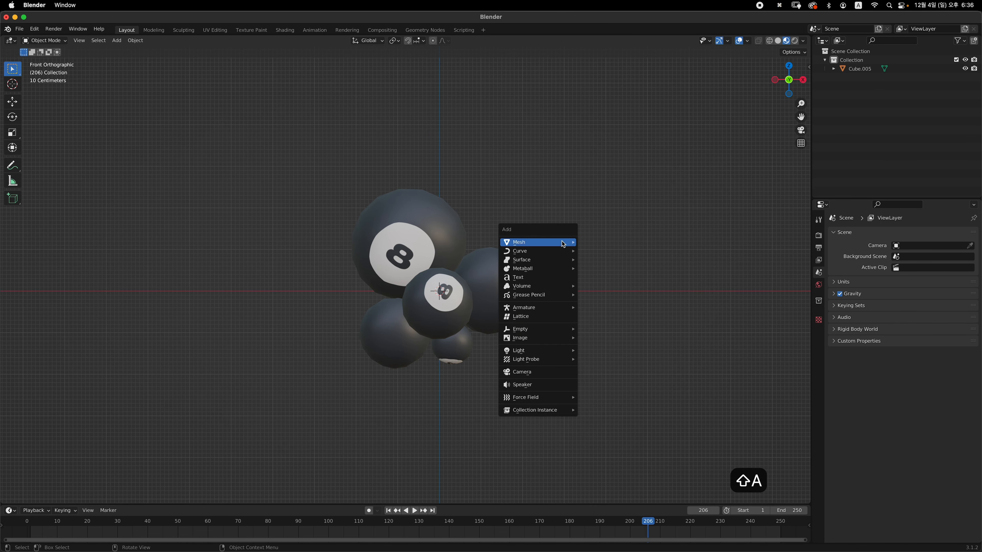
{"action": "mouse_move", "coordinate": [560, 246]}
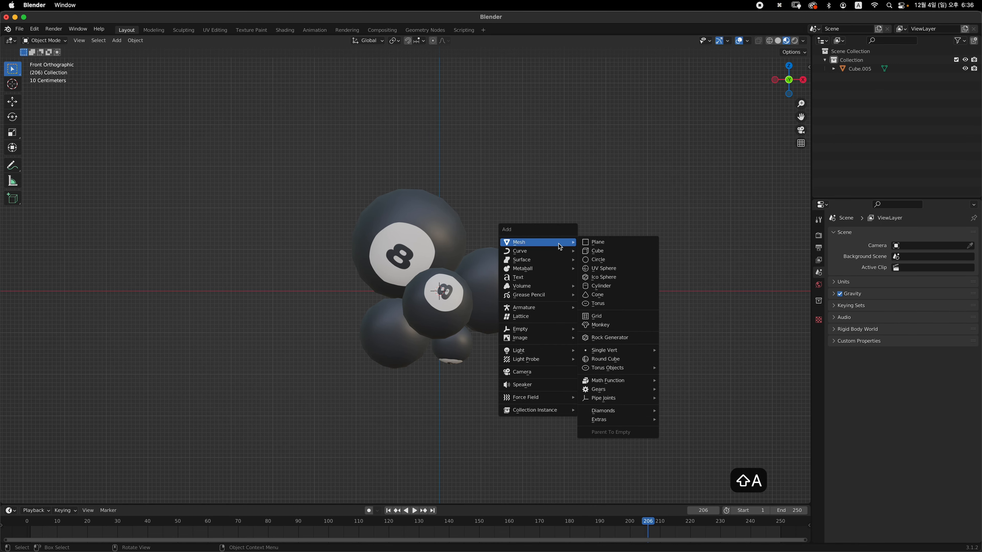
{"action": "left_click", "coordinate": [610, 255]}
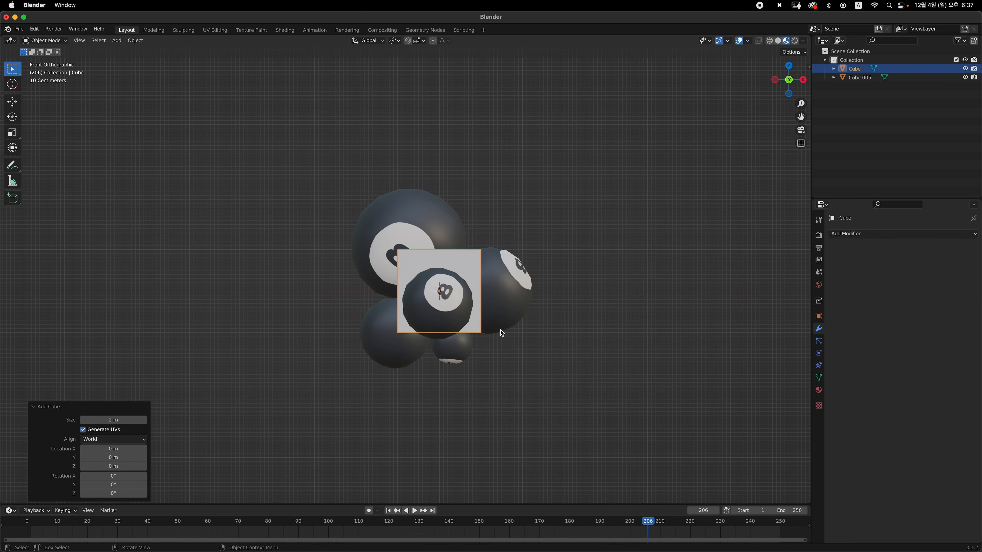
{"action": "key", "text": "s"}
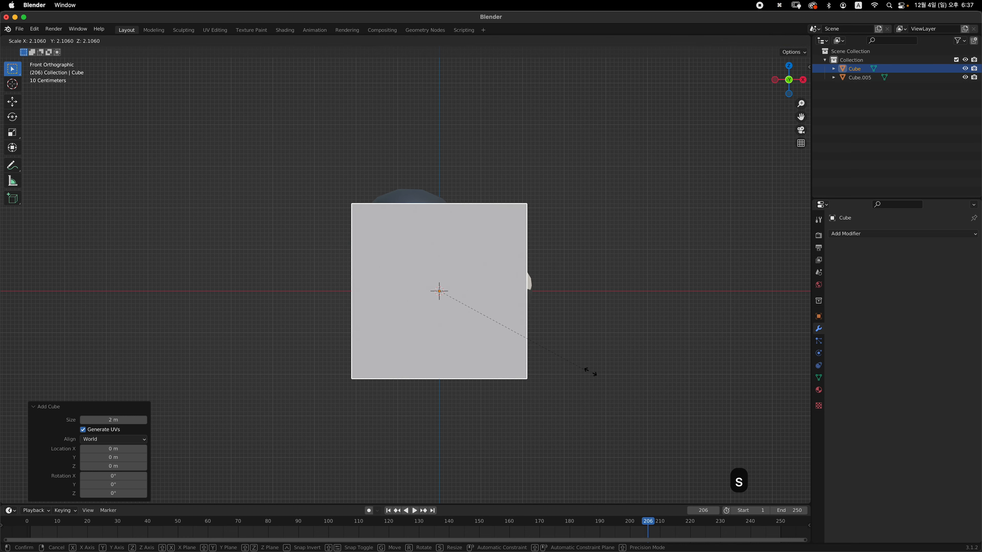
{"action": "left_click", "coordinate": [625, 386]}
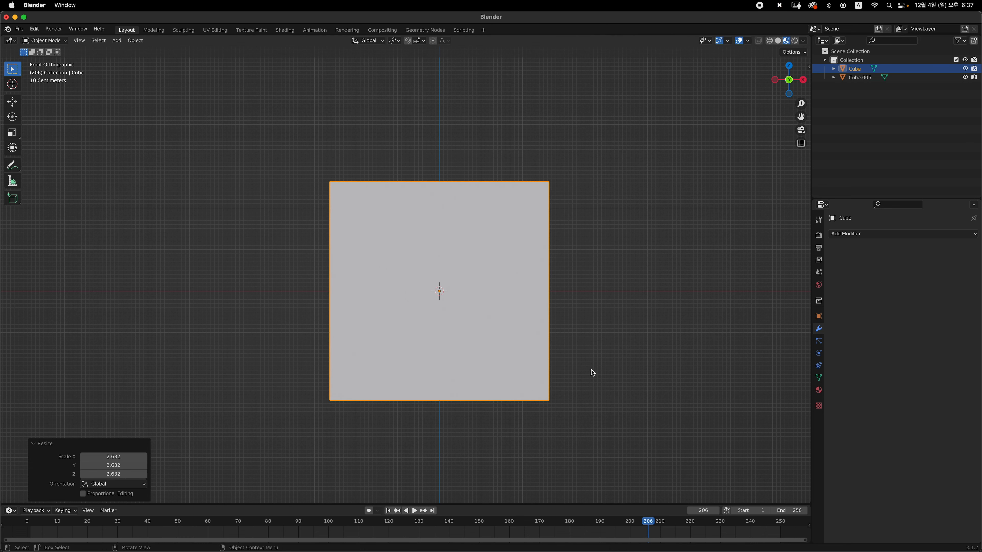
{"action": "key", "text": "s"}
{"action": "left_click", "coordinate": [596, 365]}
- Subdivide all of the cube's edges with 32 cuts in Edit Mode and return to Object Mode
{"action": "key", "text": "Tab"}
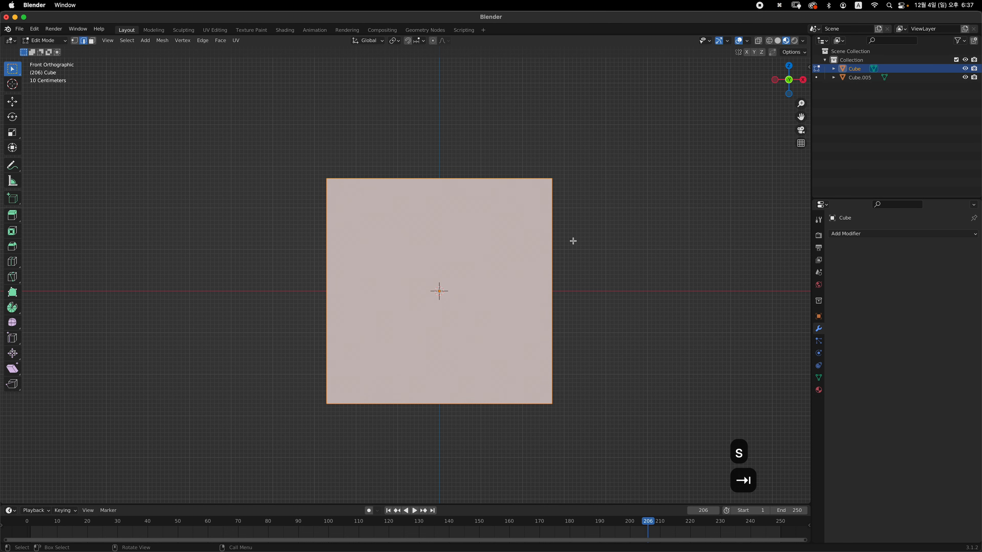
{"action": "right_click", "coordinate": [513, 229]}
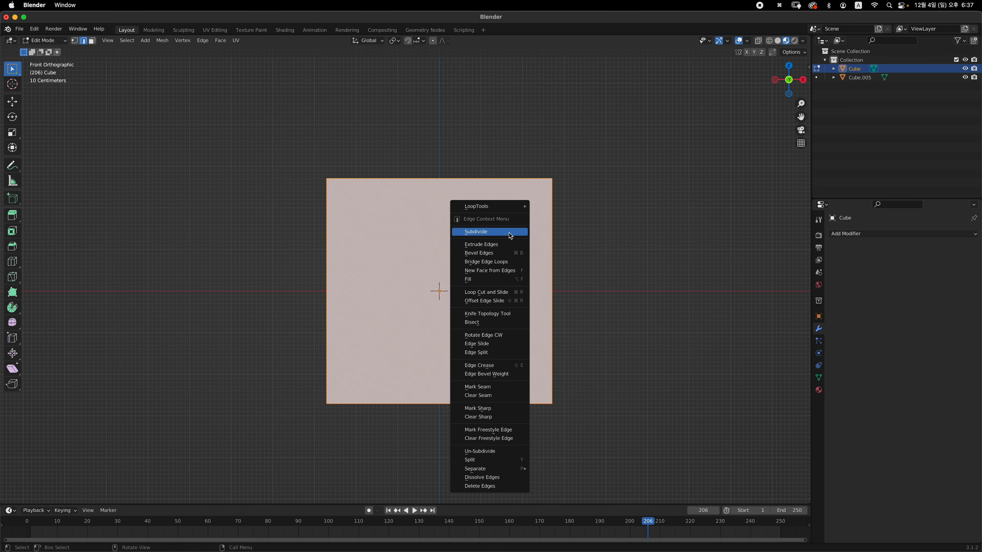
{"action": "left_click", "coordinate": [511, 232]}
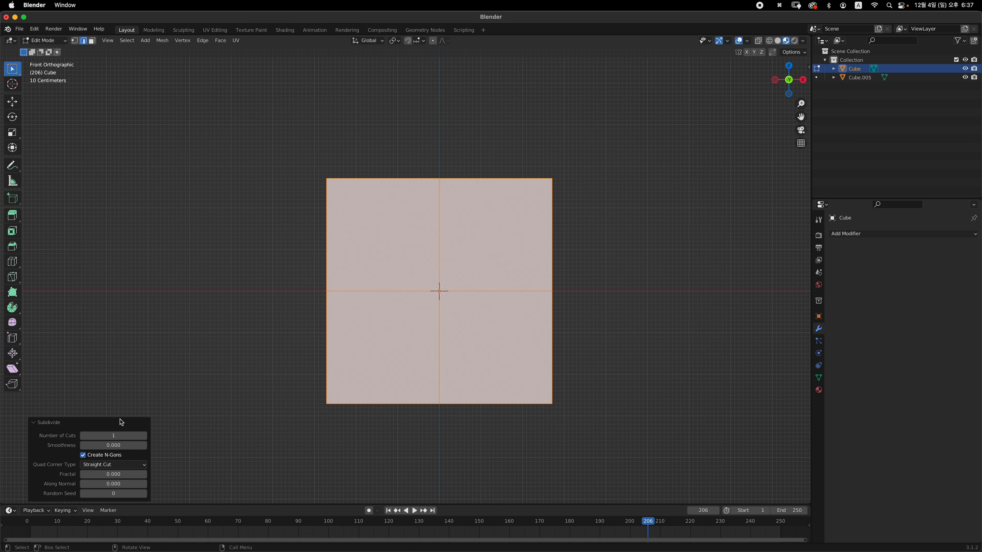
{"action": "left_click", "coordinate": [127, 436]}
{"action": "type", "text": "32"}
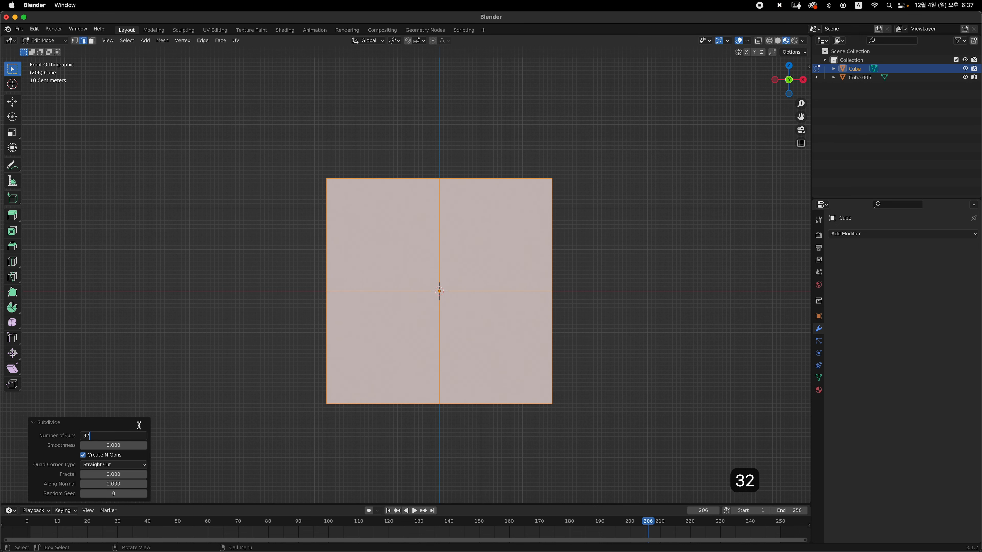
{"action": "key", "text": "Return"}
{"action": "middle_click_drag", "start_coordinate": [582, 283], "coordinate": [563, 279], "text": "shift"}
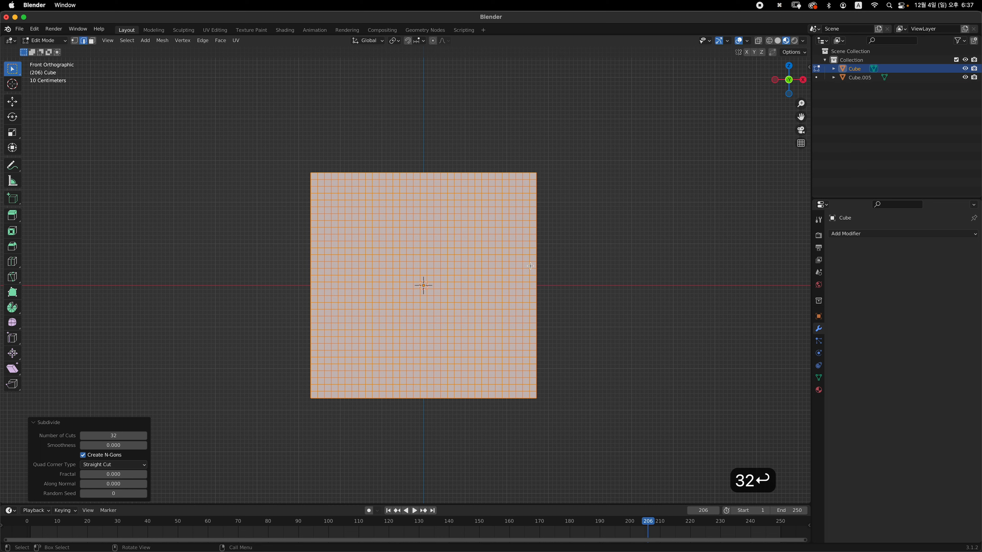
{"action": "middle_click_drag", "start_coordinate": [569, 242], "coordinate": [550, 246]}
{"action": "key", "text": "Tab"}
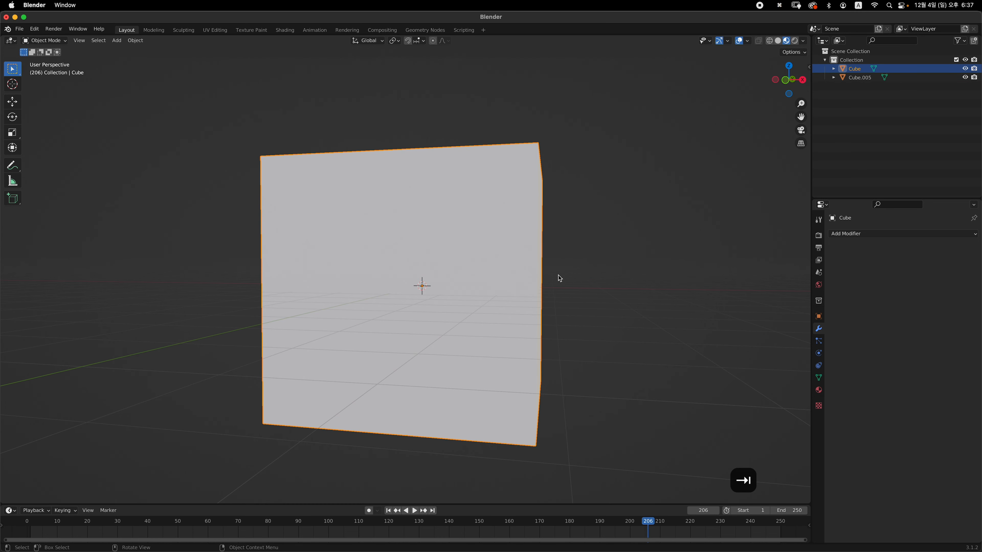
- Add a Shrinkwrap modifier to the cube with the ball cluster Cube.005 as its target
{"action": "key", "text": "grave"}
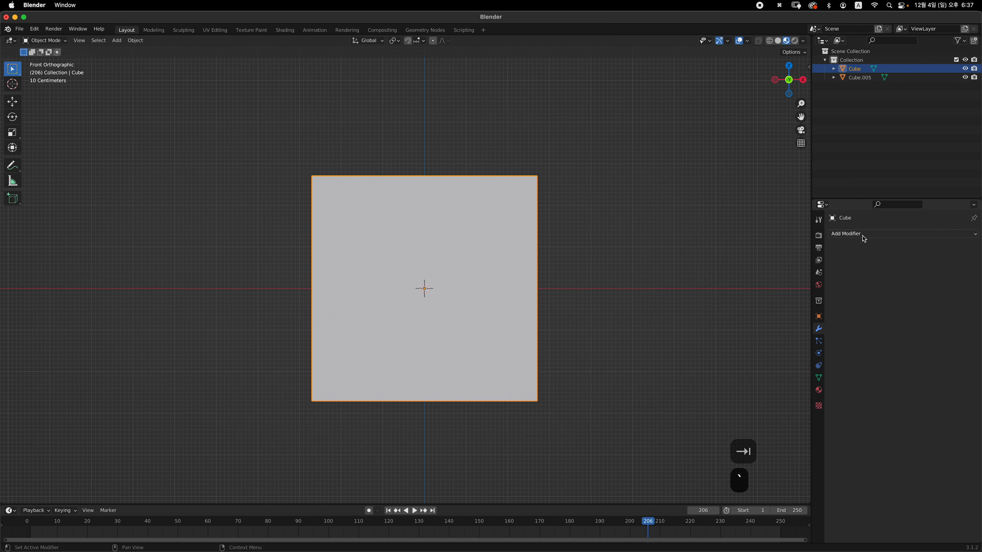
{"action": "left_click", "coordinate": [881, 234]}
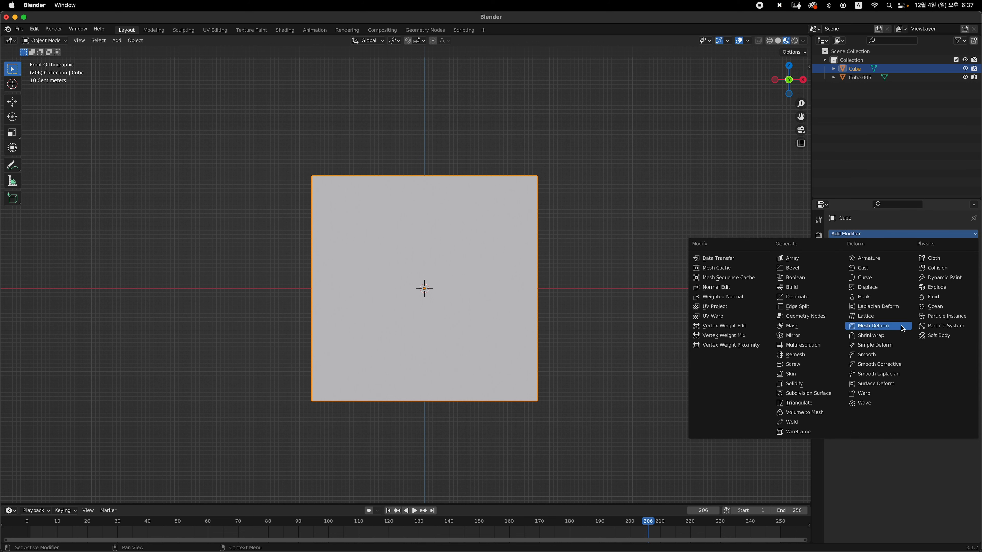
{"action": "left_click", "coordinate": [895, 337]}
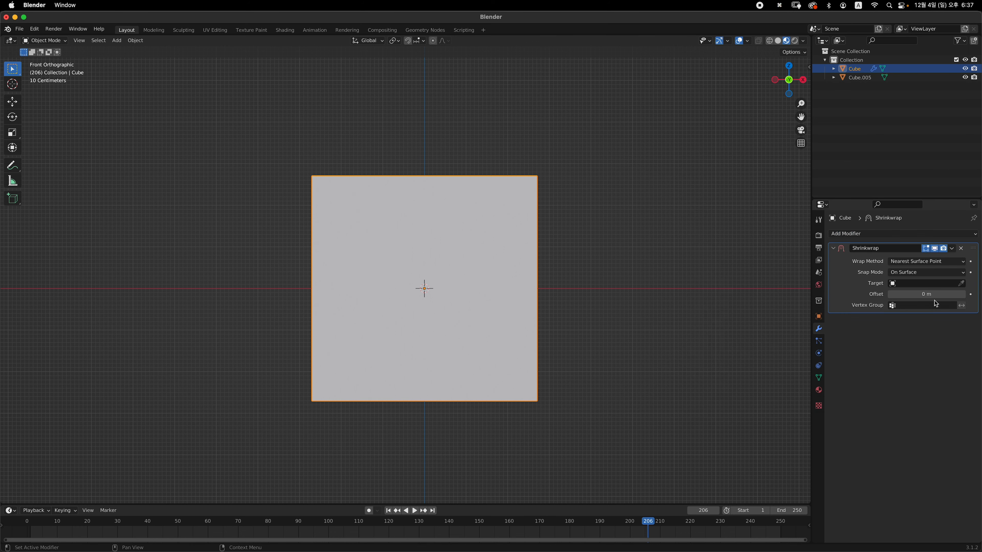
{"action": "left_click", "coordinate": [962, 285]}
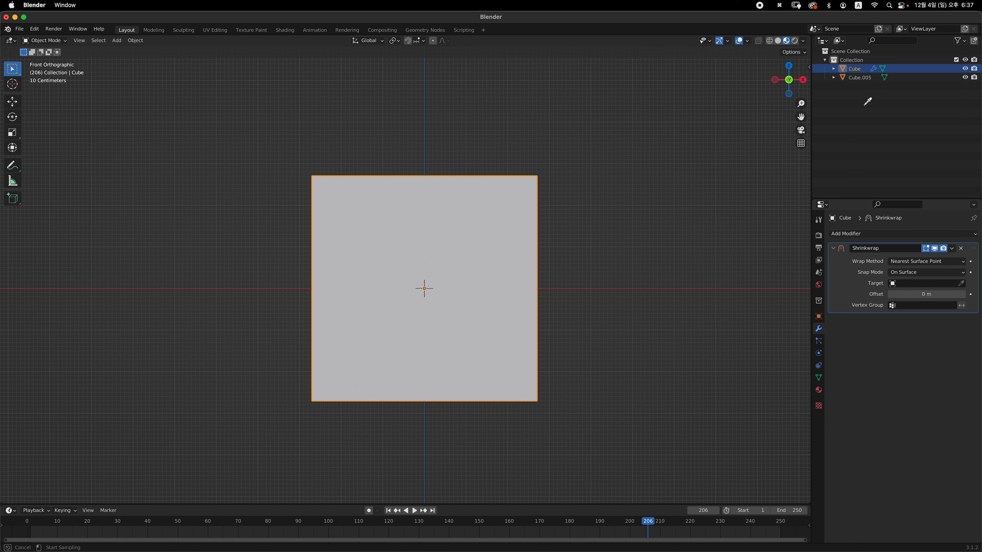
{"action": "left_click", "coordinate": [865, 78]}
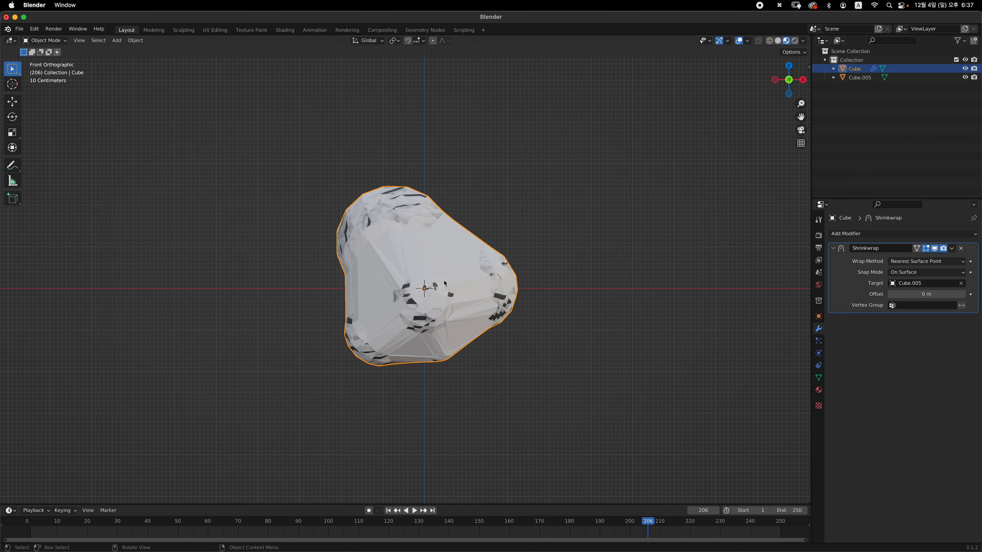
- Inspect the wrapped surface and set the Shrinkwrap offset to 0.02 m
{"action": "scroll", "coordinate": [445, 284], "scroll_direction": "up", "scroll_amount": 1}
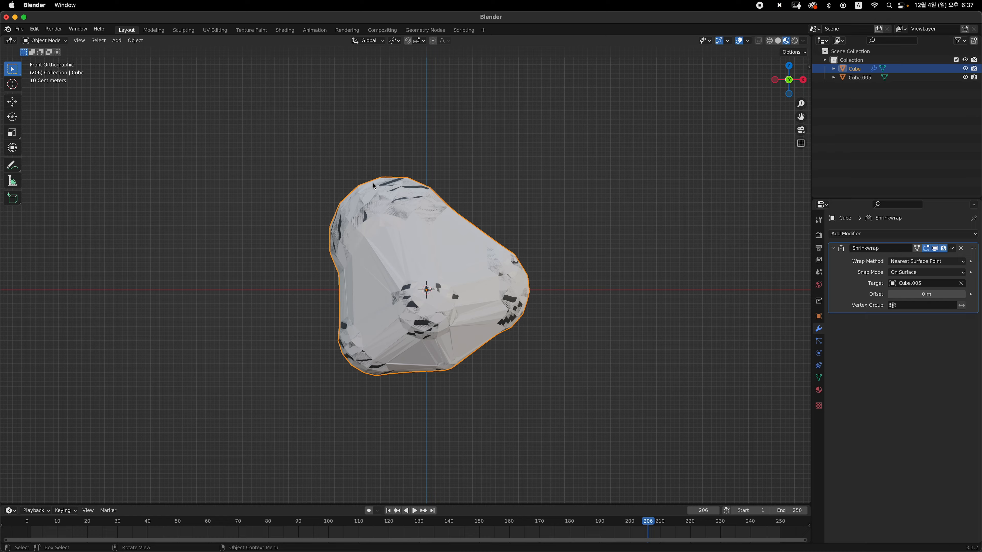
{"action": "middle_click_drag", "start_coordinate": [374, 187], "coordinate": [427, 233]}
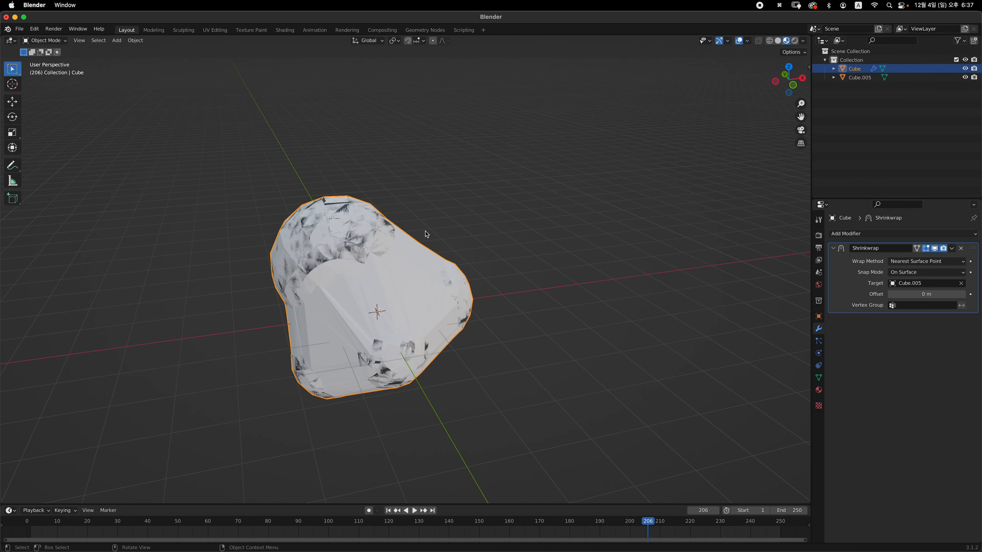
{"action": "key", "text": "grave"}
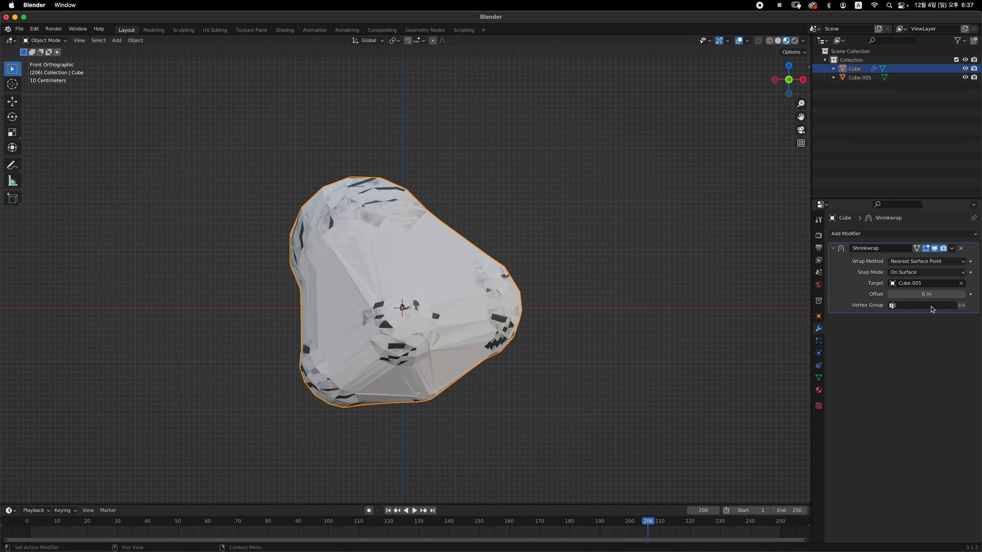
{"action": "left_click", "coordinate": [937, 295]}
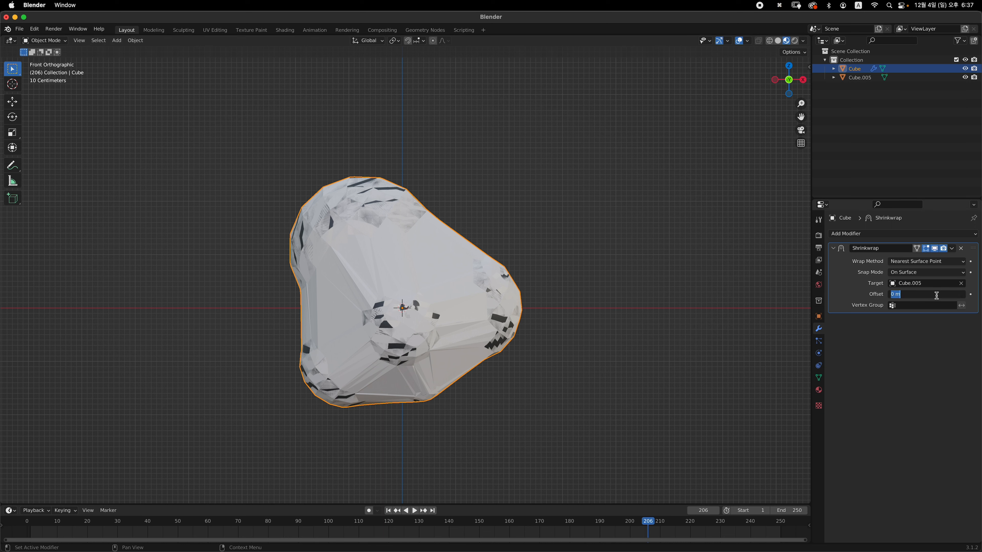
{"action": "type", "text": "0.02"}
{"action": "key", "text": "Return"}
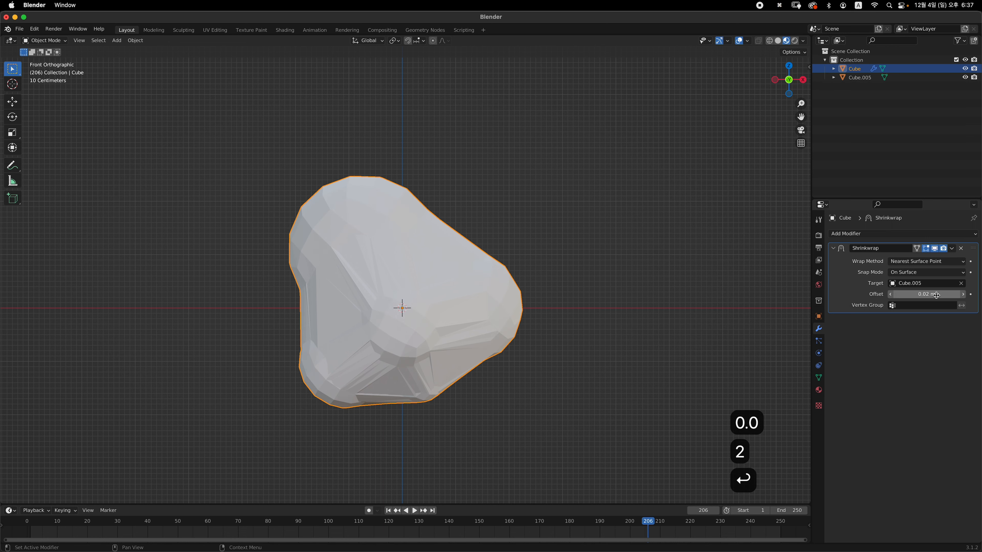
- Add a Smooth modifier to the wrapped cube and set its repeat count to 10
{"action": "scroll", "coordinate": [547, 279], "scroll_direction": "down", "scroll_amount": 3, "text": "shift"}
{"action": "scroll", "coordinate": [503, 262], "scroll_direction": "up", "scroll_amount": 1}
{"action": "scroll", "coordinate": [519, 261], "scroll_direction": "down", "scroll_amount": 2, "text": "shift"}
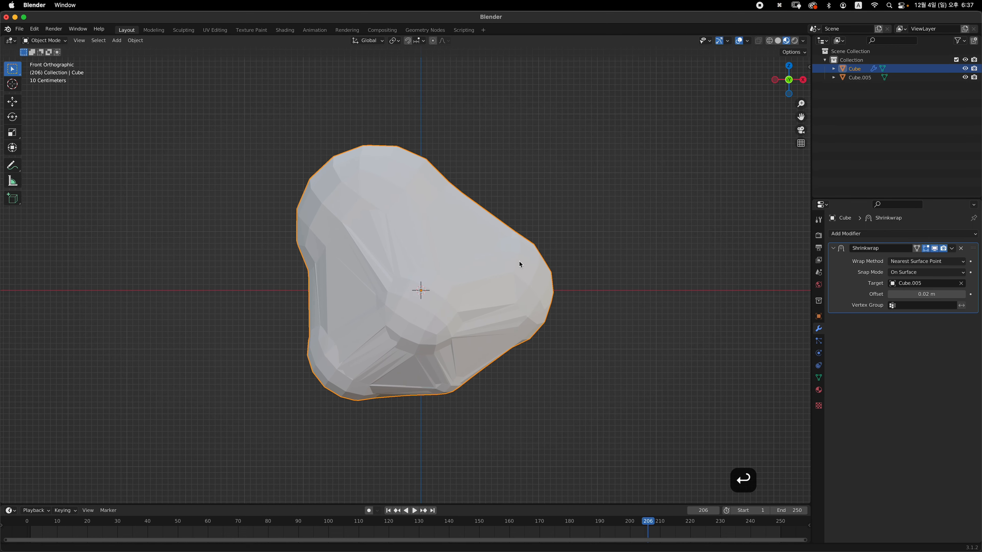
{"action": "left_click", "coordinate": [851, 233]}
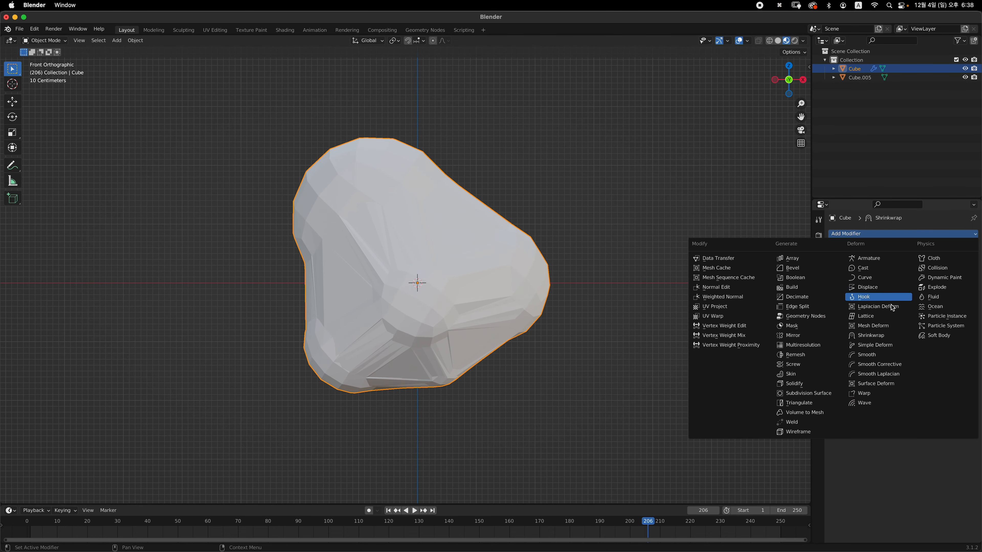
{"action": "left_click", "coordinate": [892, 356]}
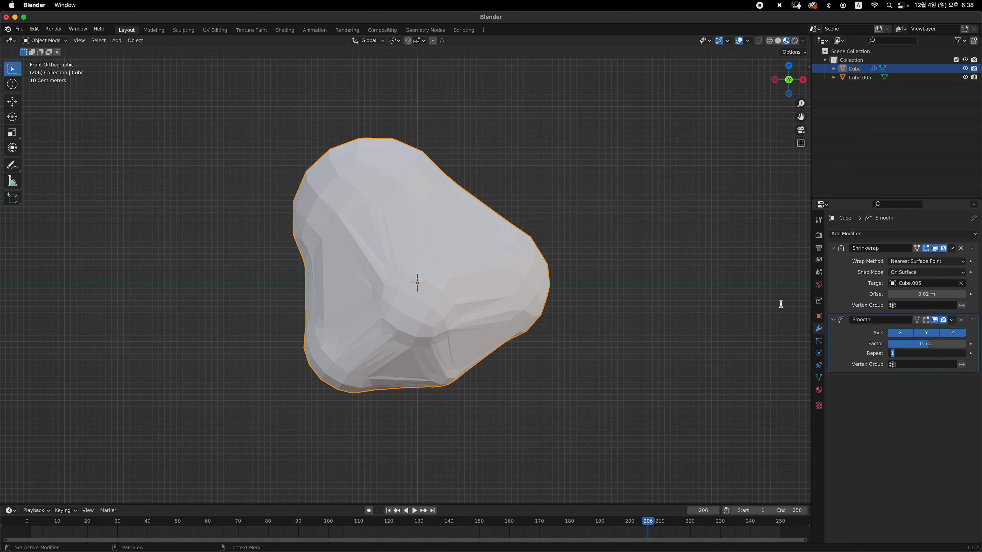
{"action": "type", "text": "10"}
{"action": "key", "text": "Return"}
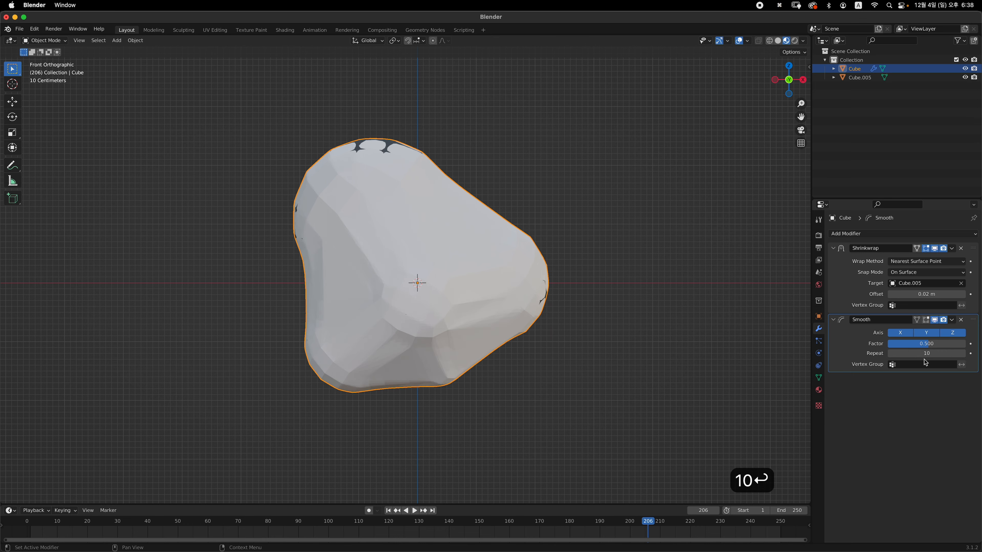
- Raise the Shrinkwrap offset to 0.07 m so the wrap fully covers the balls that poke through
{"action": "scroll", "coordinate": [637, 287], "scroll_direction": "up", "scroll_amount": 2, "text": "shift"}
{"action": "middle_click_drag", "start_coordinate": [596, 285], "coordinate": [415, 263]}
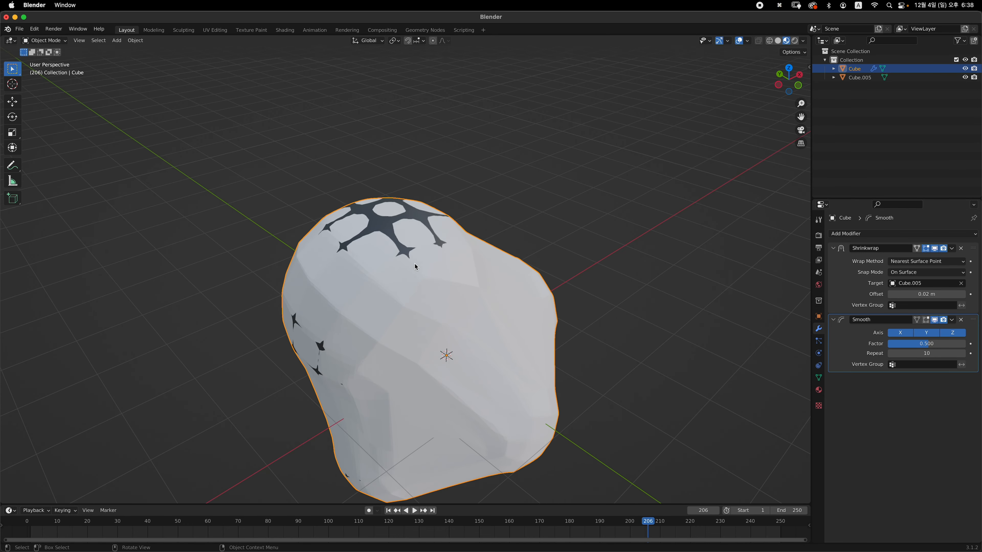
{"action": "mouse_move", "coordinate": [379, 228]}
{"action": "middle_mouse_down"}
{"action": "mouse_move", "coordinate": [432, 226]}
{"action": "mouse_move", "coordinate": [393, 233]}
{"action": "middle_mouse_up"}
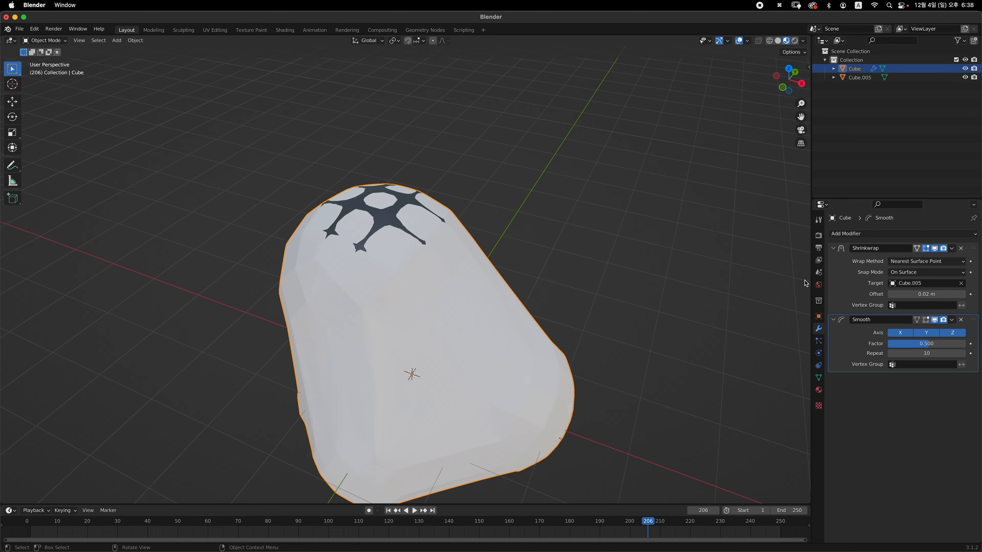
{"action": "left_click", "coordinate": [962, 294]}
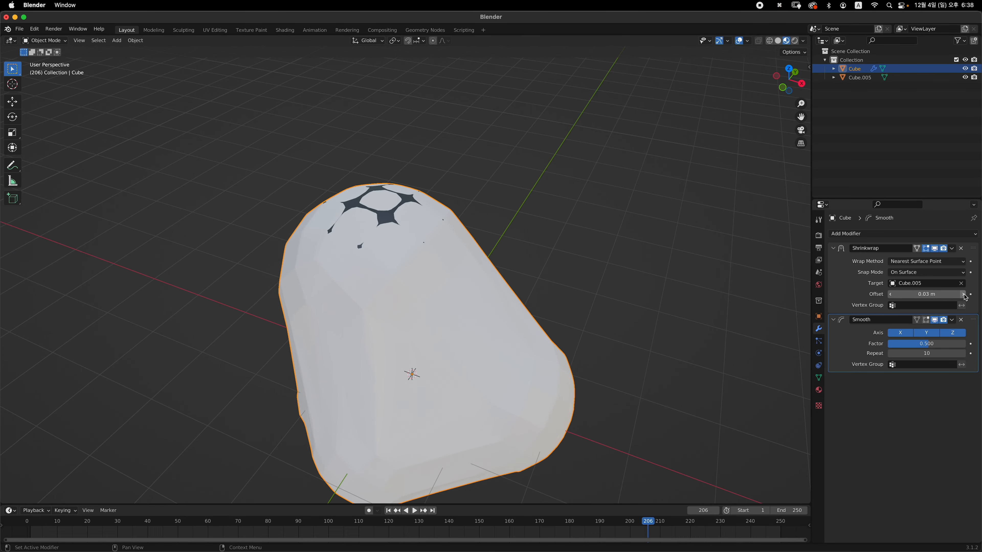
{"action": "left_click", "coordinate": [964, 295]}
{"action": "left_click", "coordinate": [964, 295]}
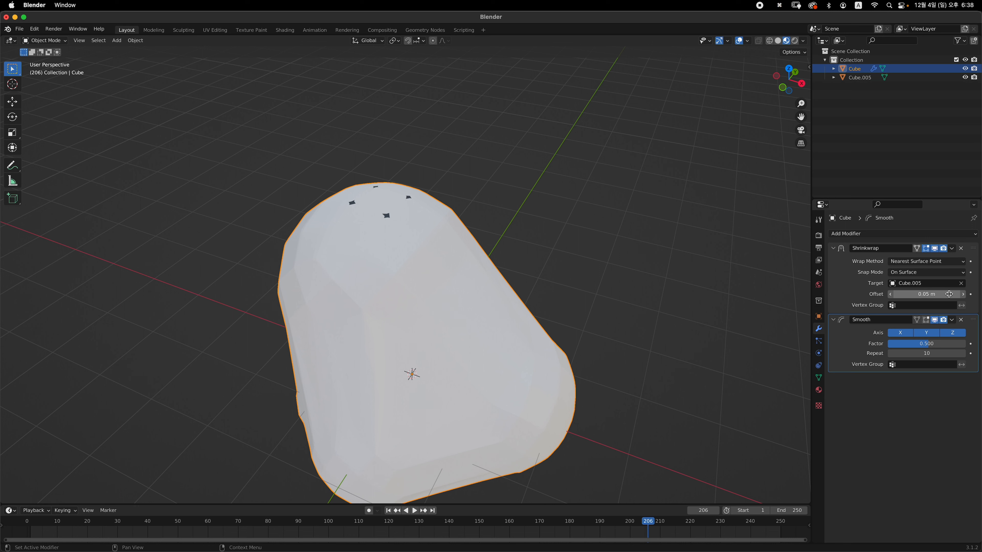
{"action": "left_click", "coordinate": [960, 295]}
{"action": "left_click", "coordinate": [961, 295]}
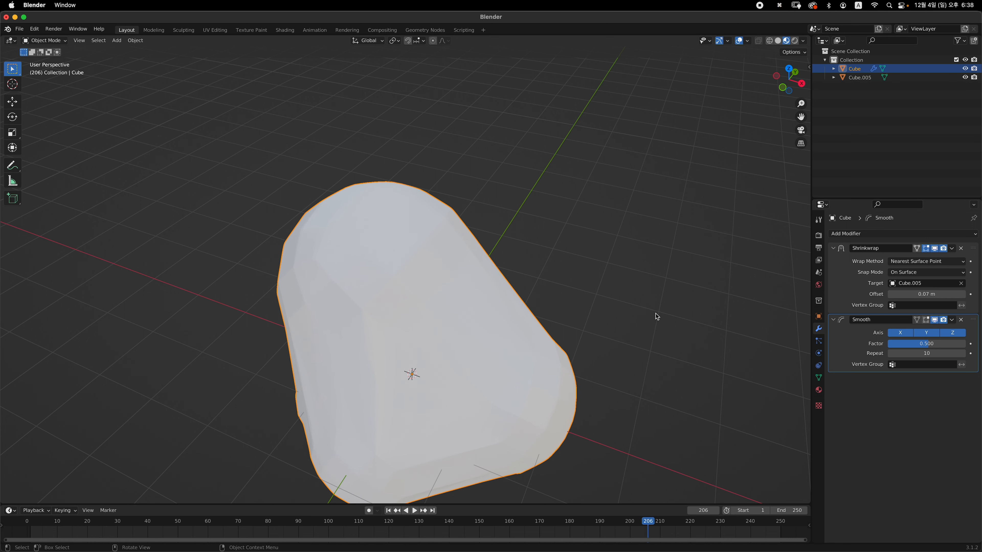
- Switch the viewport to solid shading with X-ray, check the balls inside the wrap, and return to the front view
{"action": "middle_click_drag", "start_coordinate": [656, 314], "coordinate": [543, 274]}
{"action": "key", "text": "alt+z"}
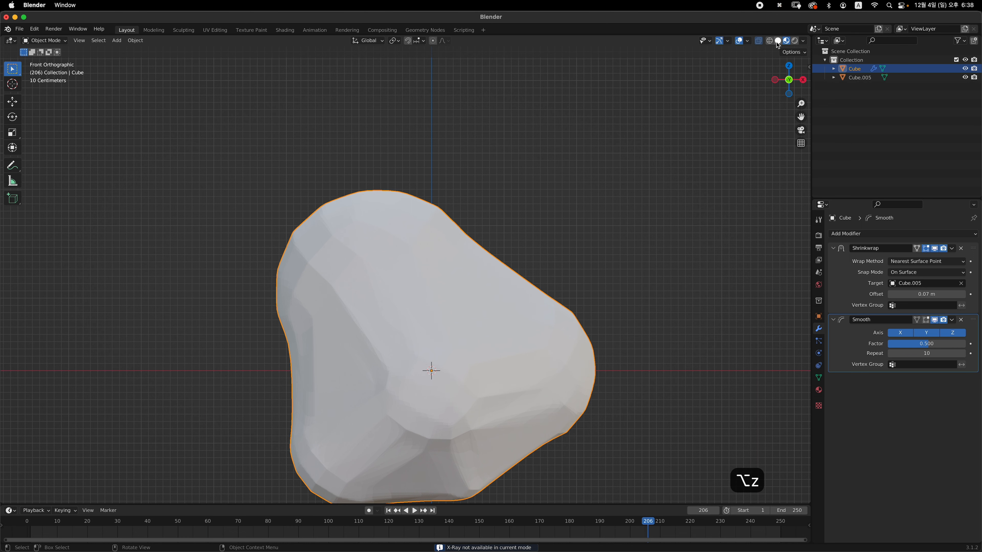
{"action": "key", "text": "alt+z"}
{"action": "scroll", "coordinate": [409, 217], "scroll_direction": "up", "scroll_amount": 2}
{"action": "middle_click_drag", "start_coordinate": [409, 216], "coordinate": [387, 207]}
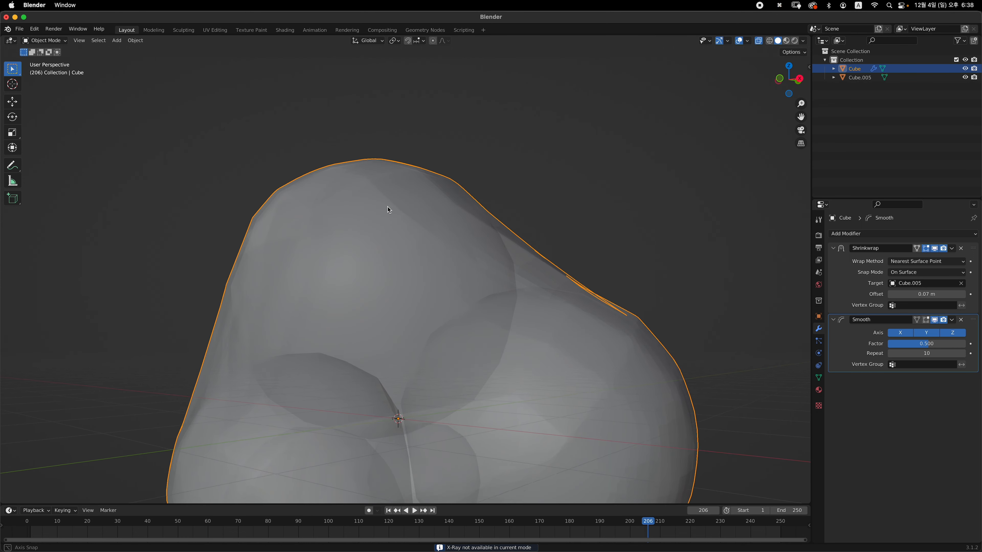
{"action": "scroll", "coordinate": [419, 303], "scroll_direction": "down", "scroll_amount": 5}
{"action": "key", "text": "grave"}
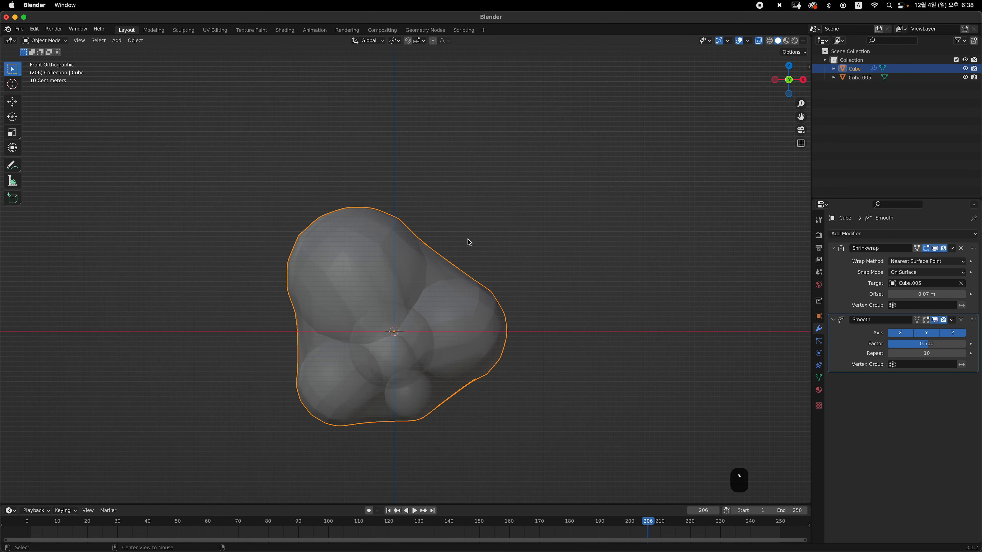
- Turn off X-ray and add a Solidify modifier with an offset of 1 to the wrap
{"action": "key", "text": "alt+z"}
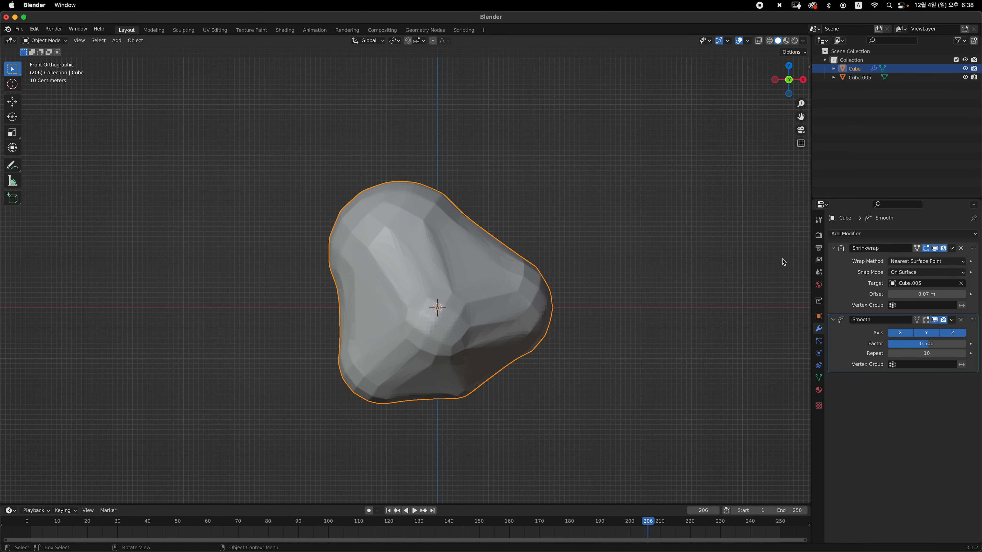
{"action": "left_click", "coordinate": [881, 234]}
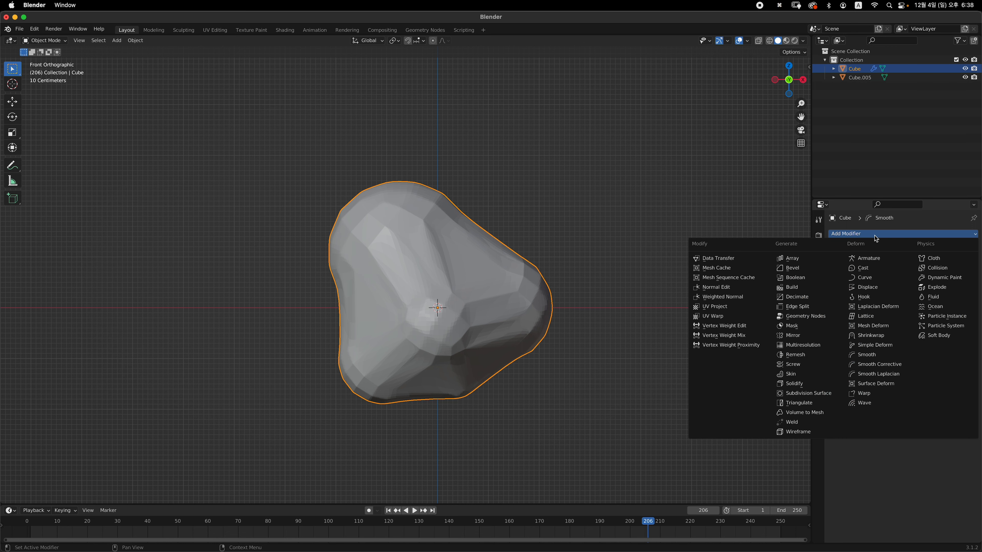
{"action": "left_click", "coordinate": [813, 384]}
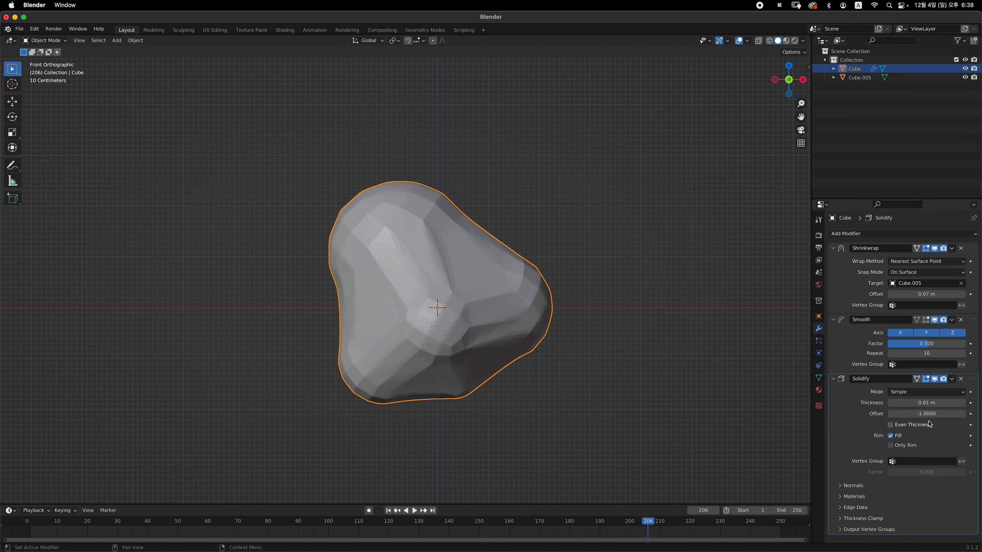
{"action": "left_click", "coordinate": [939, 414]}
{"action": "type", "text": "1"}
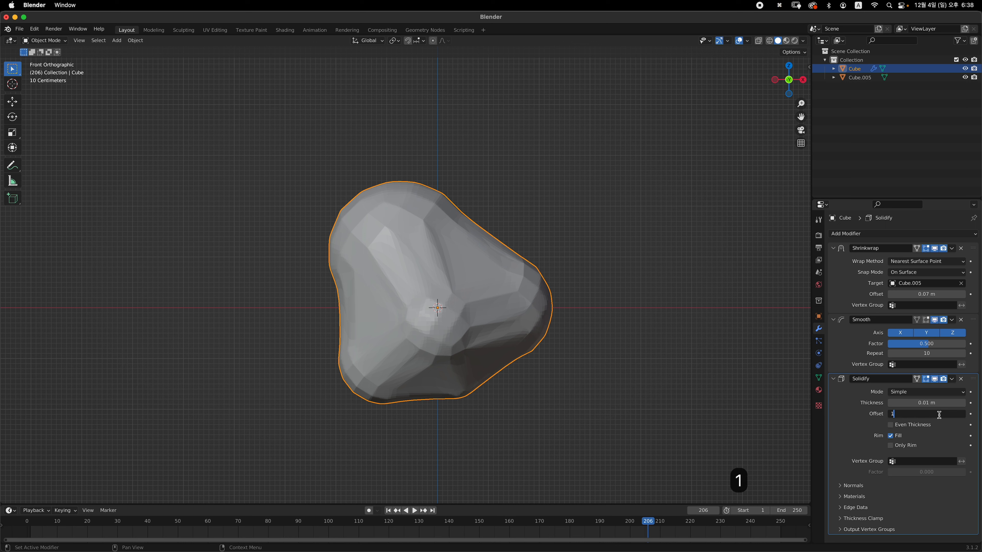
{"action": "key", "text": "Return"}
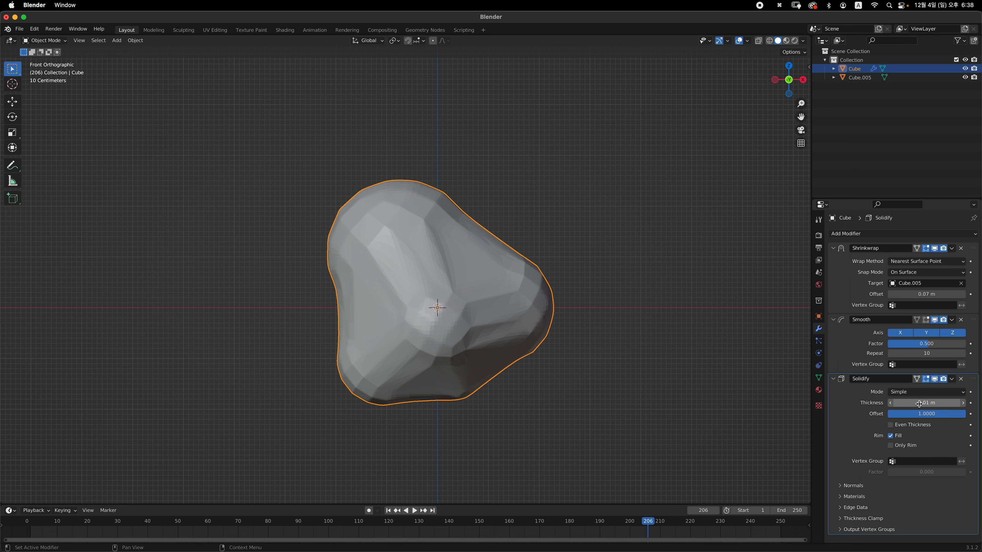
{"action": "middle_click_drag", "start_coordinate": [566, 302], "coordinate": [581, 288], "text": "shift"}
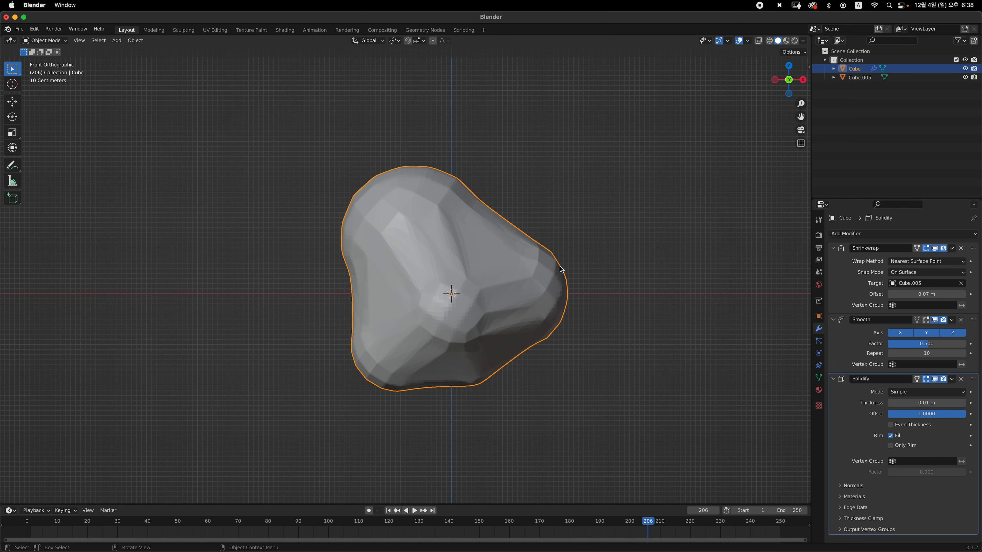
{"action": "right_click", "coordinate": [548, 263]}
{"action": "left_click", "coordinate": [553, 232]}
{"action": "left_click_drag", "start_coordinate": [799, 116], "coordinate": [796, 134]}
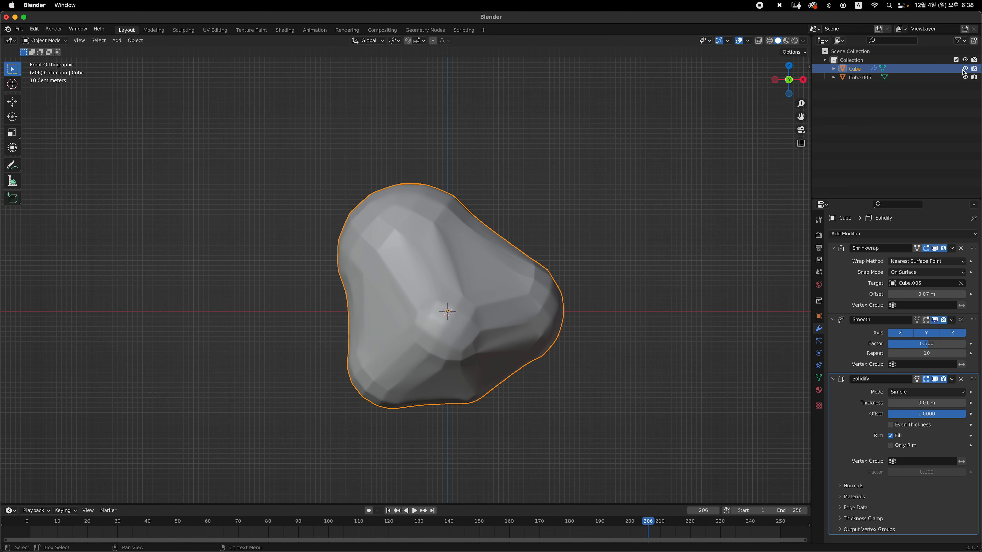
- Hide the wrap and add a level 2 Subdivision modifier to the ball cluster
{"action": "left_click", "coordinate": [965, 70]}
{"action": "left_click", "coordinate": [861, 78]}
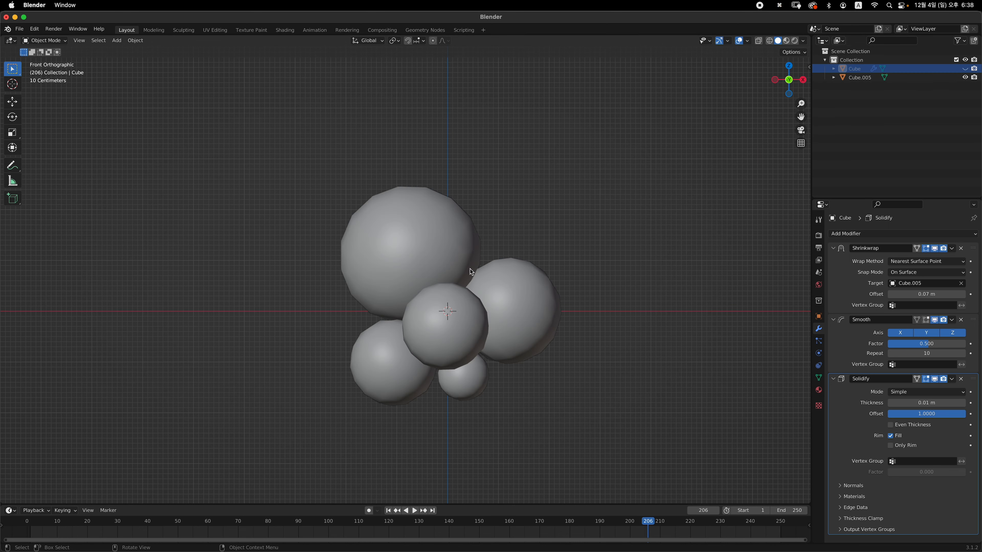
{"action": "middle_click_drag", "start_coordinate": [574, 227], "coordinate": [537, 274]}
{"action": "key", "text": "grave"}
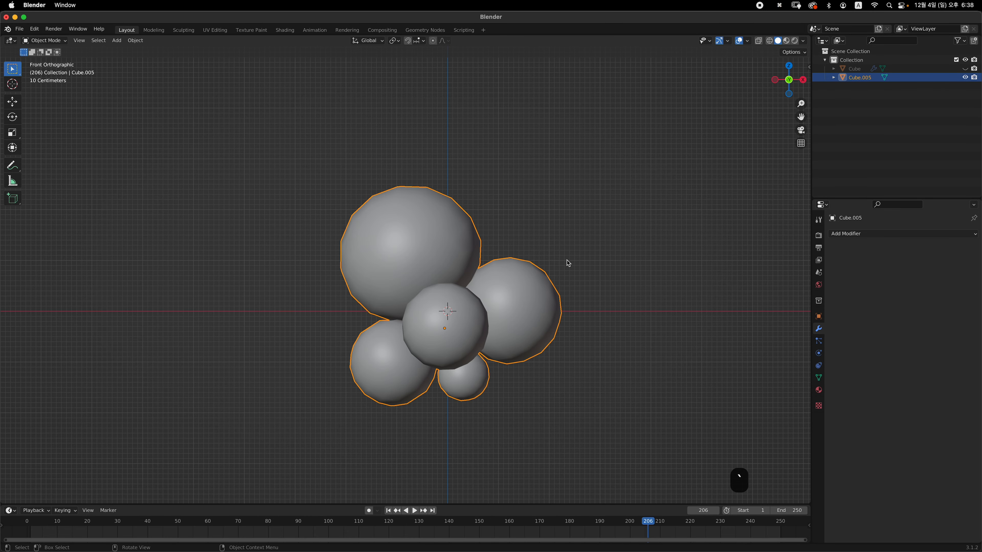
{"action": "key", "text": "super+2"}
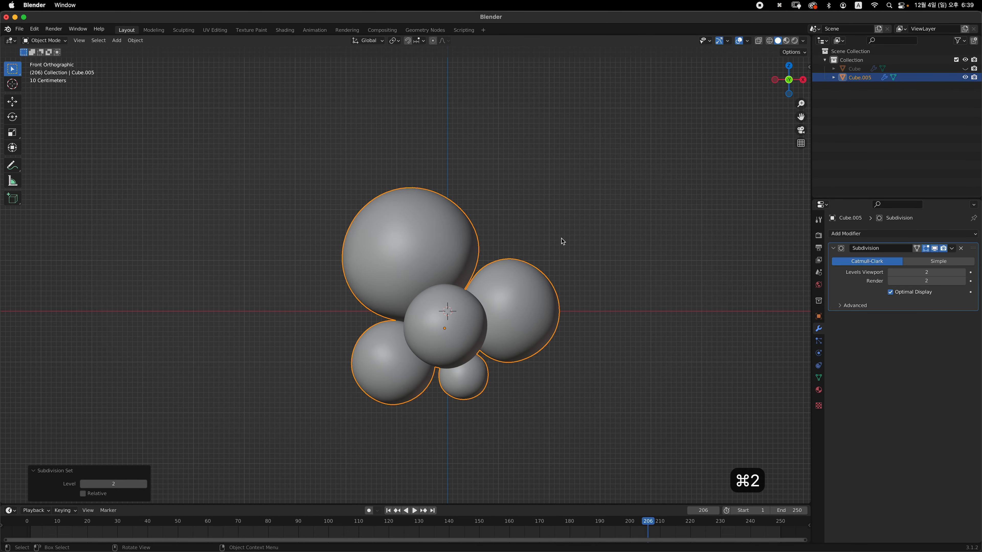
{"action": "middle_click_drag", "start_coordinate": [563, 241], "coordinate": [464, 251], "text": "shift"}
{"action": "right_click", "coordinate": [494, 209]}
{"action": "key", "text": "KP_1"}
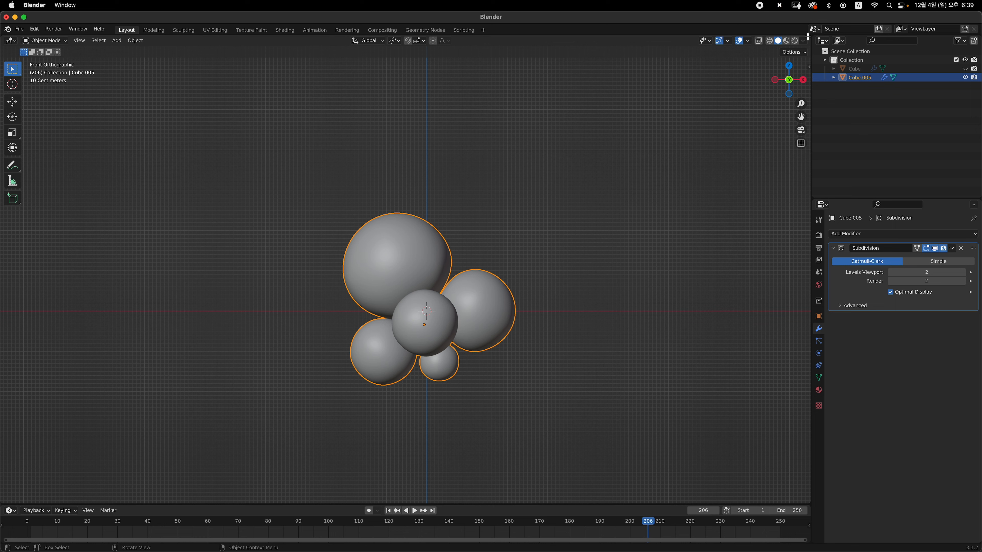
- Split the 3D viewport into two side-by-side views and use rendered shading in one of them
{"action": "left_click_drag", "start_coordinate": [803, 37], "coordinate": [405, 193]}
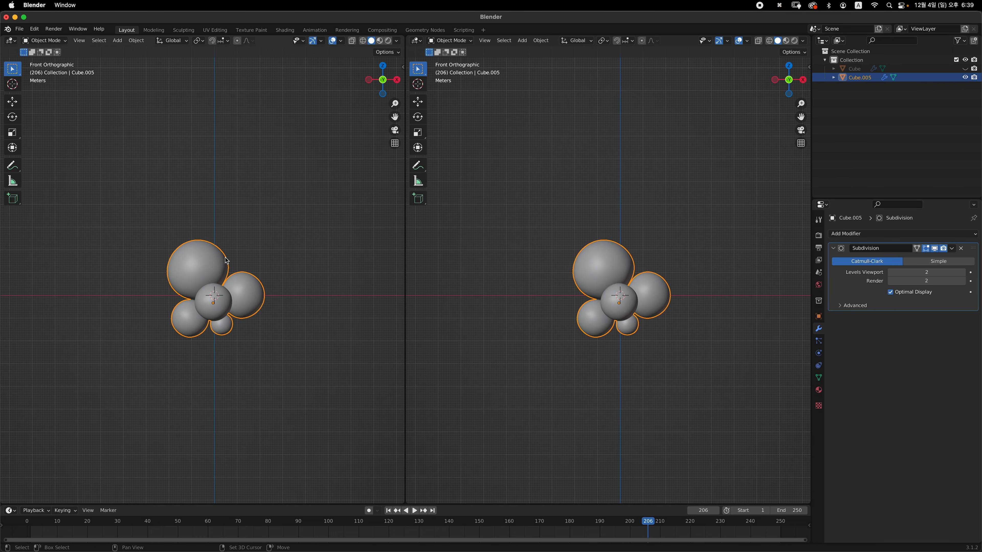
{"action": "scroll", "coordinate": [325, 186], "scroll_direction": "up", "scroll_amount": 3}
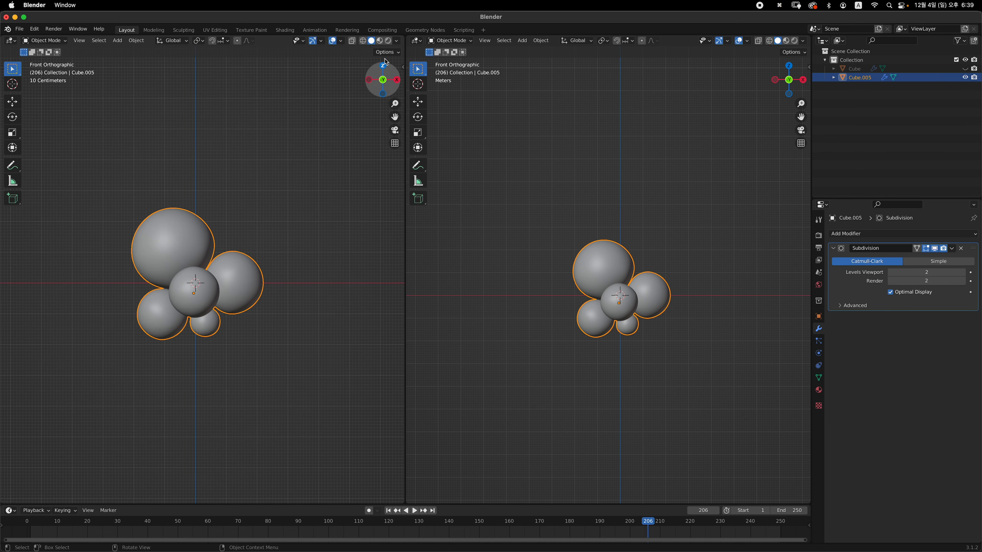
{"action": "left_click", "coordinate": [388, 41]}
{"action": "middle_click_drag", "start_coordinate": [304, 219], "coordinate": [312, 215], "text": "shift"}
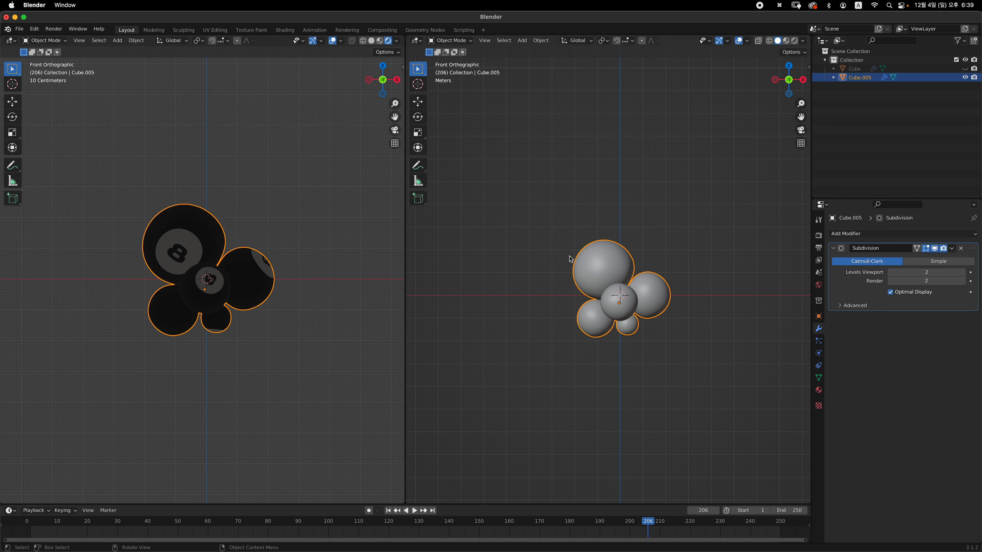
- Set the scene's render engine to Cycles
{"action": "left_click", "coordinate": [819, 235]}
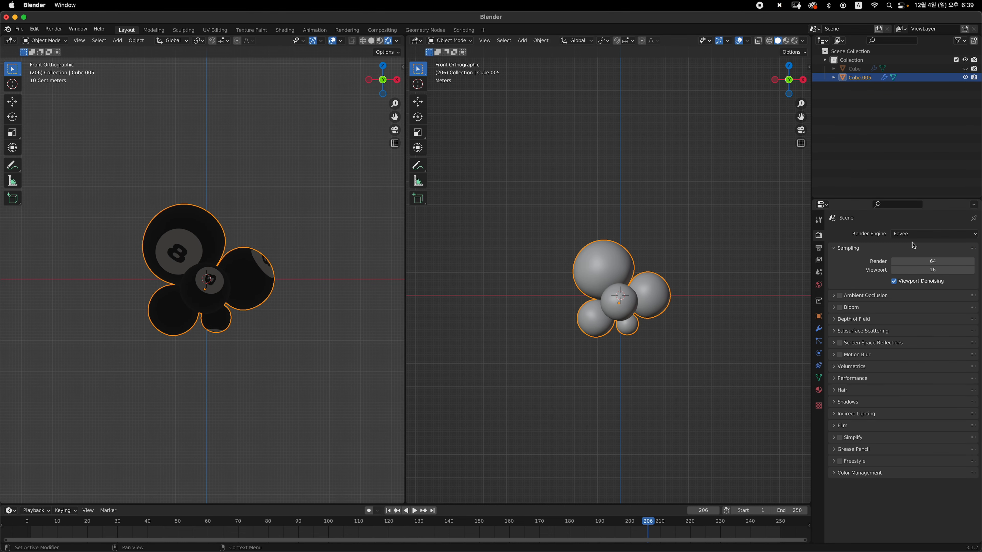
{"action": "left_click", "coordinate": [924, 236]}
{"action": "left_click", "coordinate": [918, 264]}
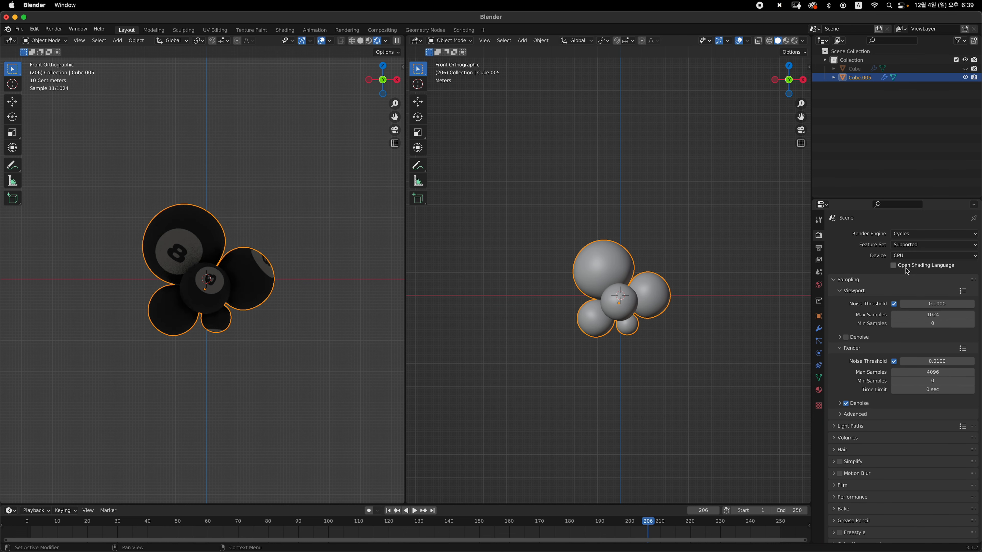
- Unhide the wrap around the balls and give it a new material
{"action": "left_click", "coordinate": [953, 71]}
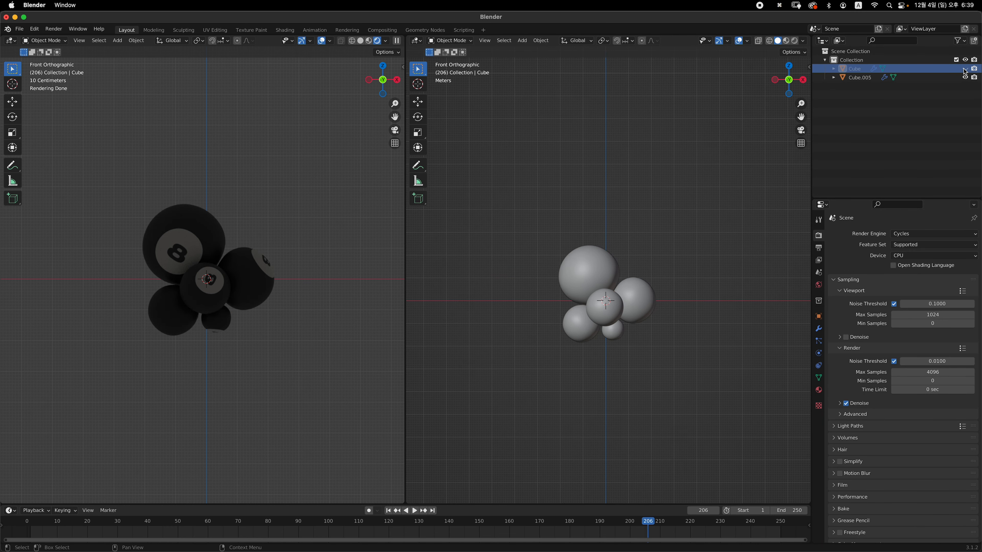
{"action": "left_click", "coordinate": [965, 69]}
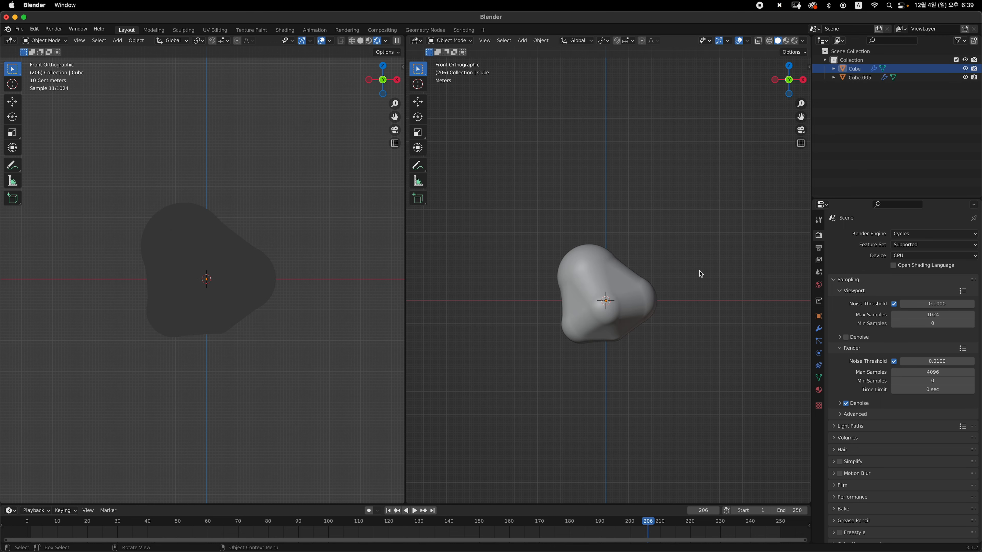
{"action": "middle_click_drag", "start_coordinate": [644, 260], "coordinate": [684, 250], "text": "shift"}
{"action": "scroll", "coordinate": [614, 301], "scroll_direction": "up", "scroll_amount": 2}
{"action": "left_click", "coordinate": [601, 309]}
{"action": "left_click", "coordinate": [818, 391]}
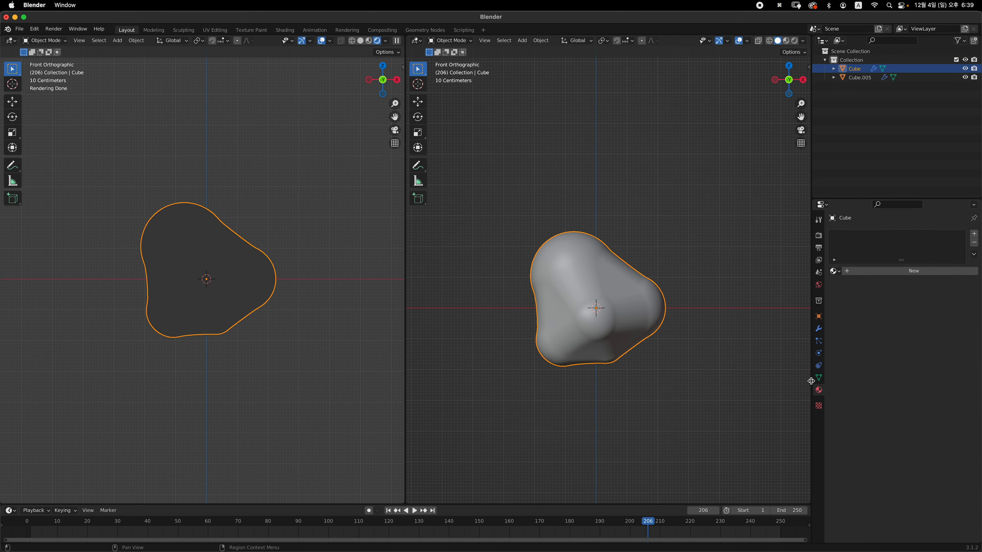
{"action": "middle_click_drag", "start_coordinate": [711, 298], "coordinate": [706, 307], "text": "shift"}
{"action": "scroll", "coordinate": [706, 307], "scroll_direction": "up", "scroll_amount": 1}
{"action": "left_click", "coordinate": [904, 272]}
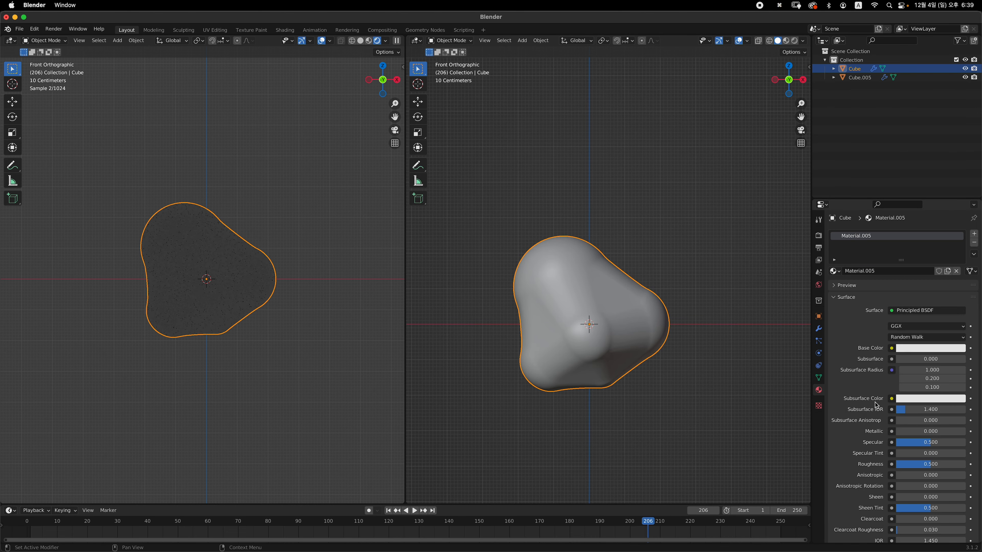
- Make the wrap's material see-through with transmission 1, roughness 0.3 and an IOR of 1.2
{"action": "scroll", "coordinate": [900, 375], "scroll_direction": "down", "scroll_amount": 10}
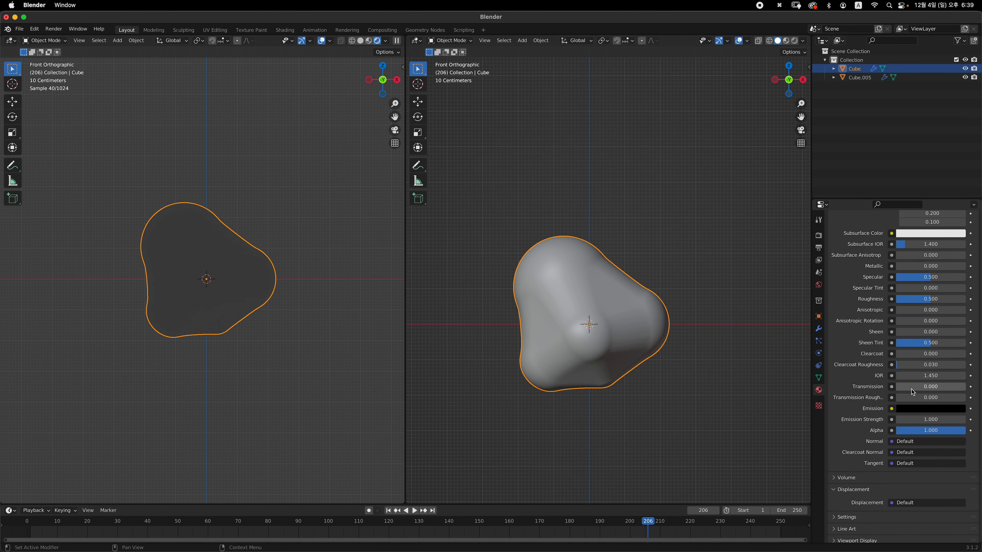
{"action": "left_click_drag", "start_coordinate": [917, 388], "coordinate": [965, 387]}
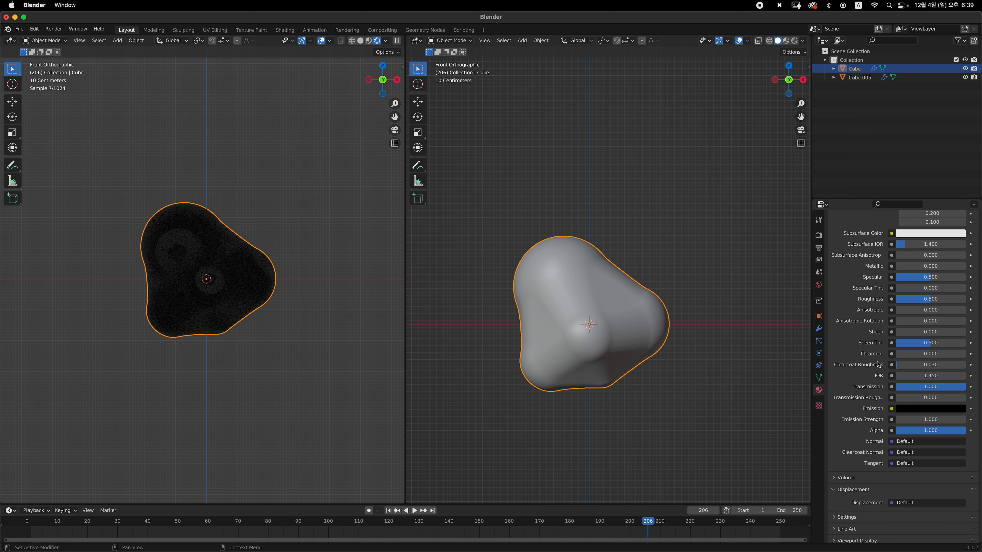
{"action": "scroll", "coordinate": [935, 323], "scroll_direction": "up", "scroll_amount": 1}
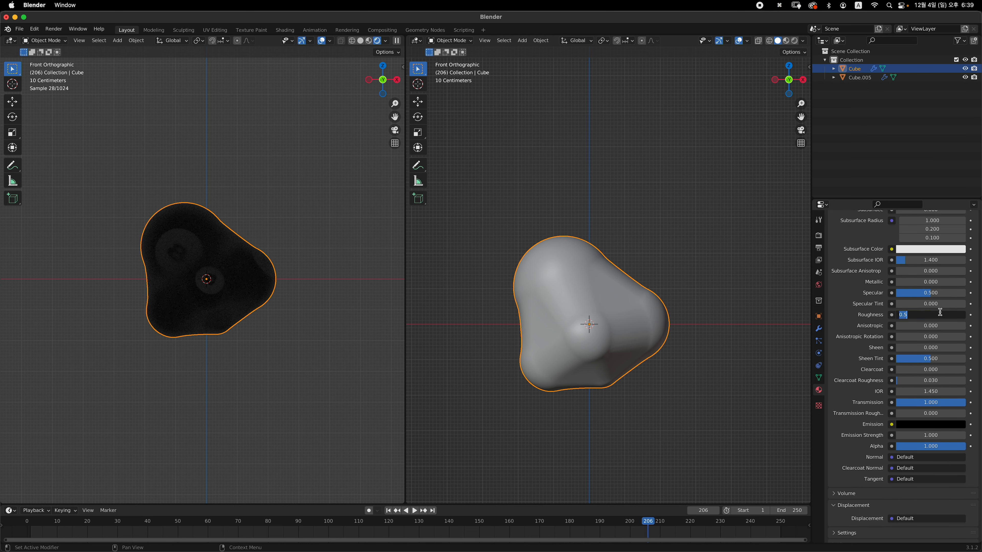
{"action": "type", "text": ".3"}
{"action": "key", "text": "Return"}
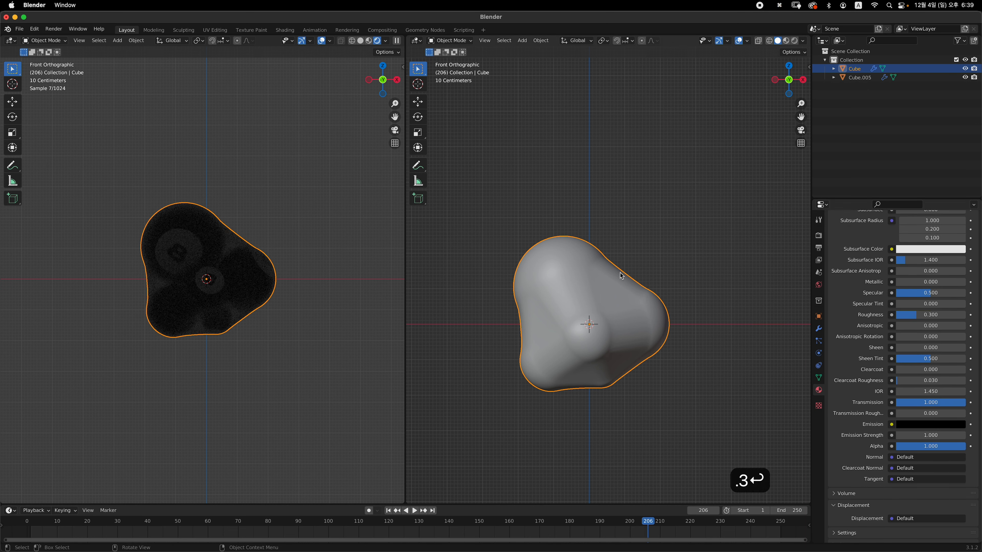
{"action": "left_click", "coordinate": [940, 392]}
{"action": "type", "text": "1.2"}
{"action": "key", "text": "Return"}
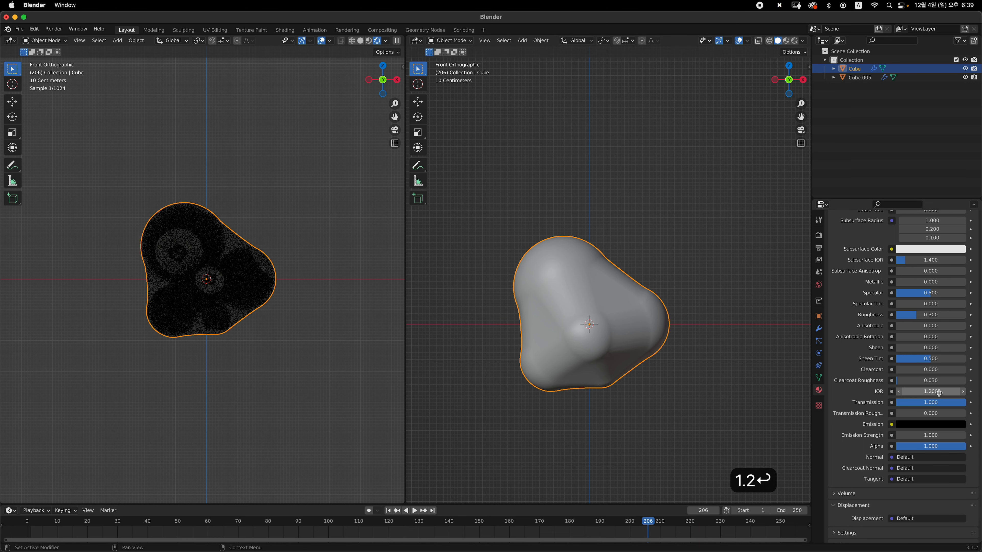
- Add an area light and move it about 7.19 m up the Z axis above the wrapped balls
{"action": "scroll", "coordinate": [682, 253], "scroll_direction": "up", "scroll_amount": 1, "text": "shift"}
{"action": "left_click", "coordinate": [695, 249]}
{"action": "scroll", "coordinate": [607, 278], "scroll_direction": "down", "scroll_amount": 1, "text": "ctrl"}
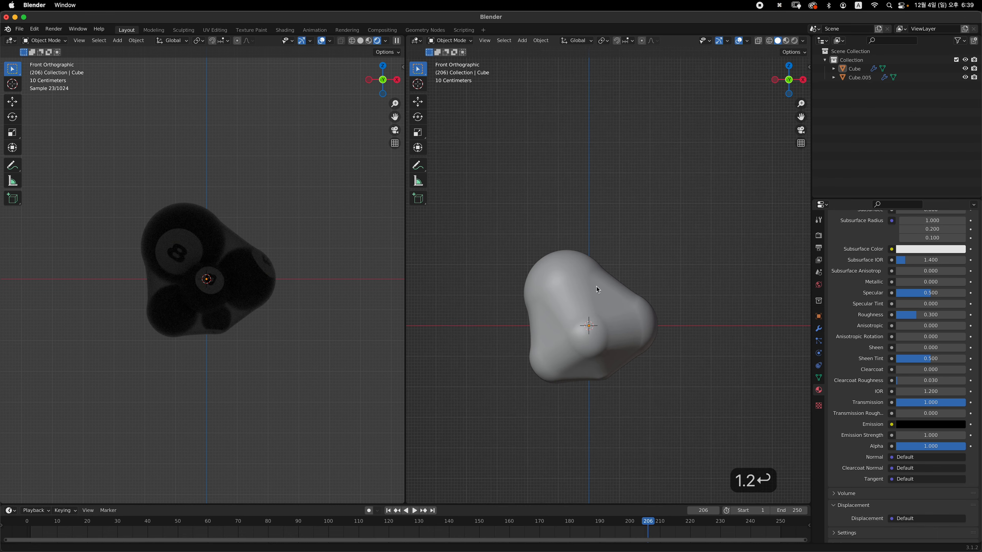
{"action": "scroll", "coordinate": [259, 319], "scroll_direction": "up", "scroll_amount": 1, "text": "shift"}
{"action": "scroll", "coordinate": [254, 303], "scroll_direction": "up", "scroll_amount": 2}
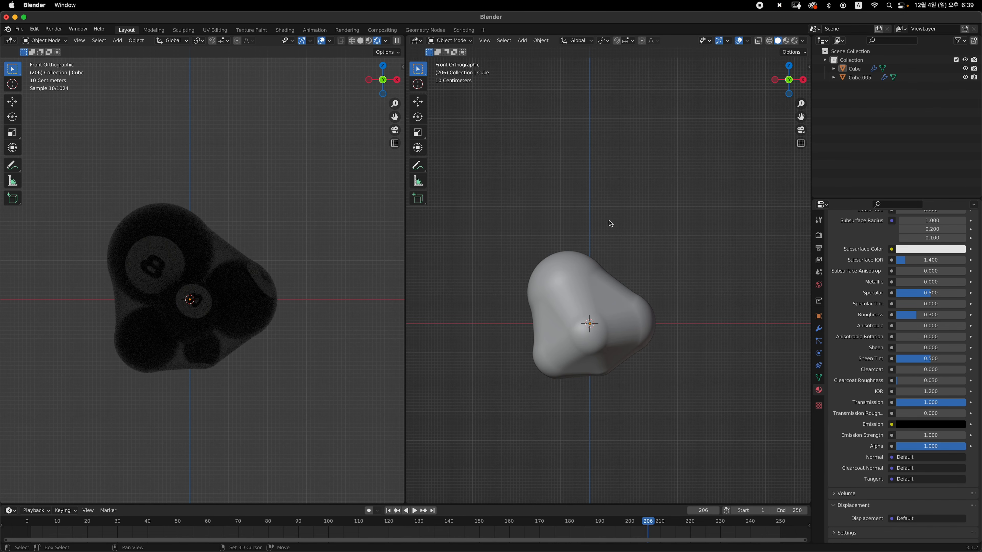
{"action": "key", "text": "shift+a"}
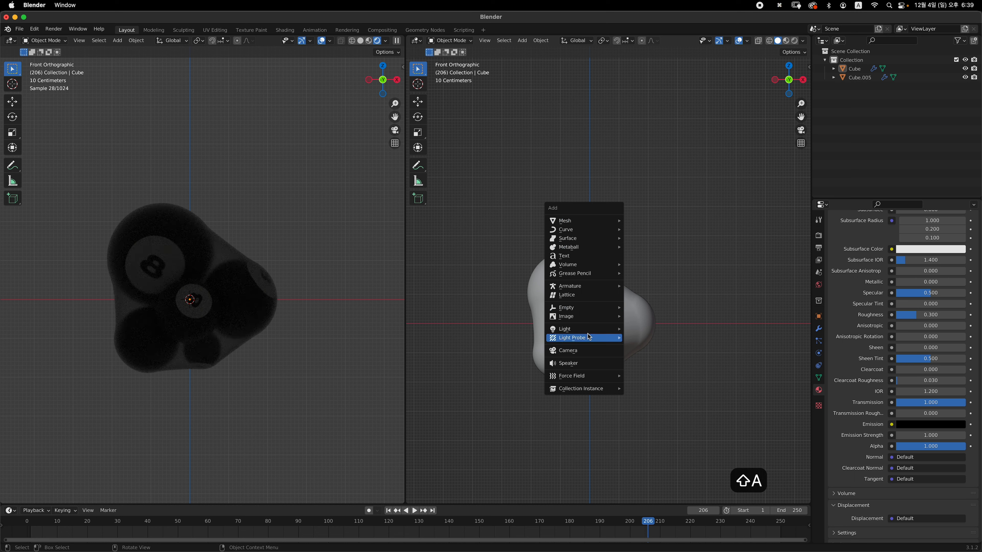
{"action": "mouse_move", "coordinate": [588, 329]}
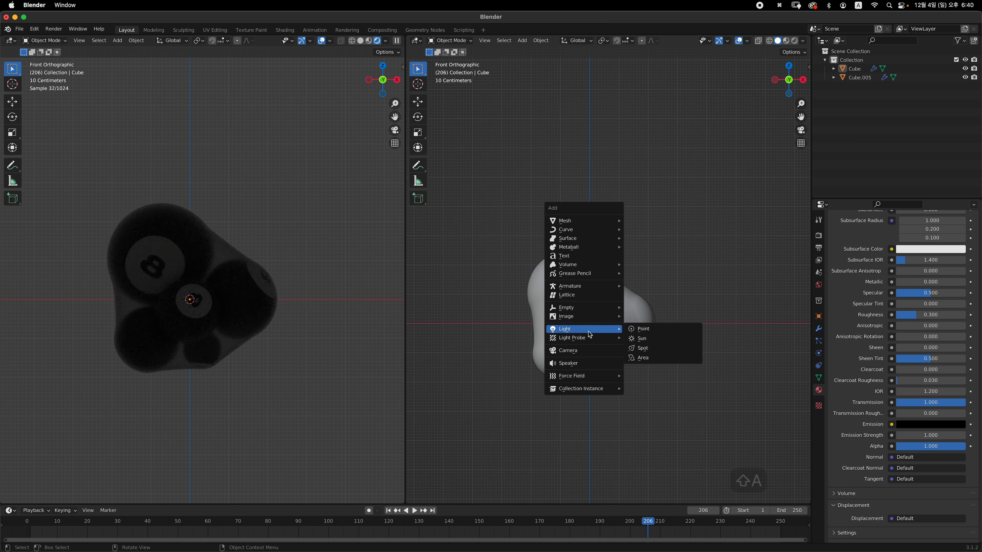
{"action": "left_click", "coordinate": [656, 361]}
{"action": "key", "text": "g"}
{"action": "key", "text": "z"}
{"action": "left_click", "coordinate": [636, 211]}
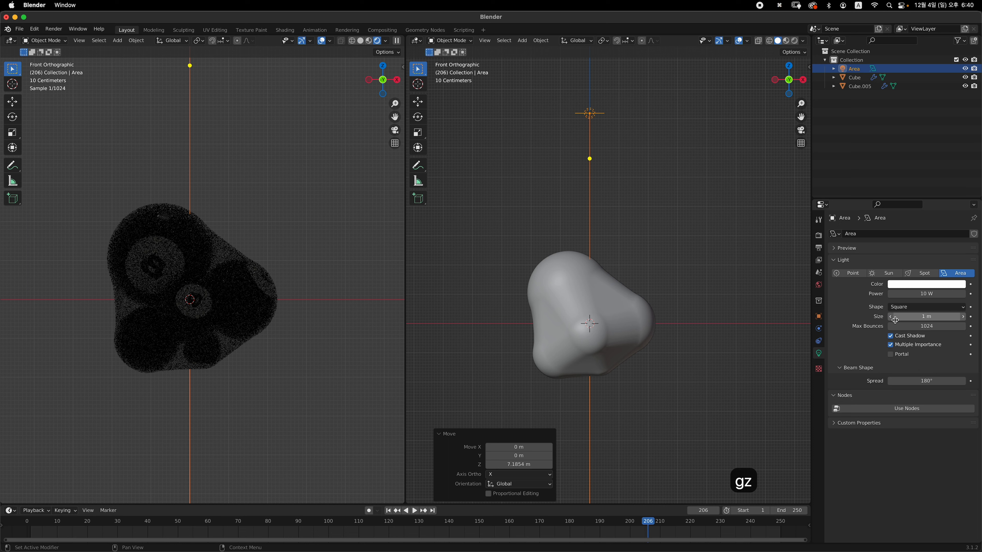
- Set the area light's power to 2000 W and its size to 20 m
{"action": "left_click", "coordinate": [928, 294]}
{"action": "type", "text": "2"}
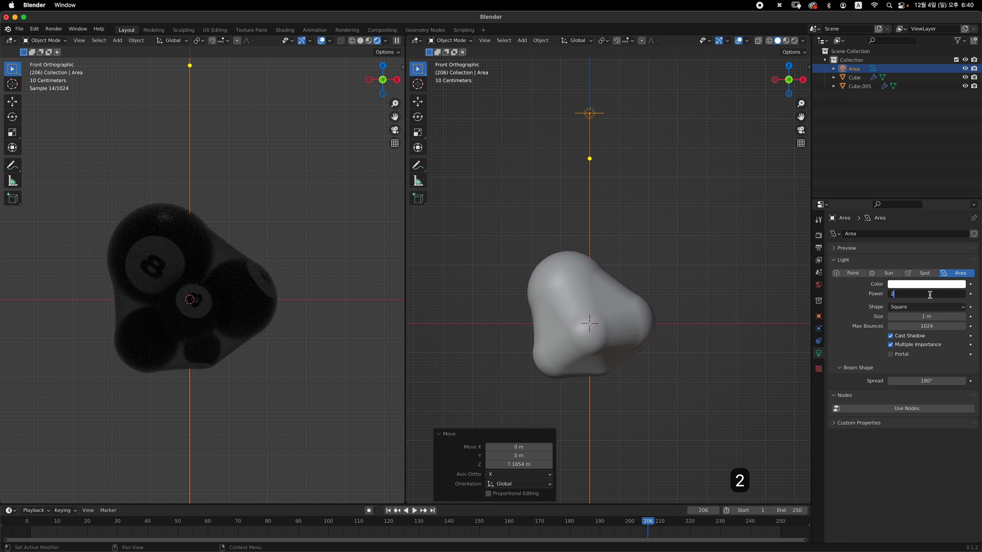
{"action": "type", "text": "000"}
{"action": "key", "text": "Return"}
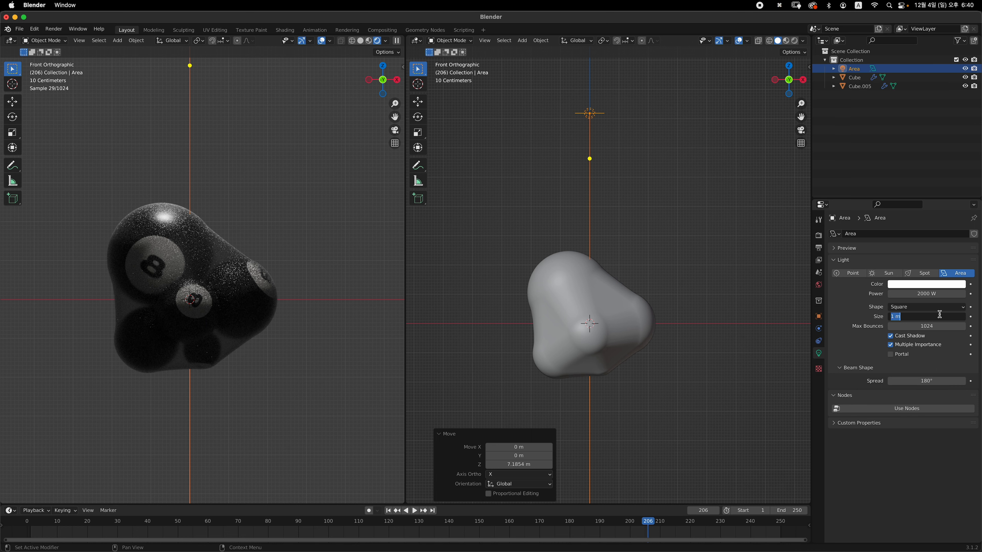
{"action": "type", "text": "20"}
{"action": "key", "text": "Return"}
- Raise the area light along Z by about 7.07 m and then by about another 3.05 m
{"action": "scroll", "coordinate": [666, 357], "scroll_direction": "down", "scroll_amount": 4}
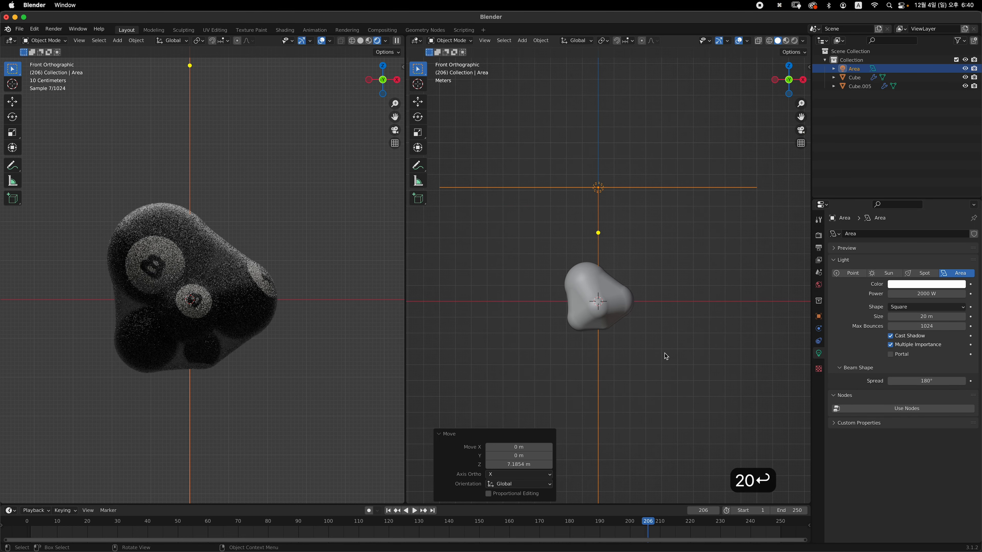
{"action": "key", "text": "g"}
{"action": "key", "text": "z"}
{"action": "scroll", "coordinate": [662, 293], "scroll_direction": "down", "scroll_amount": 2}
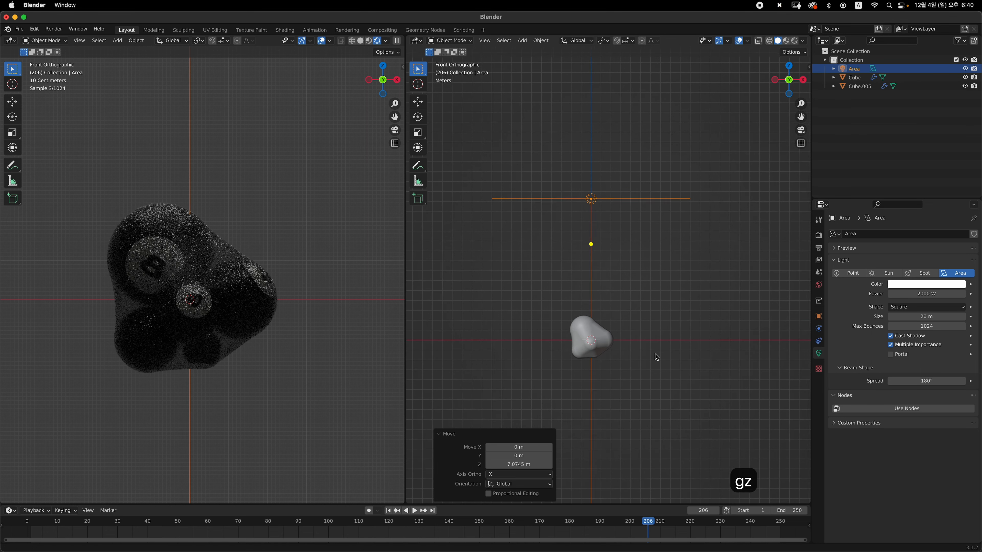
{"action": "key", "text": "g"}
{"action": "key", "text": "z"}
{"action": "left_click", "coordinate": [643, 281]}
{"action": "scroll", "coordinate": [643, 280], "scroll_direction": "up", "scroll_amount": 3}
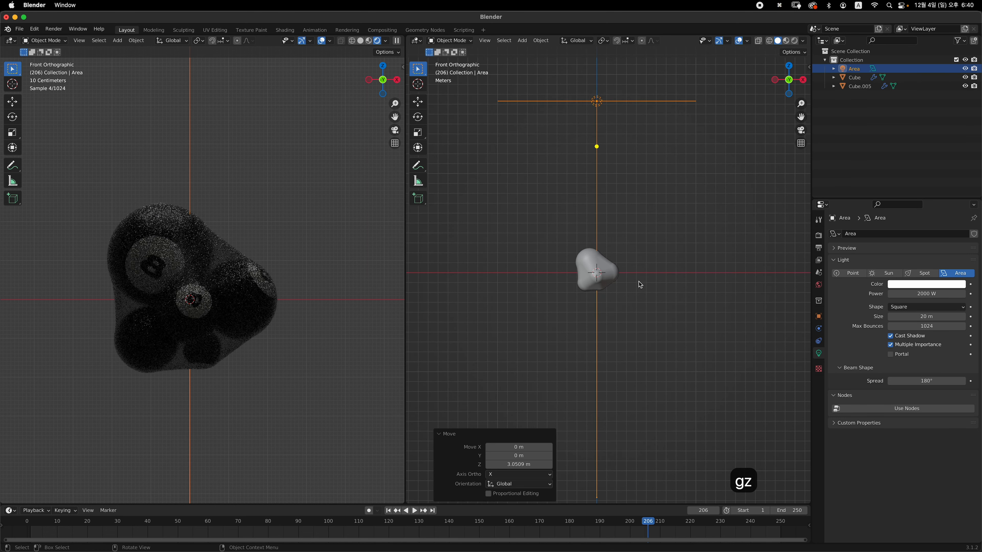
- Add a point light and move it about -3.91 m along X and 3.34 m up along Z in the front view
{"action": "key", "text": "shift+a"}
{"action": "mouse_move", "coordinate": [536, 217]}
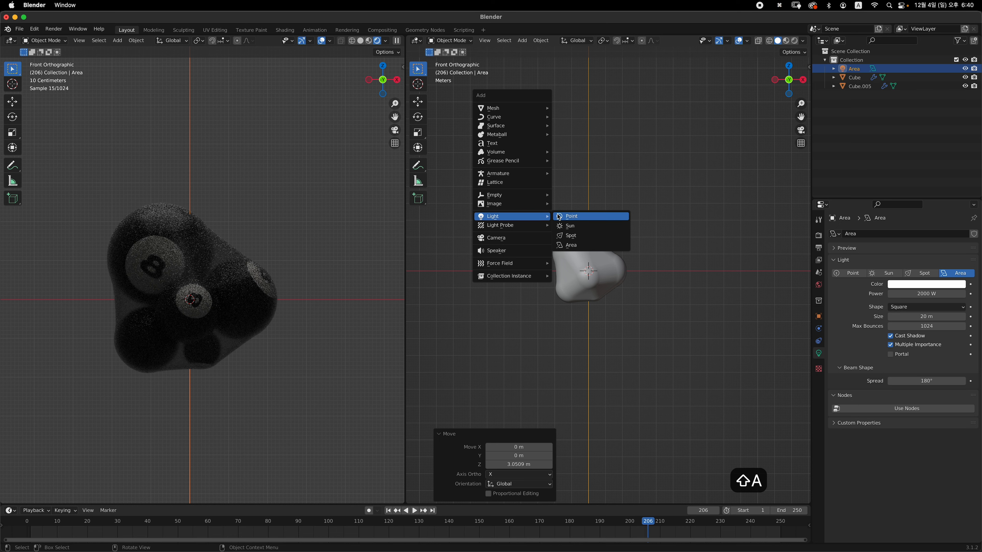
{"action": "left_click", "coordinate": [567, 216]}
{"action": "key", "text": "g"}
{"action": "left_click", "coordinate": [623, 314]}
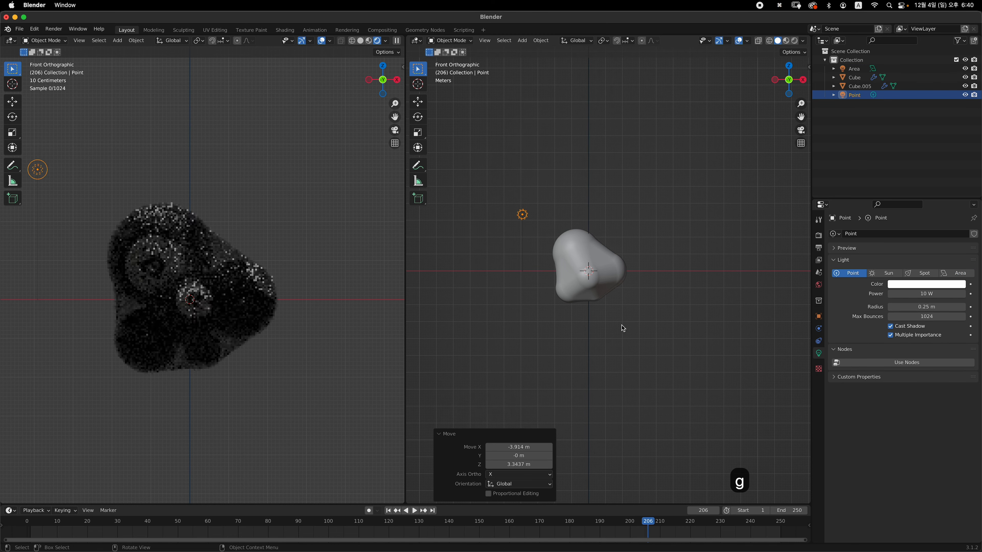
- Move the point light about 2.8 m along negative Y, then nudge it about -0.21 m along X and -0.16 m along Z
{"action": "key", "text": "grave"}
{"action": "key", "text": "g"}
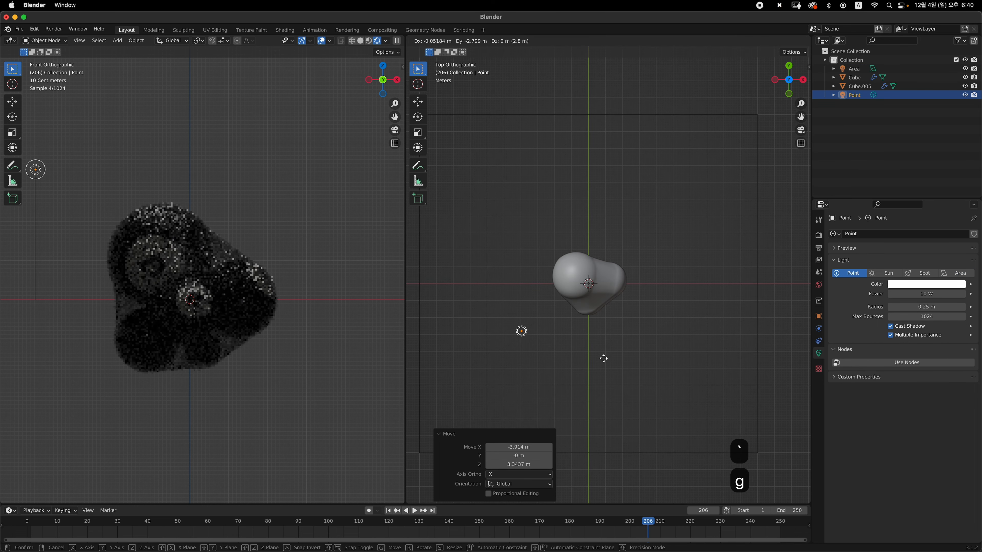
{"action": "left_click", "coordinate": [605, 359]}
{"action": "key", "text": "grave"}
{"action": "key", "text": "g"}
{"action": "left_click", "coordinate": [644, 348]}
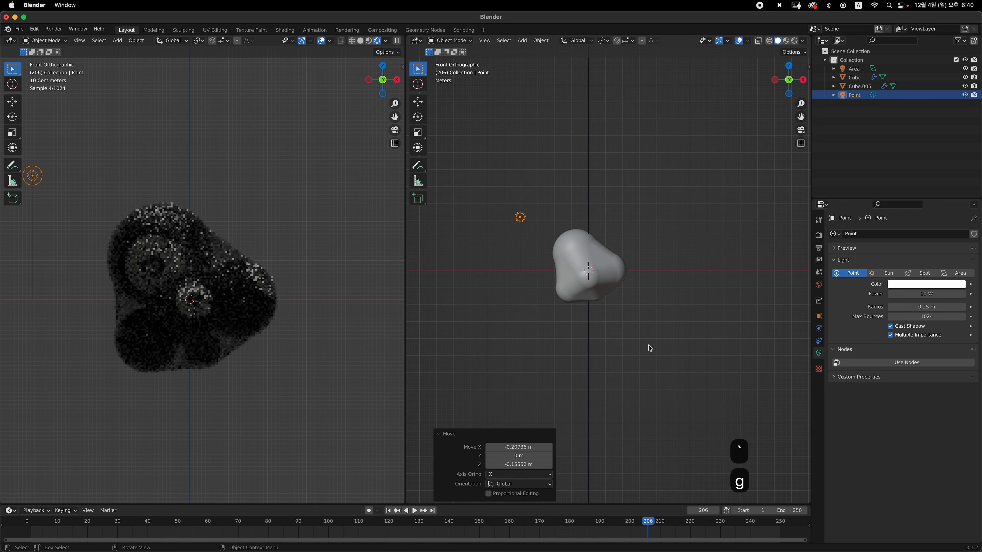
- Set the point light's power to 2000 W
{"action": "left_click", "coordinate": [926, 295]}
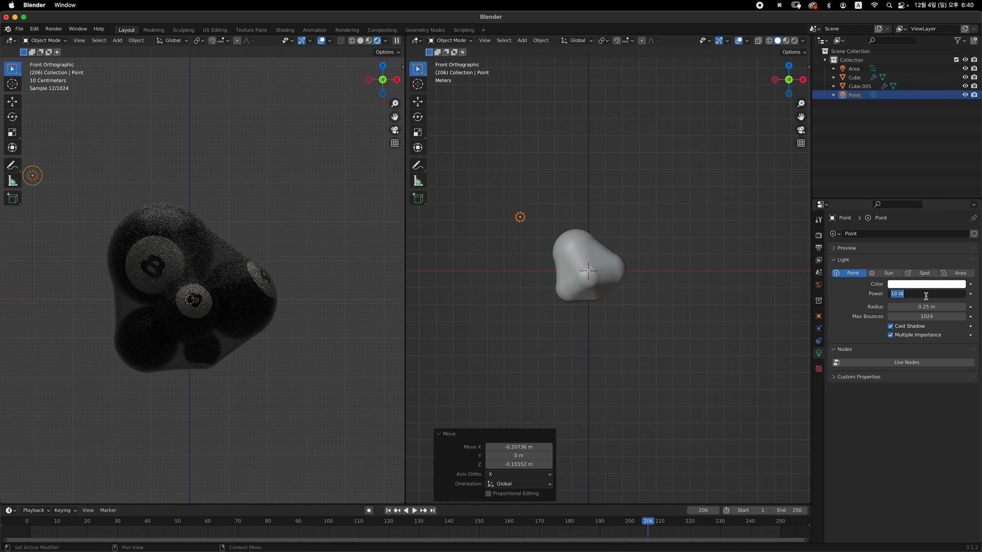
{"action": "type", "text": "2000"}
{"action": "key", "text": "Return"}
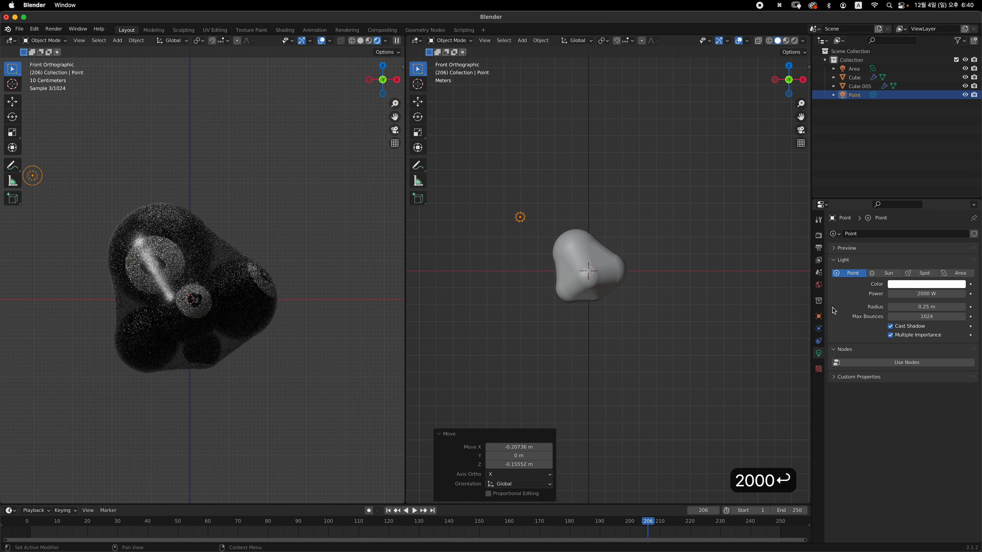
- Set the point light's radius to 5 m and shift it about -0.41 m along X and 0.57 m along Z
{"action": "left_click", "coordinate": [940, 308]}
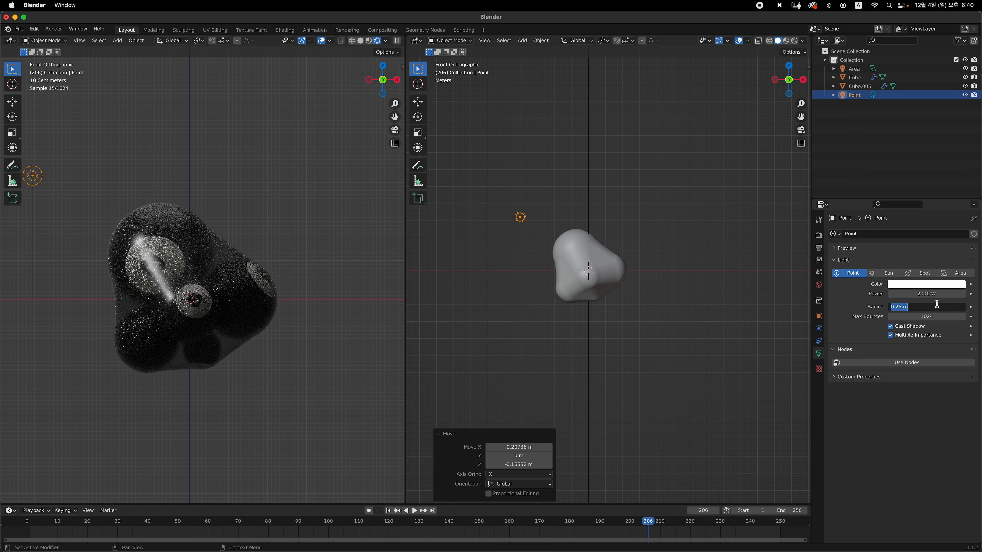
{"action": "type", "text": "10"}
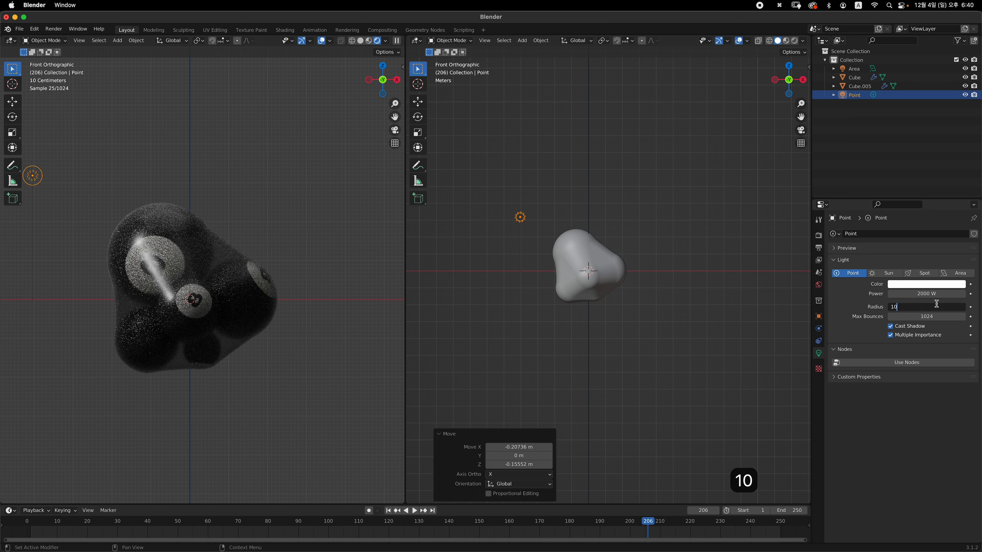
{"action": "key", "text": "Return"}
{"action": "left_click", "coordinate": [934, 309]}
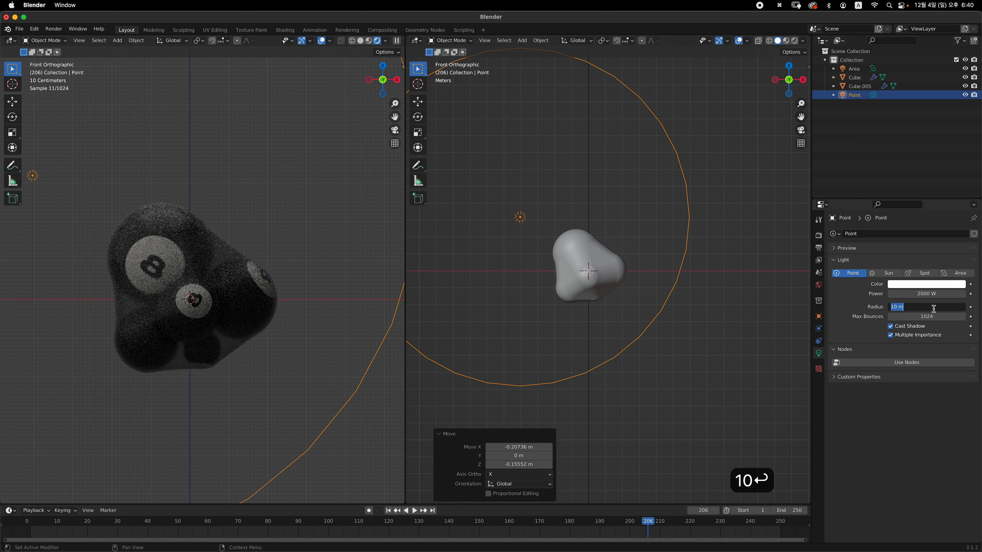
{"action": "type", "text": "5"}
{"action": "key", "text": "Return"}
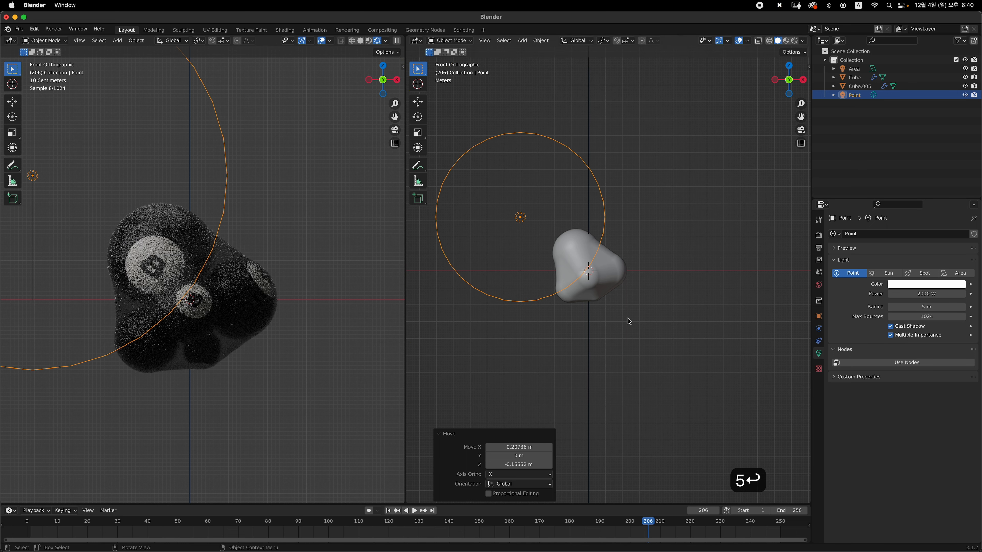
{"action": "key", "text": "g"}
{"action": "left_click", "coordinate": [618, 307]}
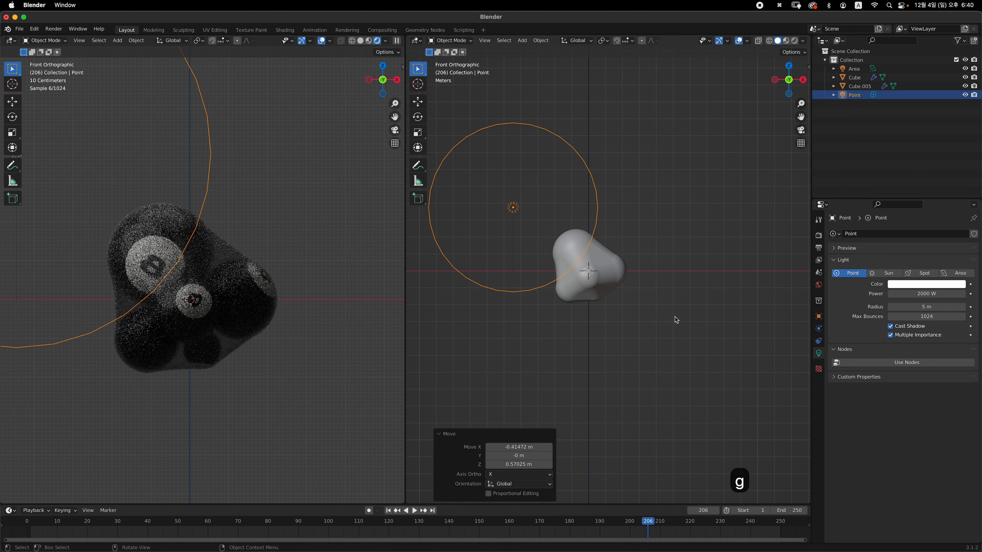
- Add a spot light, rotate it about 80.7° in the right side view and move it about 9.12 m along Y and 1.14 m along Z
{"action": "middle_click_drag", "start_coordinate": [675, 316], "coordinate": [660, 310], "text": "shift"}
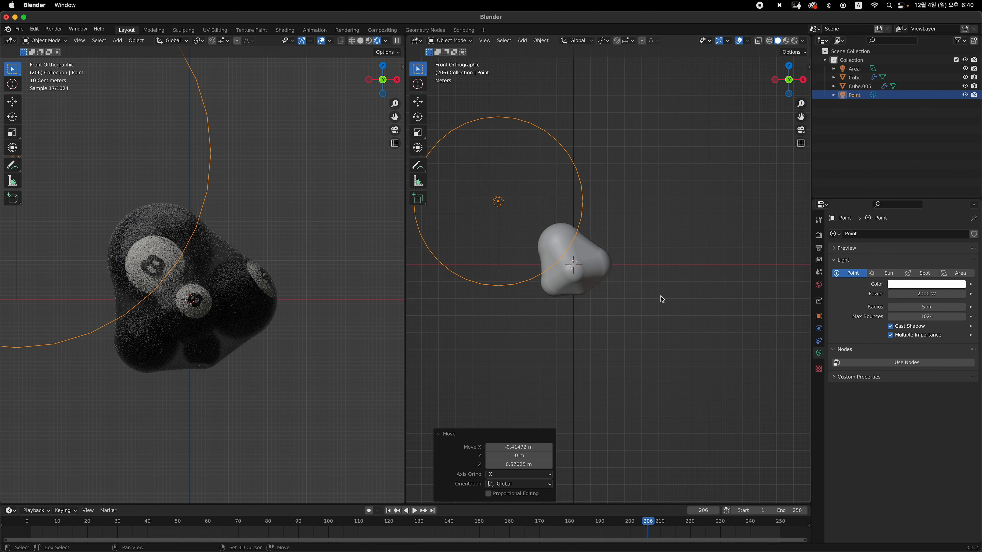
{"action": "key", "text": "shift+a"}
{"action": "mouse_move", "coordinate": [659, 296]}
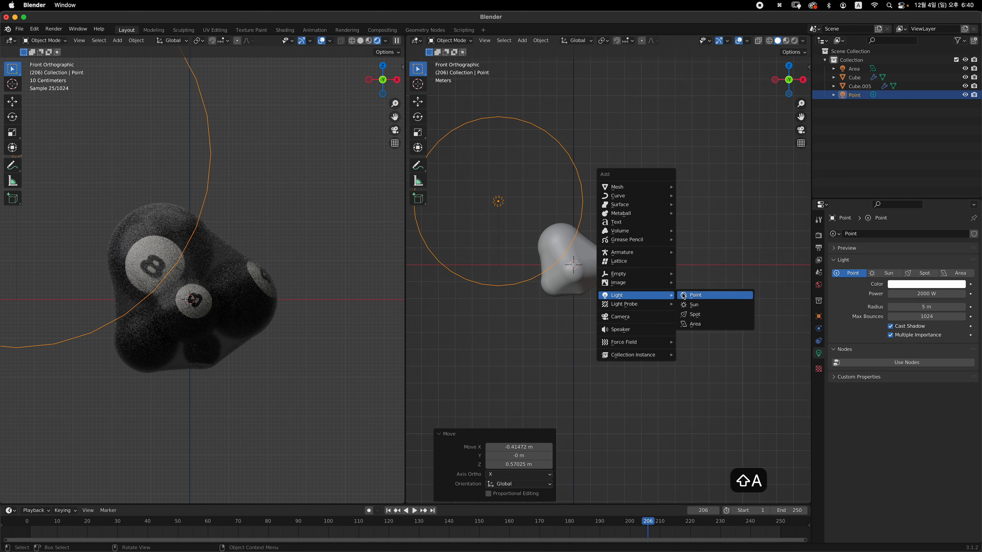
{"action": "left_click", "coordinate": [710, 314]}
{"action": "key", "text": "grave"}
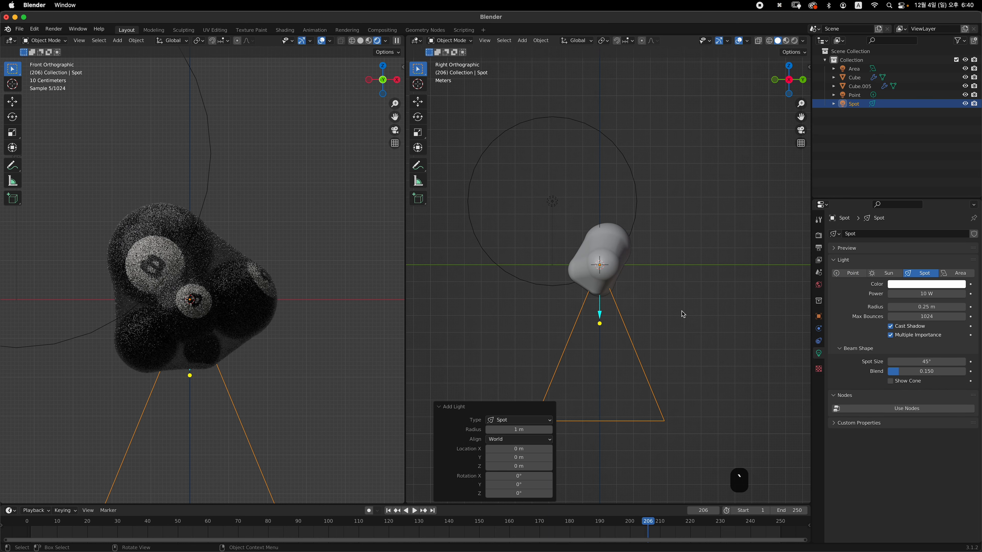
{"action": "key", "text": "r"}
{"action": "left_click", "coordinate": [597, 332]}
{"action": "key", "text": "g"}
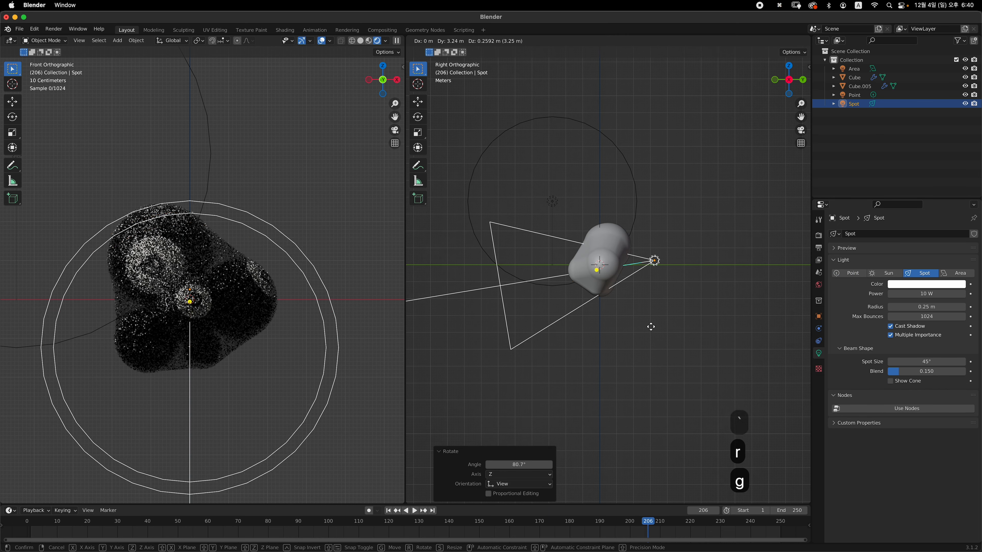
{"action": "left_click", "coordinate": [710, 318]}
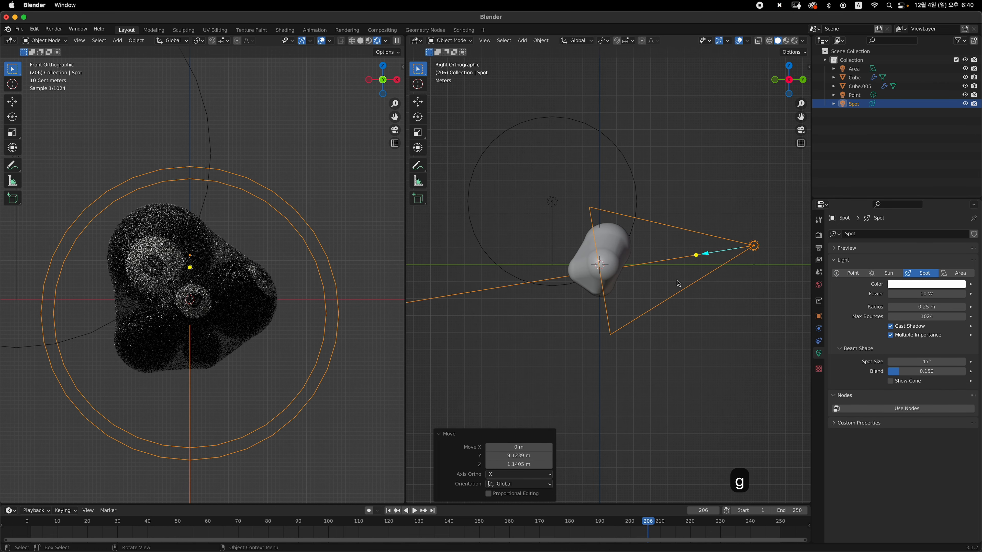
- Aim the spot light diagonally at the wrap in the top view, rotating it about 22.4° and another 8.94° while repositioning it behind the wrap toward positive X
{"action": "key", "text": "grave"}
{"action": "key", "text": "r"}
{"action": "left_click", "coordinate": [587, 355]}
{"action": "key", "text": "g"}
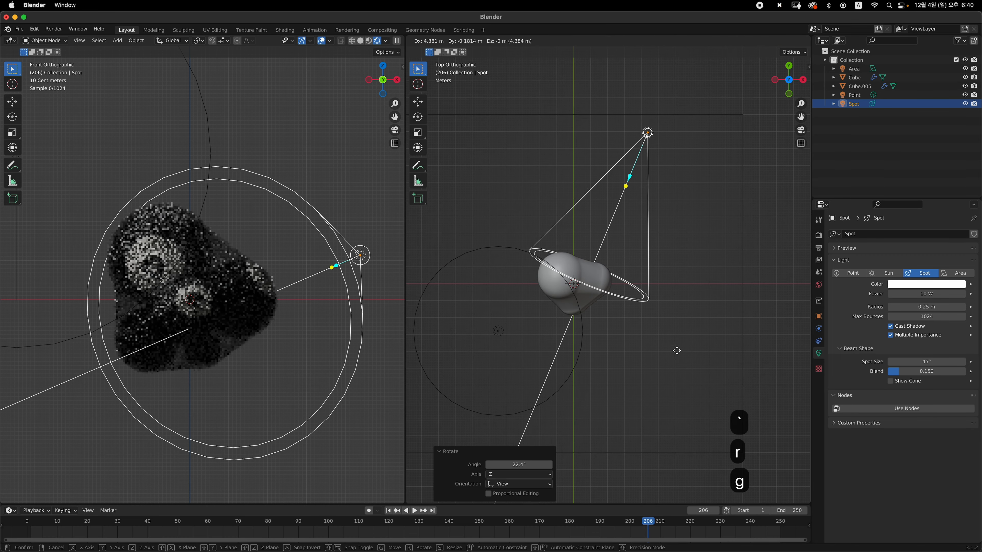
{"action": "left_click", "coordinate": [682, 357]}
{"action": "key", "text": "r"}
{"action": "left_click", "coordinate": [632, 366]}
{"action": "key", "text": "g"}
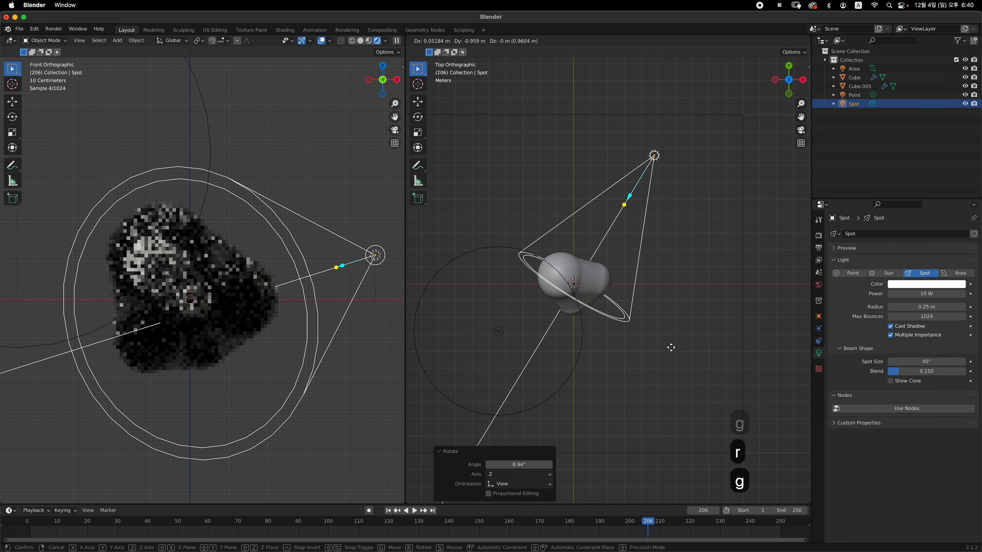
{"action": "left_click", "coordinate": [671, 347]}
- Raise the spot light about 0.78 m along Z
{"action": "key", "text": "grave"}
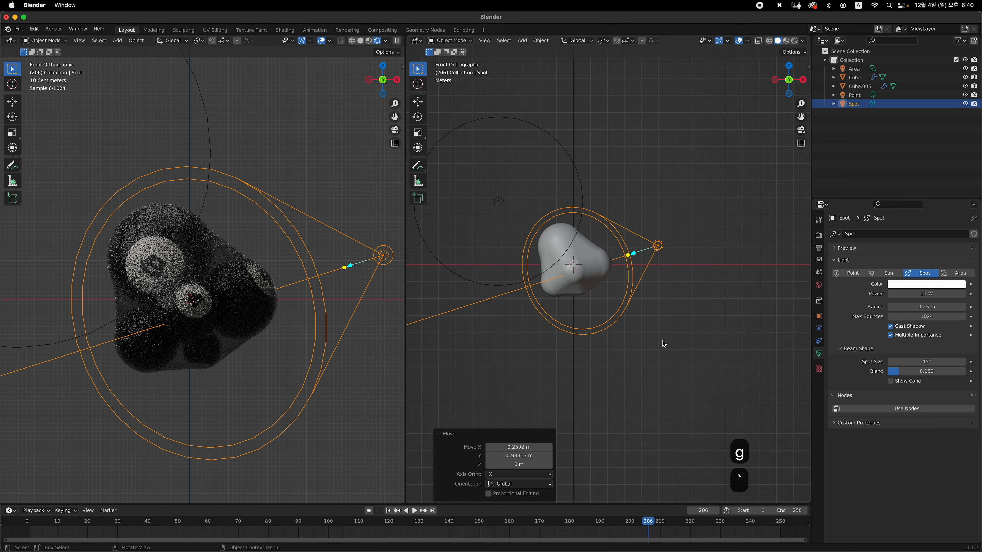
{"action": "key", "text": "g"}
{"action": "key", "text": "z"}
{"action": "left_click", "coordinate": [665, 328]}
- Set the spot light's radius to 3 m and its power to 2000 W
{"action": "middle_click_drag", "start_coordinate": [768, 314], "coordinate": [734, 305], "text": "shift"}
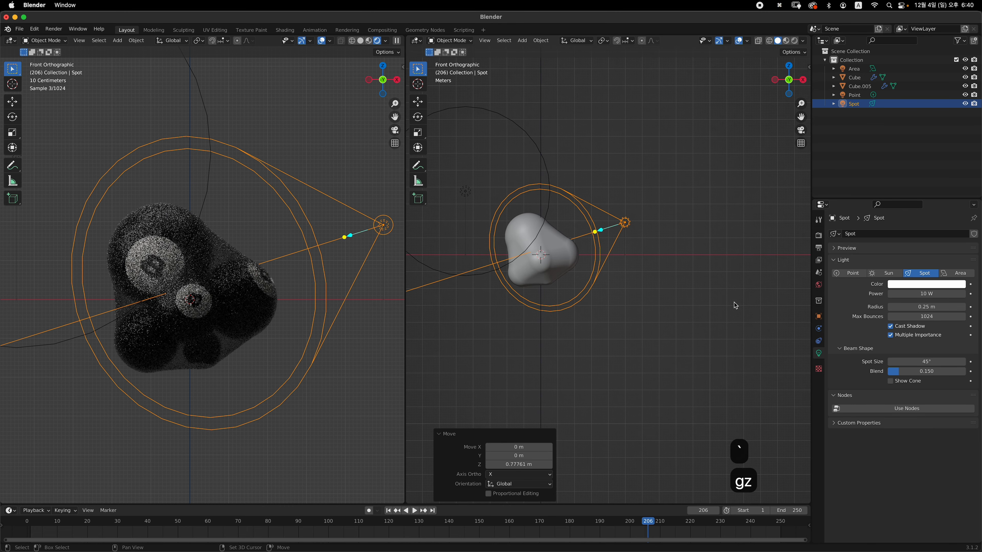
{"action": "left_click", "coordinate": [933, 307]}
{"action": "type", "text": "3"}
{"action": "key", "text": "Return"}
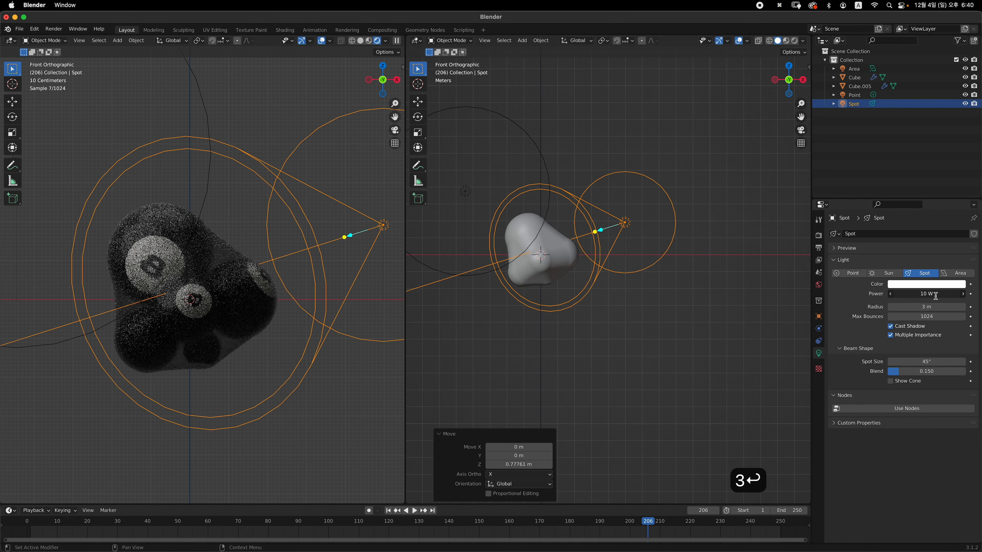
{"action": "type", "text": "2000"}
{"action": "key", "text": "Return"}
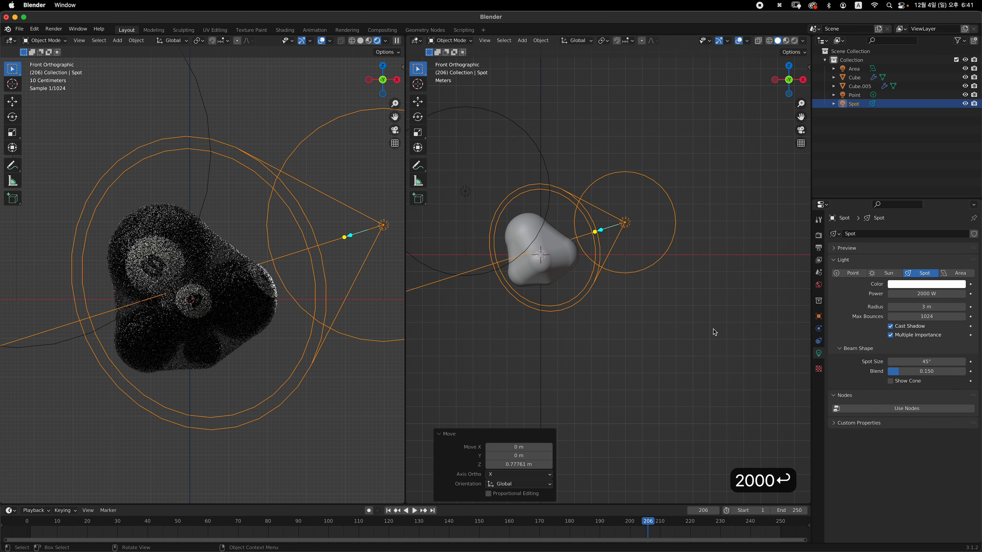
- Reduce the spot light's power to 1000 W
{"action": "key", "text": "grave"}
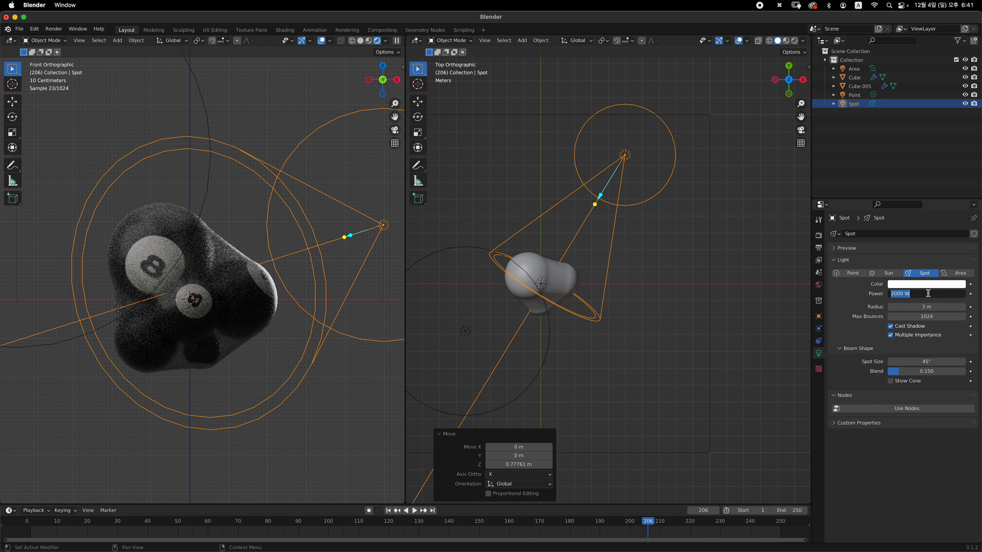
{"action": "type", "text": "1000"}
{"action": "key", "text": "Return"}
- Rotate the spot light about -12.3° in the top view, move it about 1 m along negative X, and rotate it back about 11.3°
{"action": "key", "text": "r"}
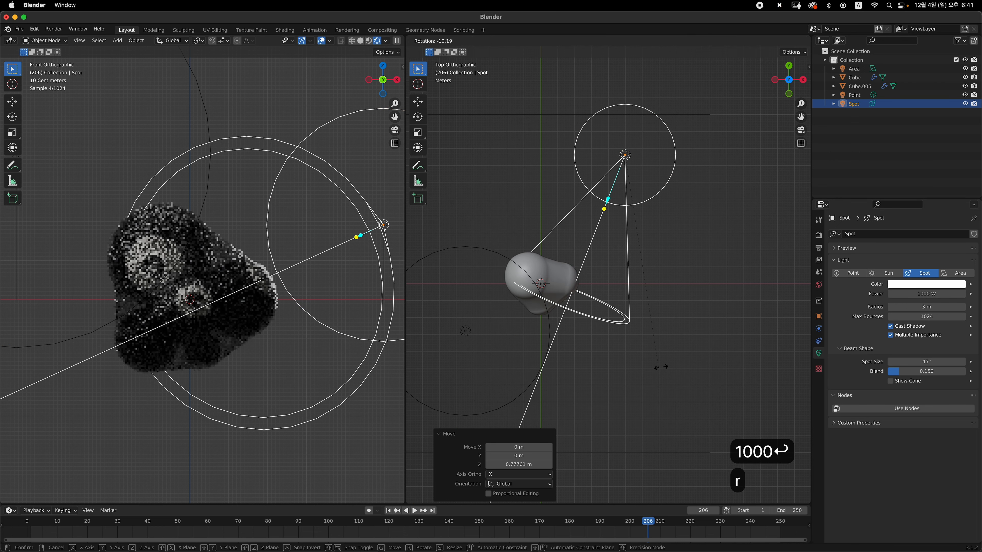
{"action": "left_click", "coordinate": [657, 364]}
{"action": "key", "text": "g"}
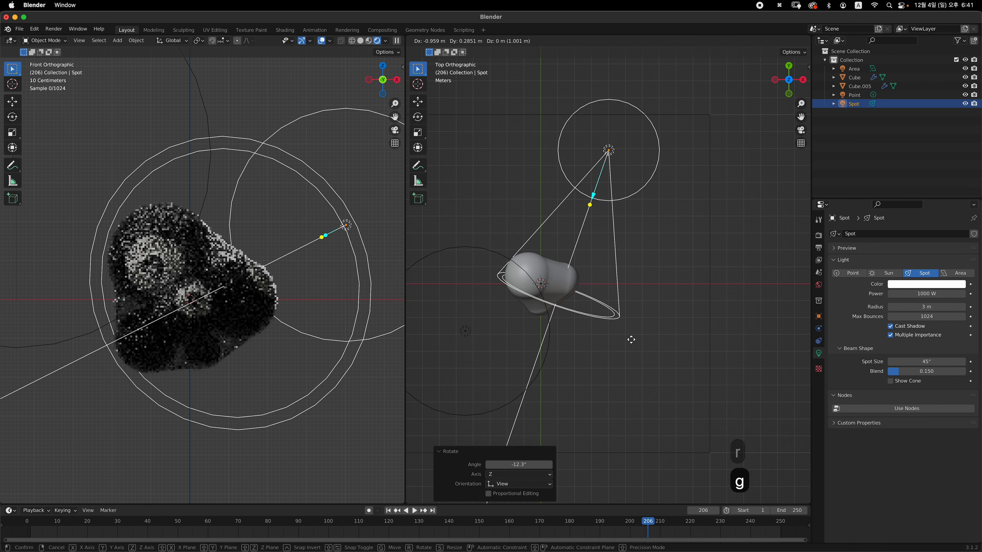
{"action": "left_click", "coordinate": [632, 340]}
{"action": "key", "text": "r"}
{"action": "left_click", "coordinate": [634, 361]}
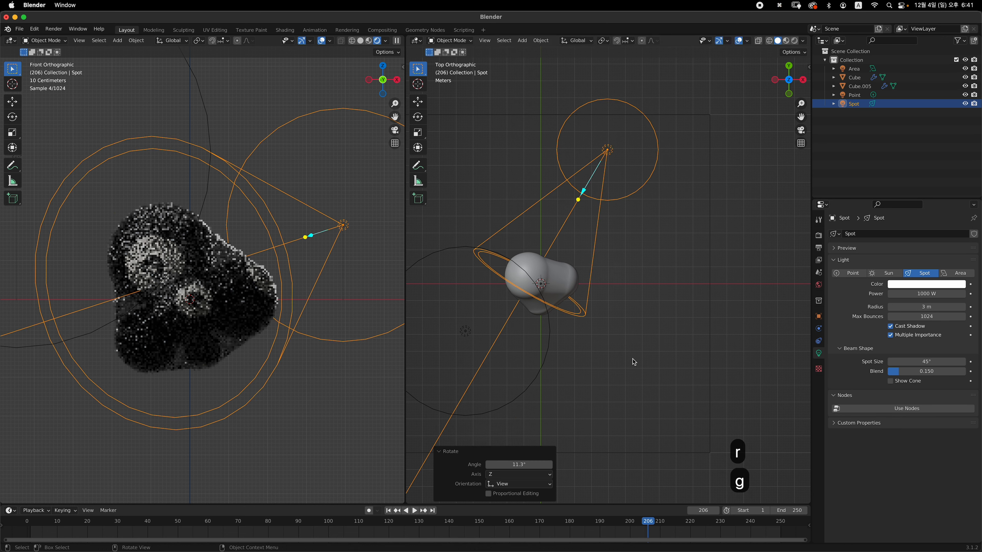
- Move the spot light about 1.09 m along X and -0.26 m along Y, and then about another -0.49 m along Y
{"action": "key", "text": "g"}
{"action": "left_click", "coordinate": [650, 366]}
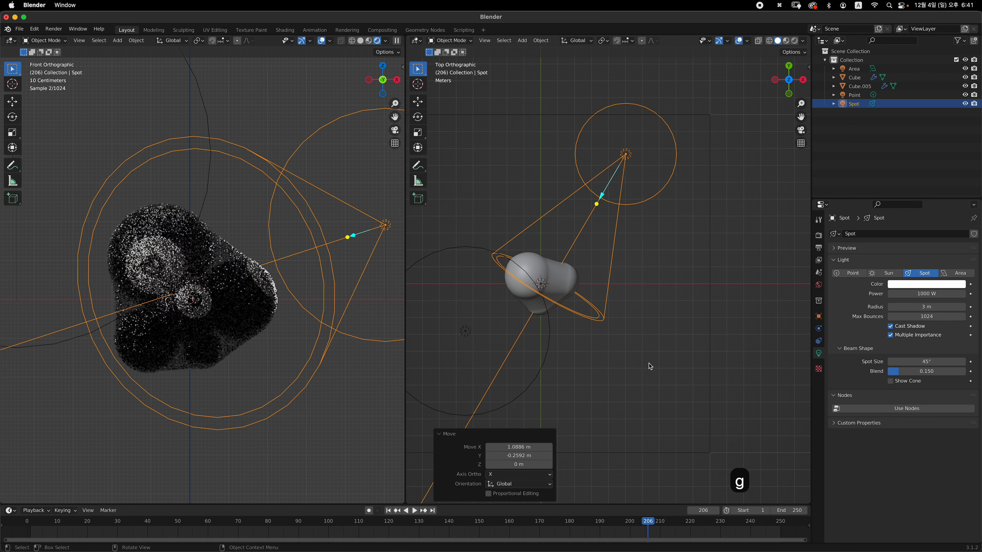
{"action": "key", "text": "g"}
{"action": "left_click", "coordinate": [649, 377]}
- Examine the lighting on the wrapped balls up close in the front rendered preview, with the spot light deselected and the wrap selected
{"action": "key", "text": "grave"}
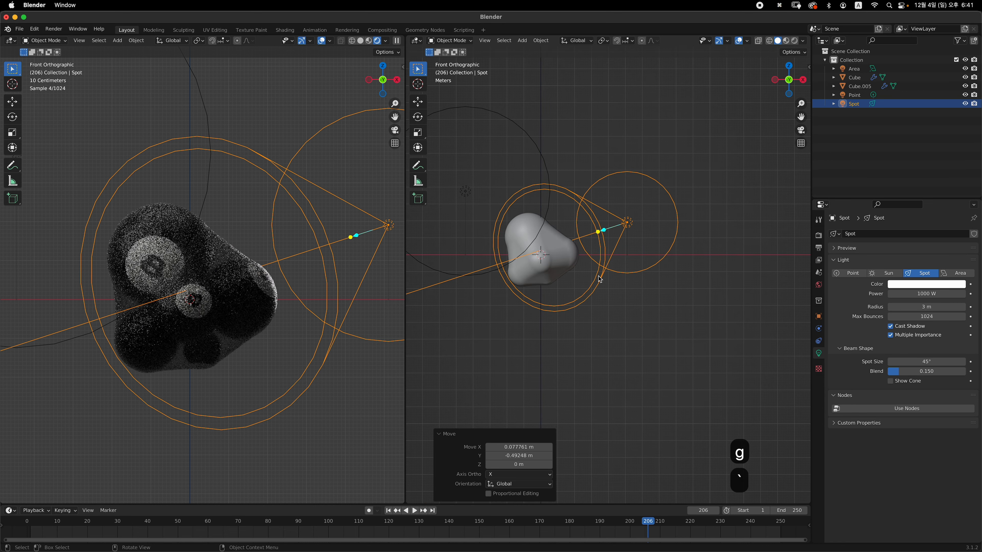
{"action": "scroll", "coordinate": [584, 279], "scroll_direction": "up", "scroll_amount": 1}
{"action": "middle_click_drag", "start_coordinate": [580, 282], "coordinate": [630, 282], "text": "shift"}
{"action": "left_click", "coordinate": [708, 341]}
{"action": "middle_click_drag", "start_coordinate": [447, 345], "coordinate": [475, 344], "text": "shift"}
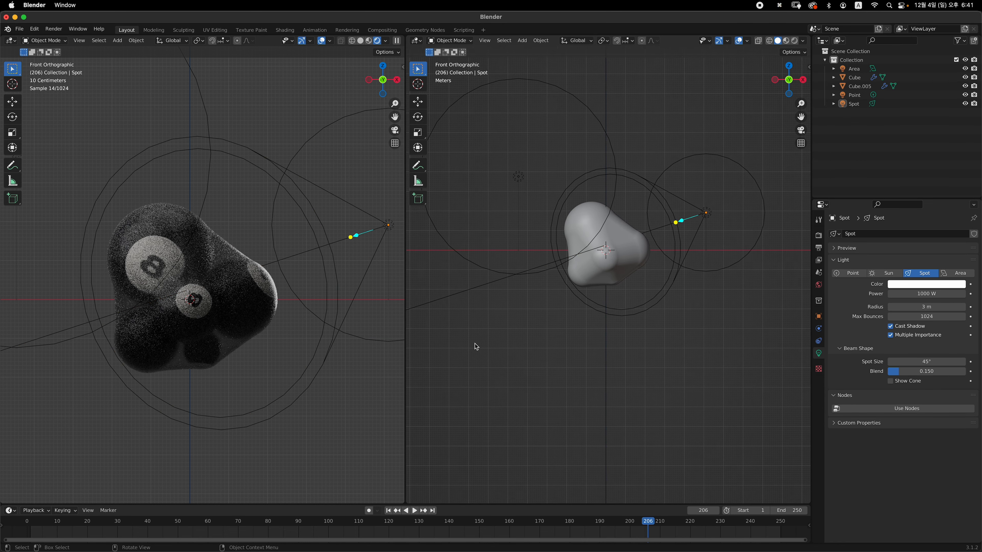
{"action": "scroll", "coordinate": [195, 369], "scroll_direction": "up", "scroll_amount": 2, "text": "ctrl"}
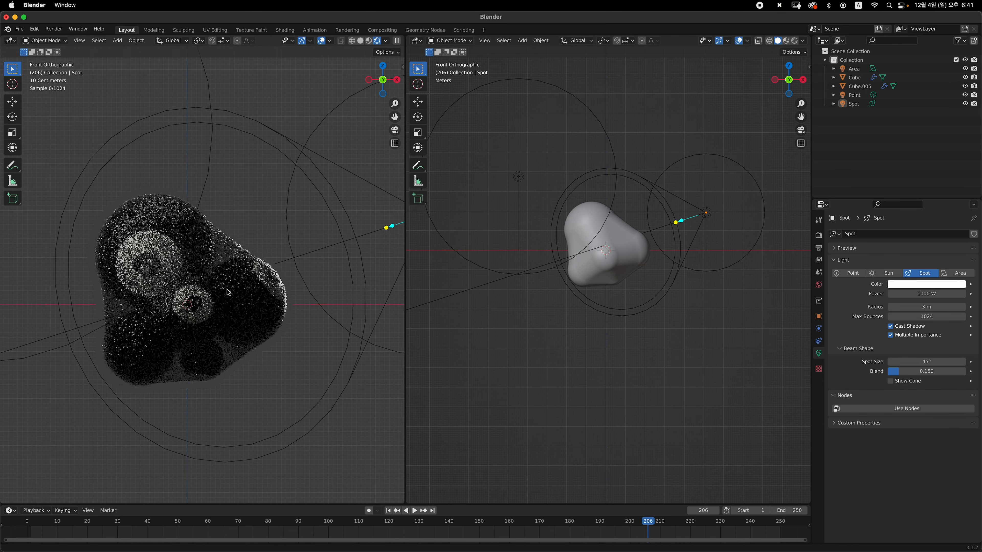
{"action": "middle_click_drag", "start_coordinate": [229, 310], "coordinate": [269, 219], "text": "shift"}
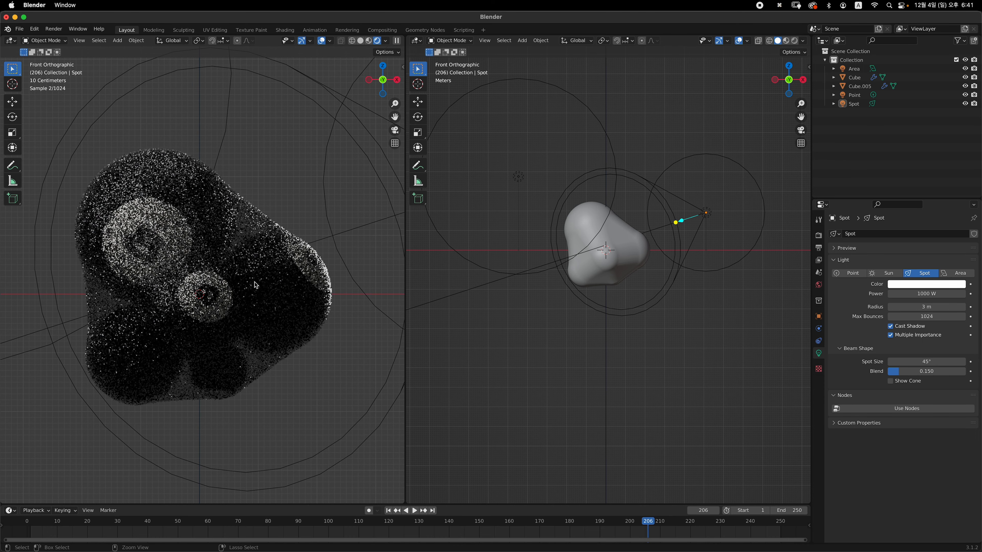
{"action": "left_click", "coordinate": [262, 218]}
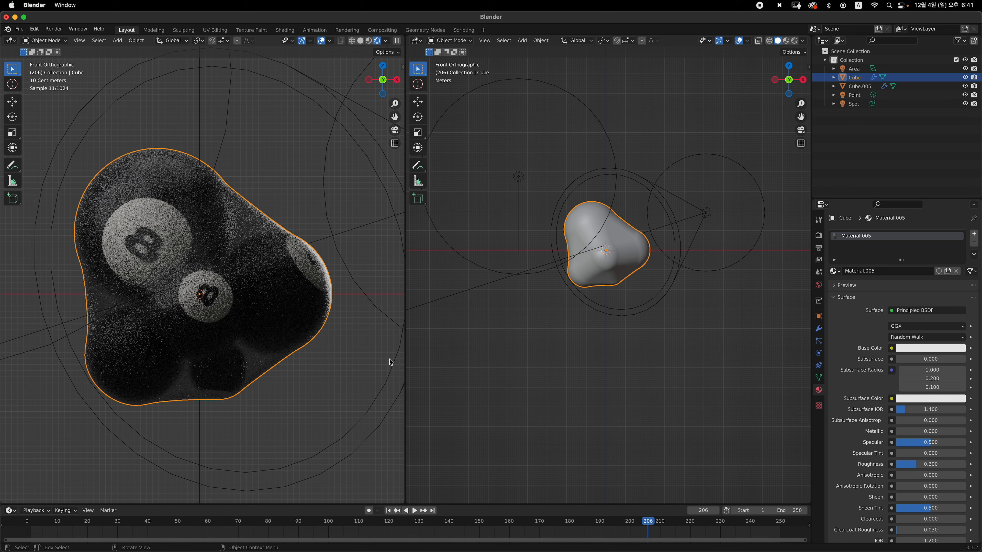
{"action": "middle_click_drag", "start_coordinate": [302, 332], "coordinate": [302, 344], "text": "shift"}
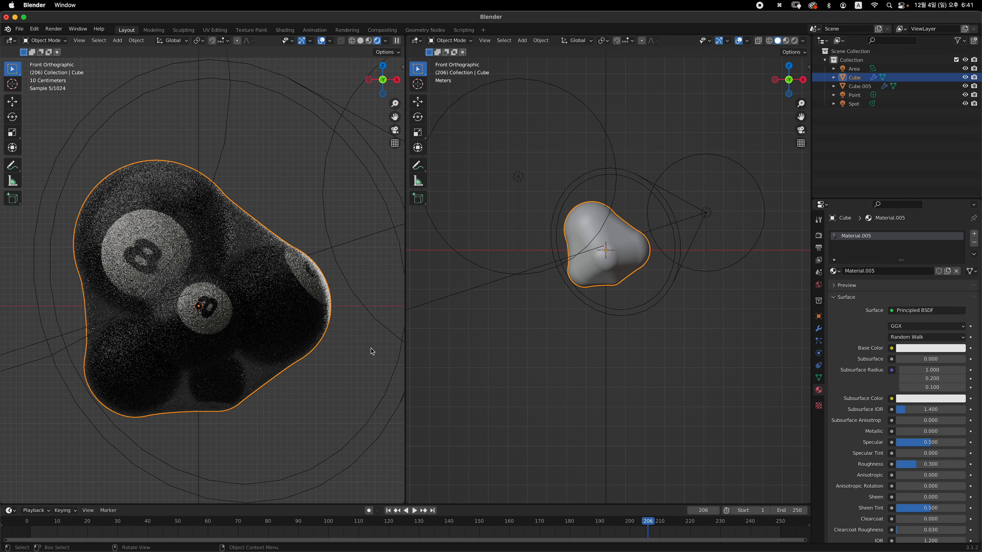
- Deselect the wrap and set the Cycles maximum samples to 128 for both the viewport and the final render
{"action": "left_click", "coordinate": [688, 352]}
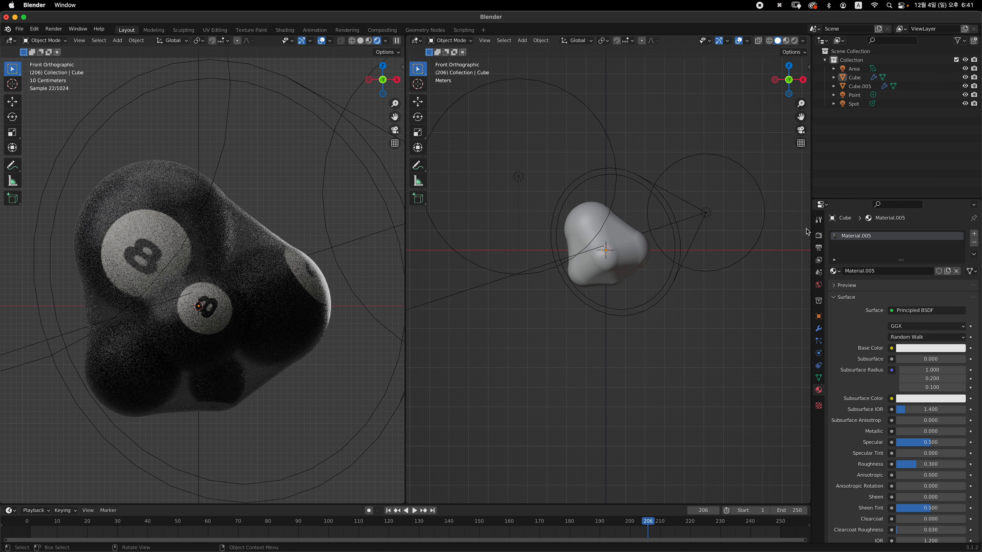
{"action": "left_click", "coordinate": [819, 236]}
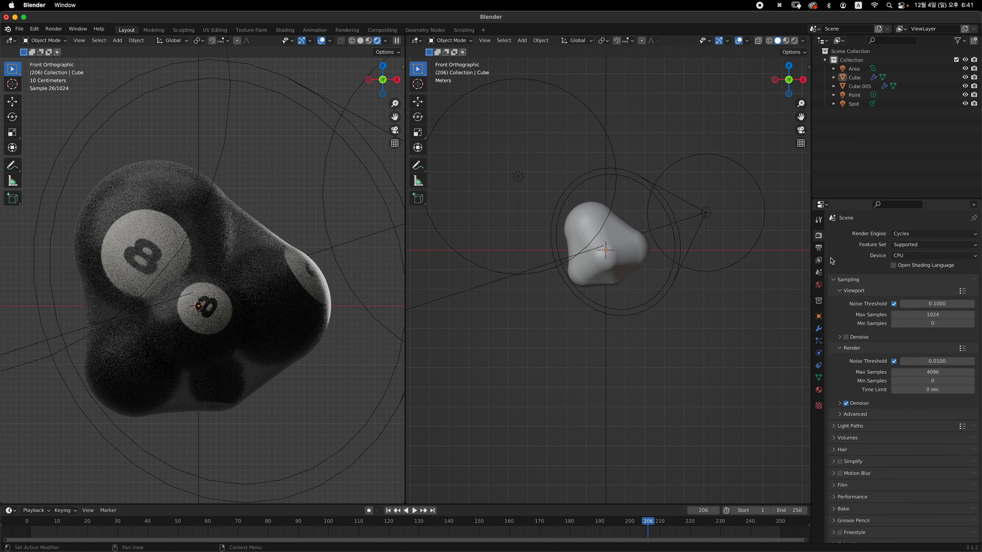
{"action": "left_click", "coordinate": [932, 314]}
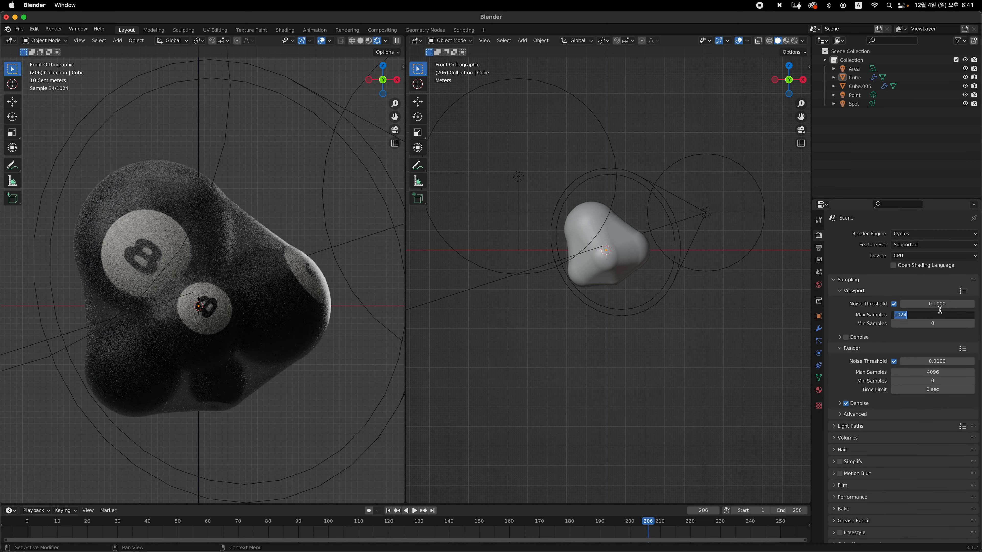
{"action": "type", "text": "128"}
{"action": "key", "text": "Return"}
{"action": "left_click", "coordinate": [927, 372]}
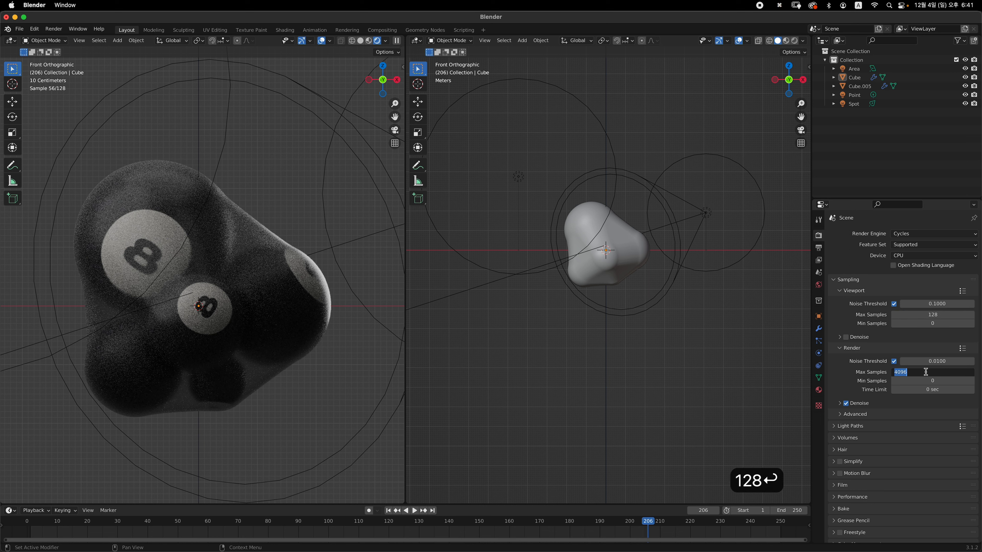
{"action": "type", "text": "128"}
{"action": "key", "text": "Return"}
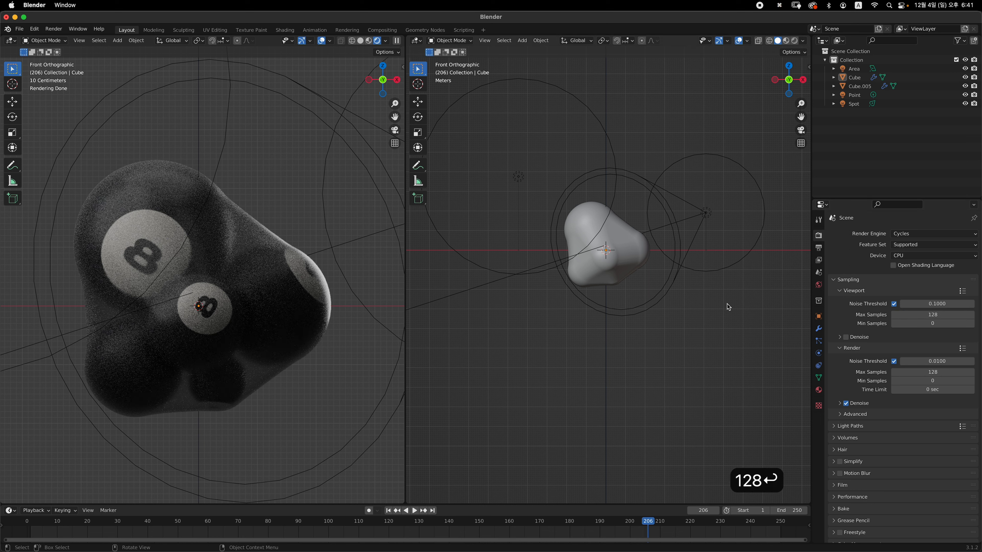
- Add a camera and move it about -9.17 m along Y in the right view, in front of the wrapped balls
{"action": "key", "text": "shift+a"}
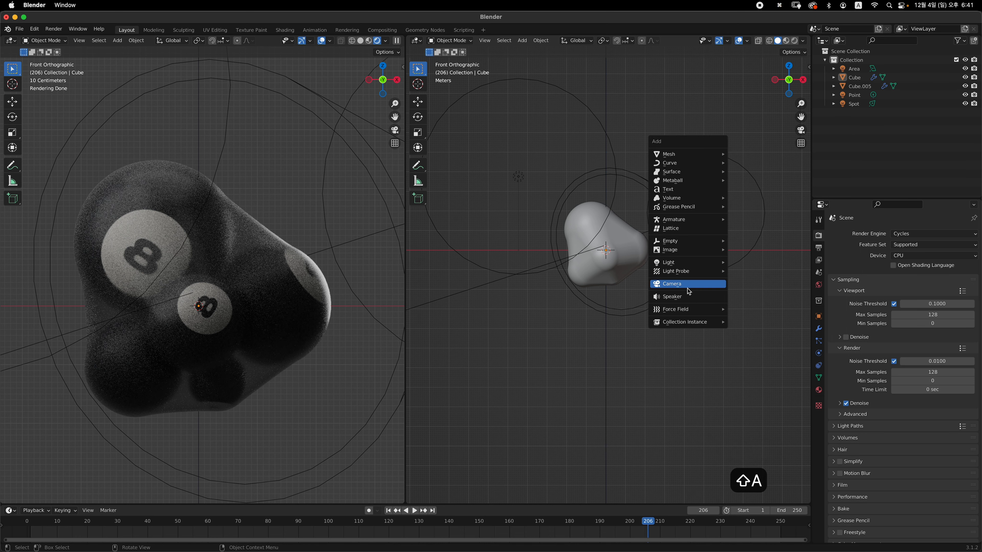
{"action": "left_click", "coordinate": [685, 285]}
{"action": "key", "text": "KP_3"}
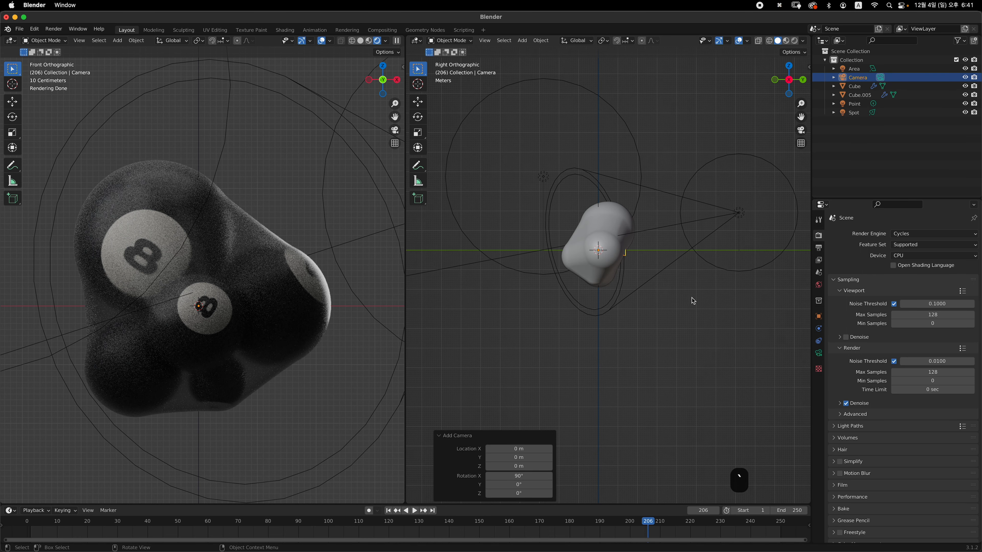
{"action": "key", "text": "g"}
{"action": "key", "text": "y"}
{"action": "left_click", "coordinate": [504, 288]}
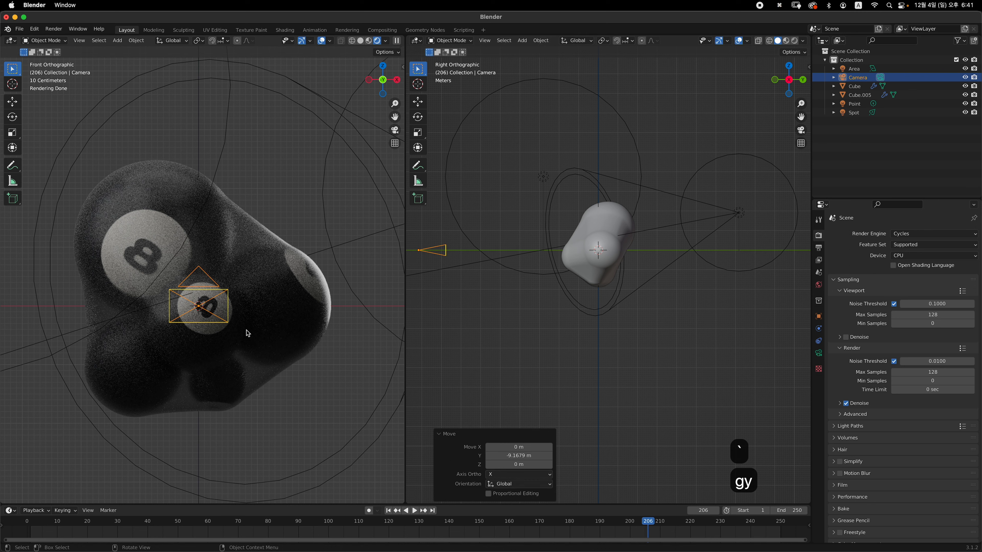
- Show the rendered preview through the camera and move the camera back about another -4.18 m along Y
{"action": "left_click", "coordinate": [190, 351]}
{"action": "middle_click_drag", "start_coordinate": [539, 302], "coordinate": [490, 352], "text": "ctrl"}
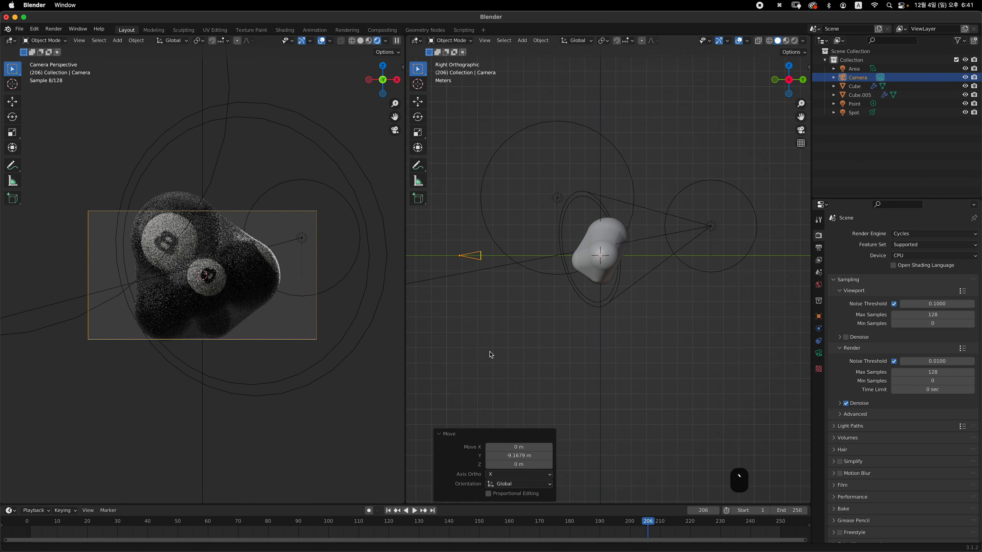
{"action": "key", "text": "g"}
{"action": "key", "text": "y"}
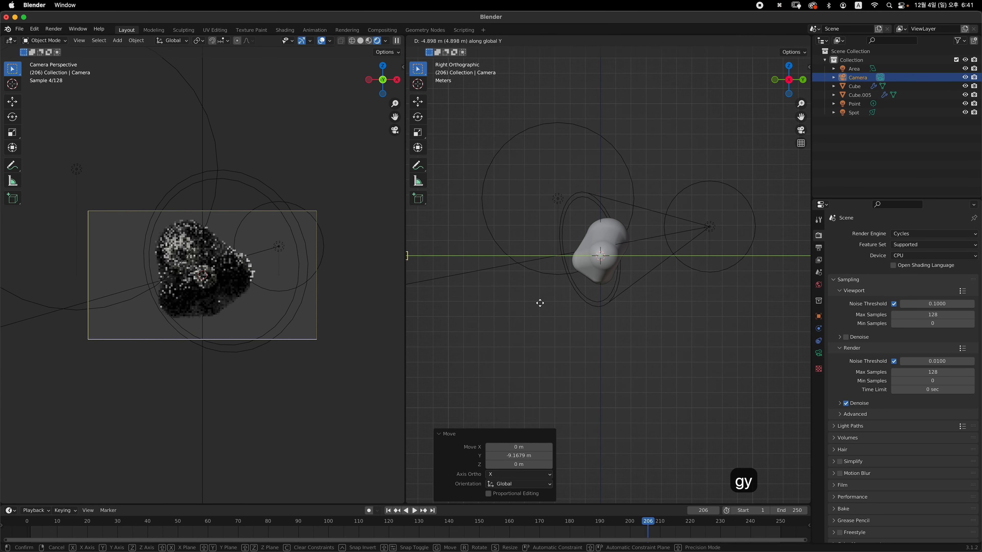
{"action": "left_click", "coordinate": [547, 302]}
- Raise the camera about 0.2 m along Z and move it about 0.33 m along Y toward the balls
{"action": "key", "text": "g"}
{"action": "key", "text": "z"}
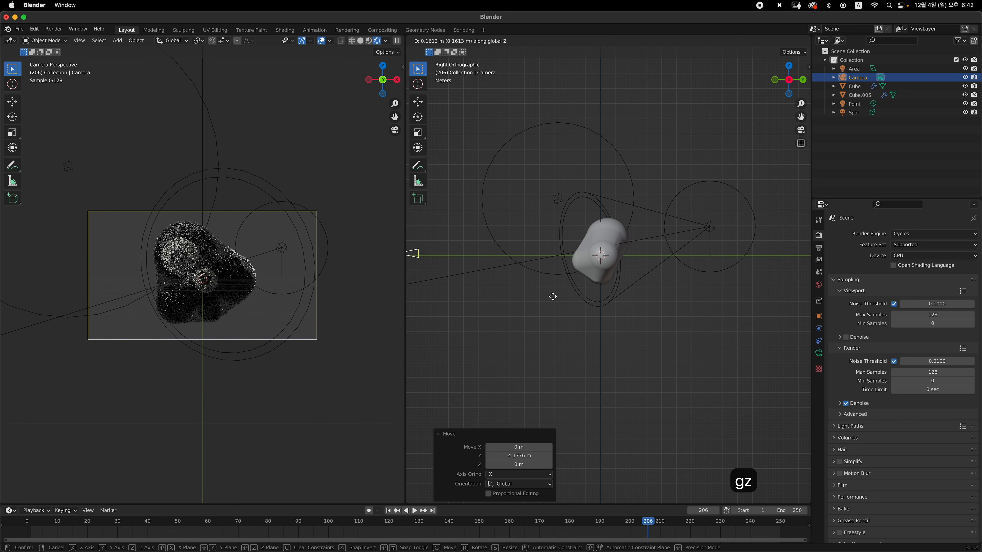
{"action": "left_click", "coordinate": [552, 299]}
{"action": "key", "text": "g"}
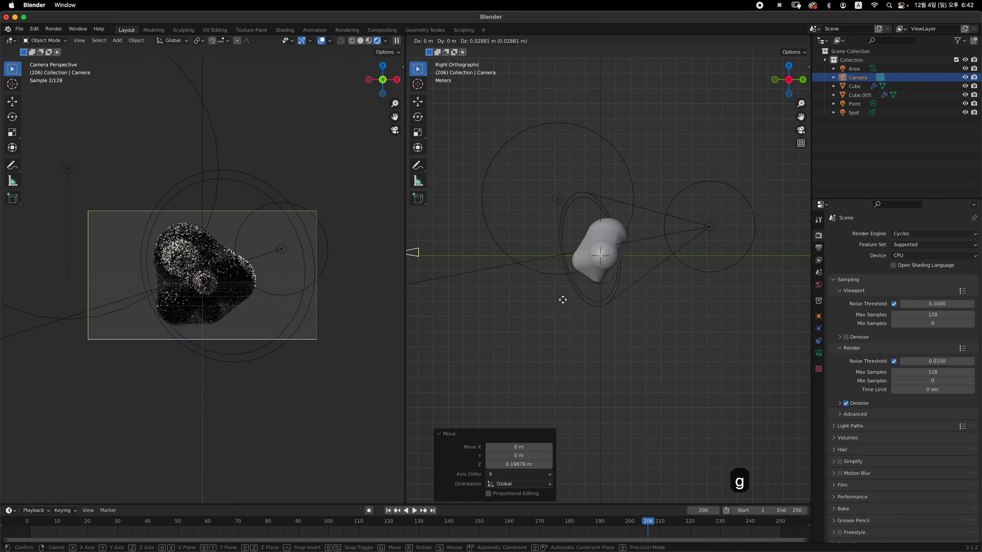
{"action": "key", "text": "y"}
{"action": "left_click", "coordinate": [564, 308]}
- Check the wrapped balls in the front view and render the current frame through the camera
{"action": "key", "text": "grave"}
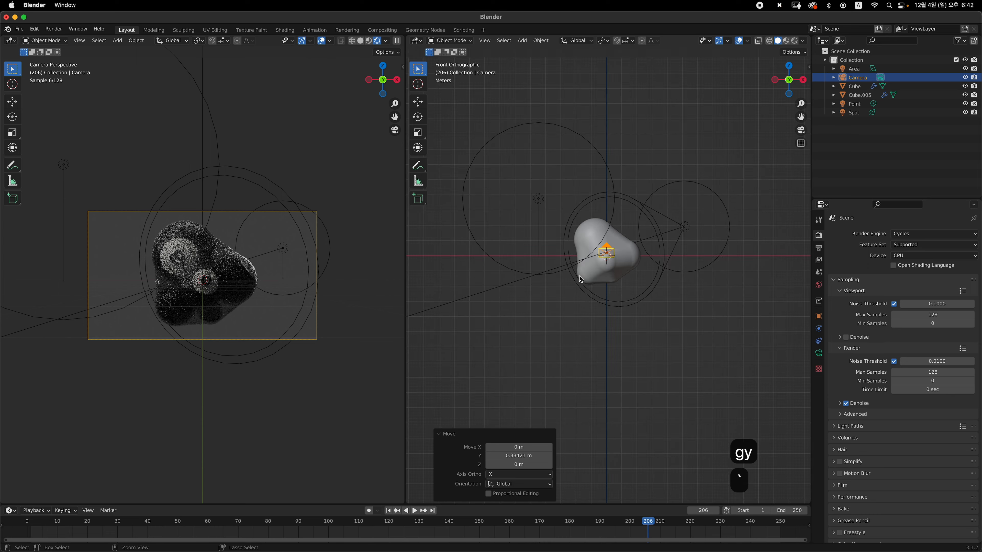
{"action": "scroll", "coordinate": [599, 247], "scroll_direction": "up", "scroll_amount": 4, "text": "ctrl"}
{"action": "scroll", "coordinate": [620, 285], "scroll_direction": "up", "scroll_amount": 3, "text": "shift"}
{"action": "scroll", "coordinate": [633, 277], "scroll_direction": "up", "scroll_amount": 2, "text": "ctrl"}
{"action": "scroll", "coordinate": [635, 280], "scroll_direction": "right", "scroll_amount": 3, "text": "shift"}
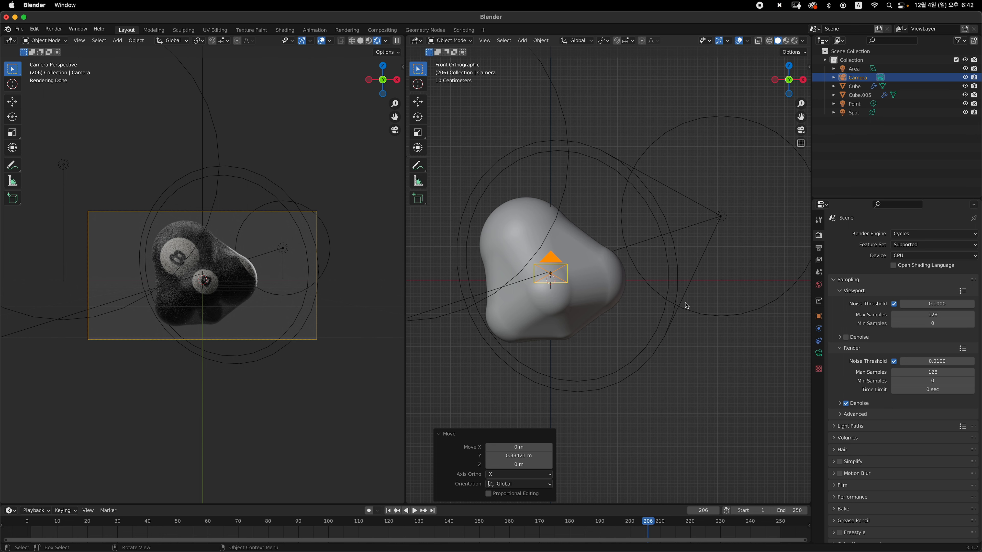
{"action": "key", "text": "F12"}
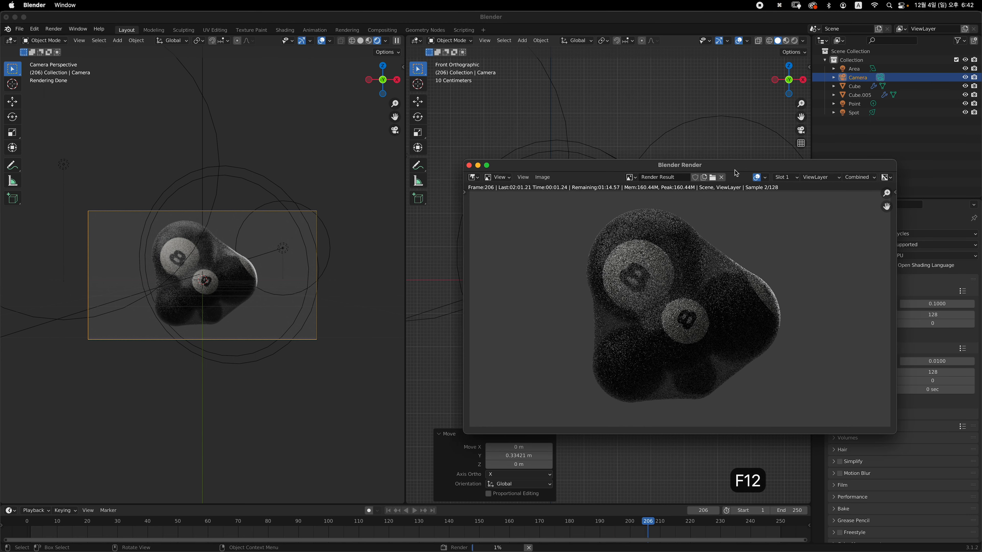